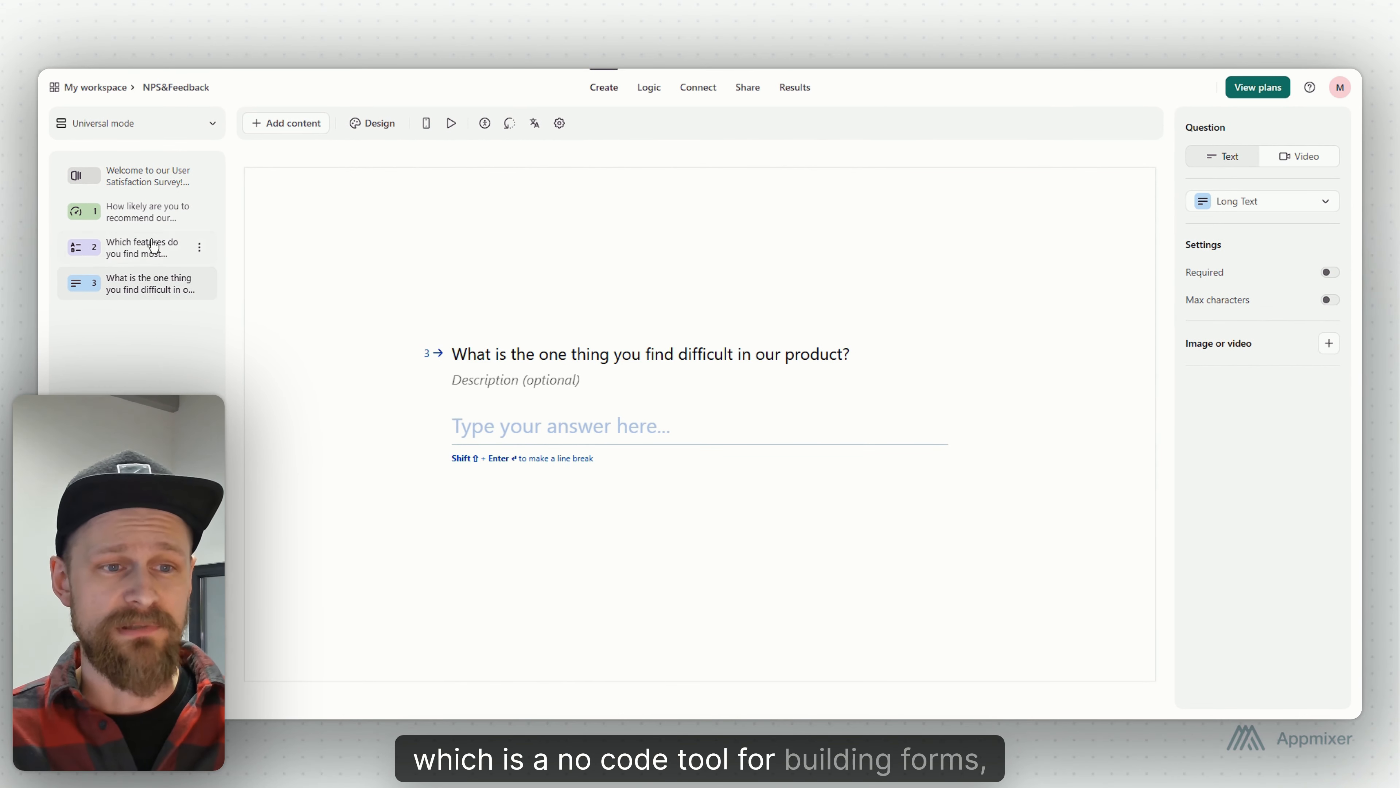
View the question about how likely respondents are to recommend the product in the NPS&Feedback form
left_click(146, 221)
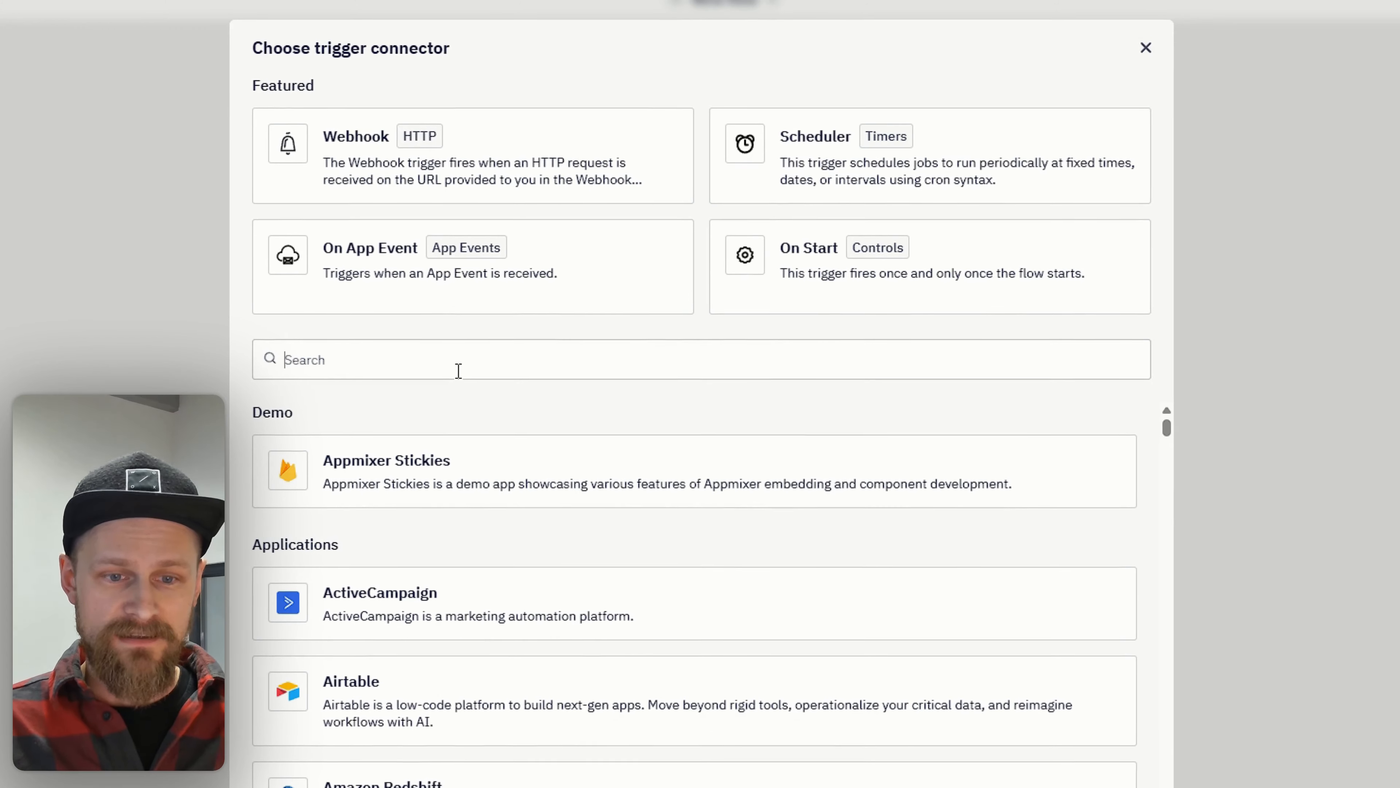
Find the Typeform connector and add its New Entry trigger to the new flow in Appmixer
type("type")
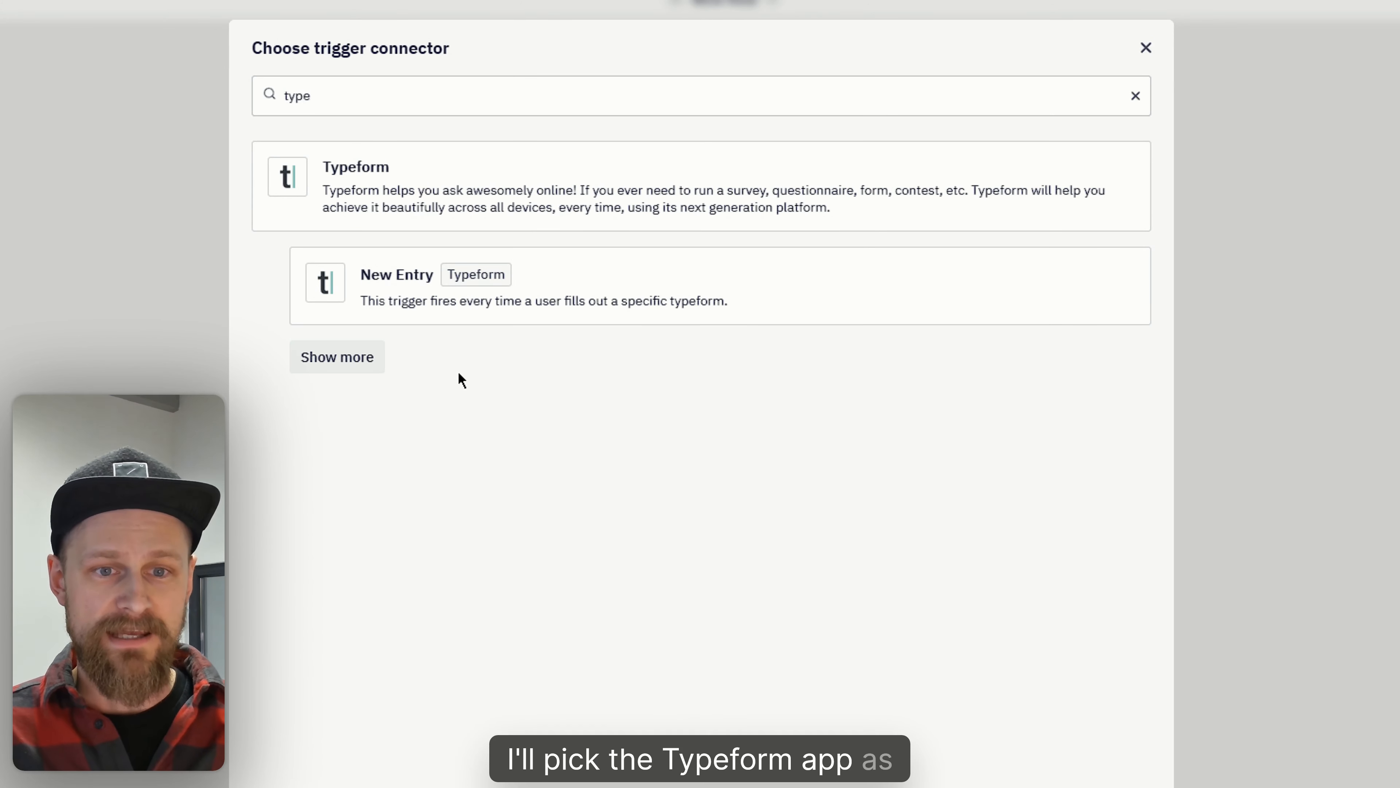
left_click(498, 297)
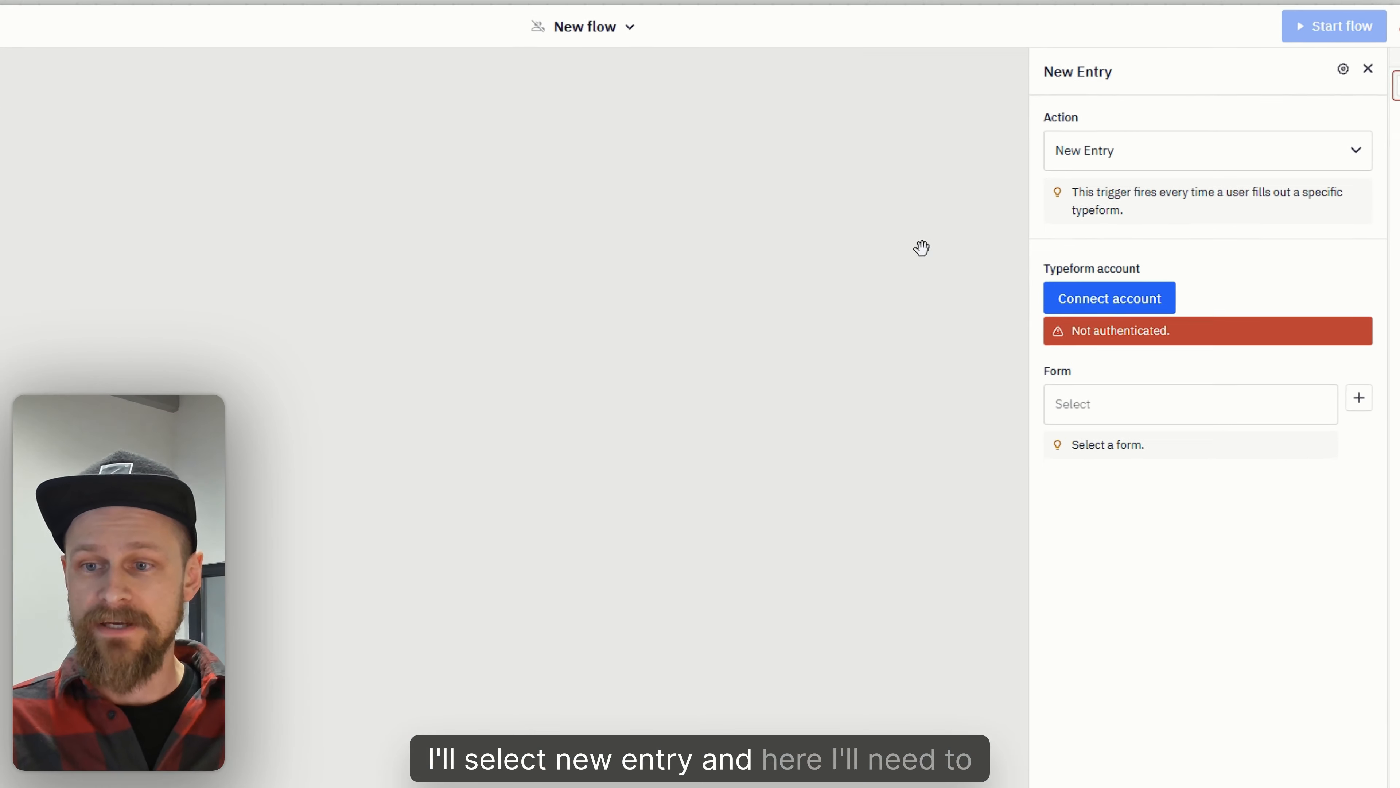
Connect the Typeform account, accepting the requested access, and select the NPS&Feedback form for the New Entry trigger
left_click(1061, 299)
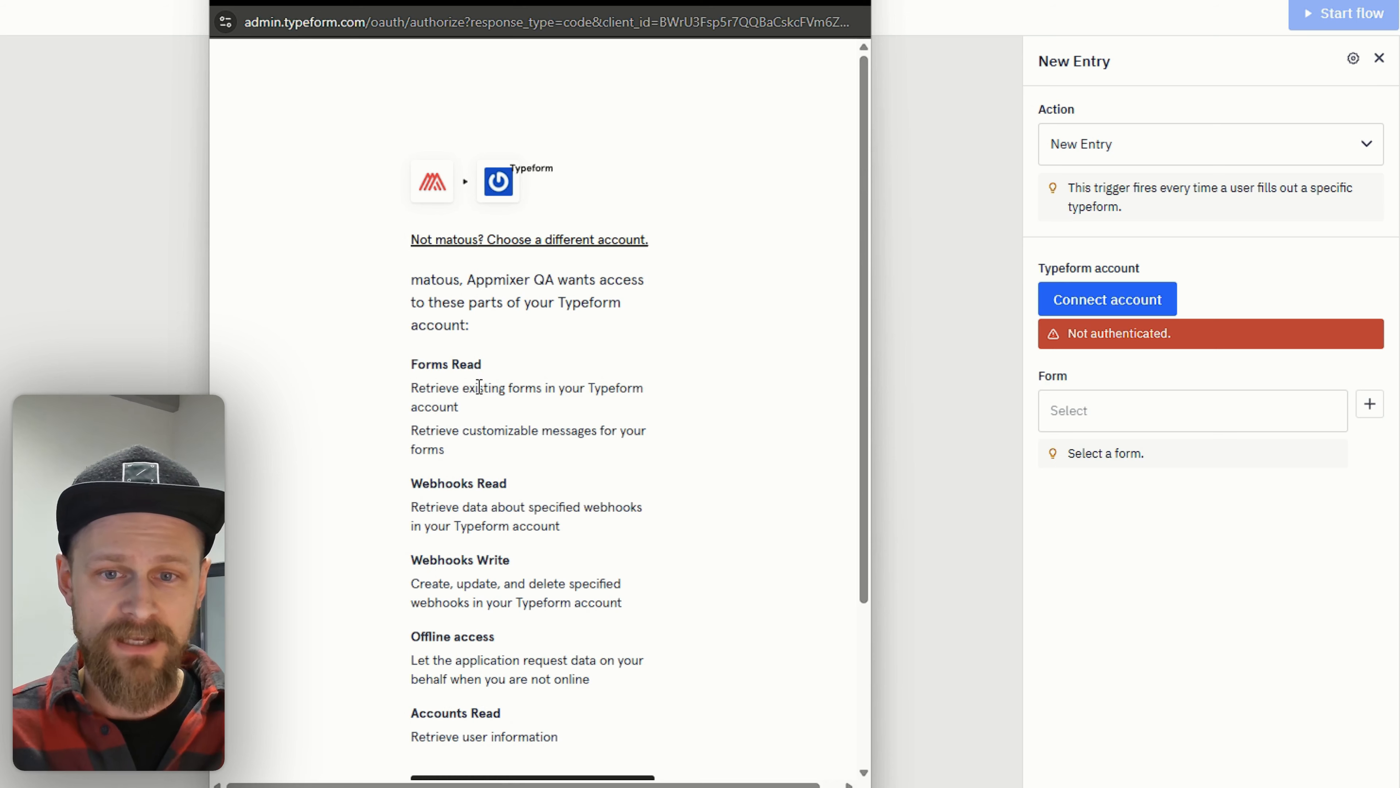
scroll(762, 575, "down", 4)
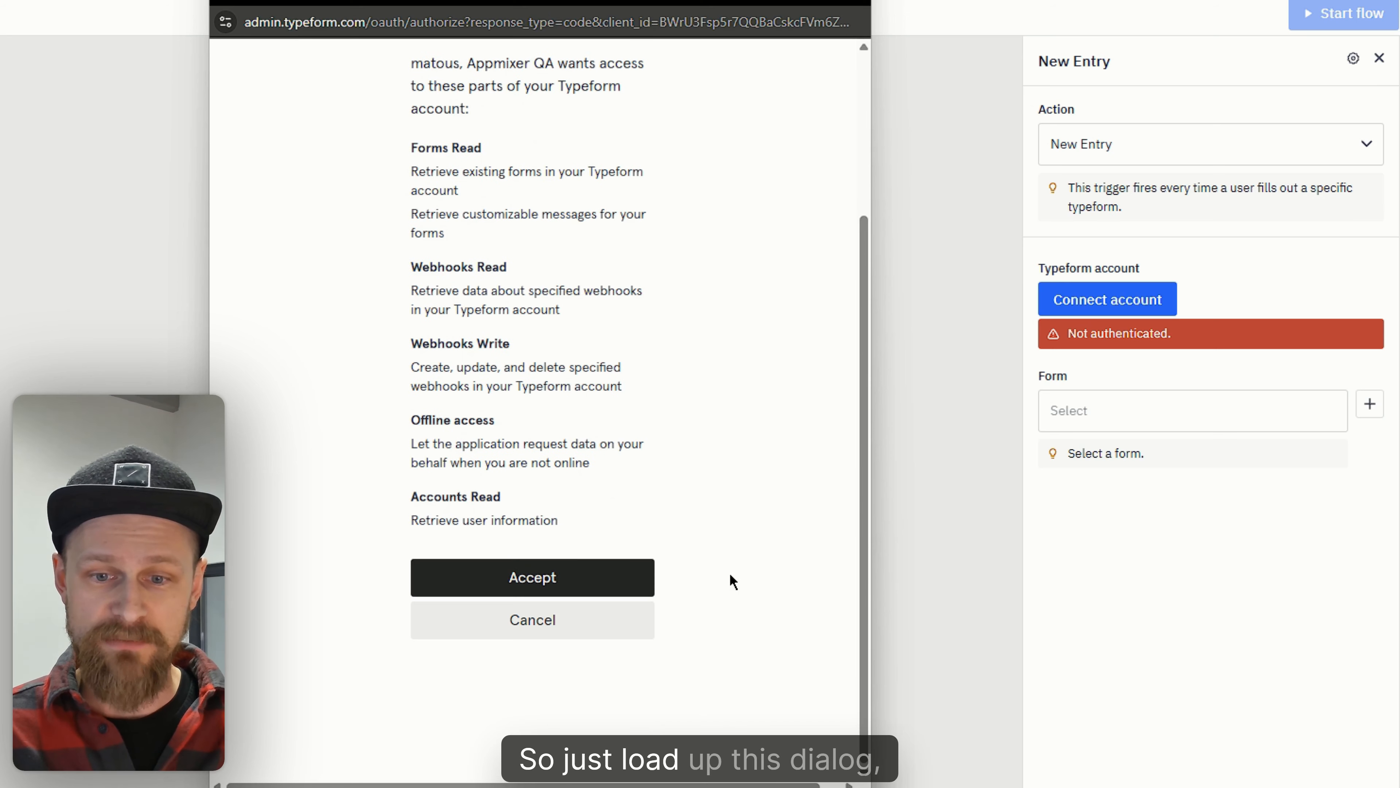
left_click(579, 582)
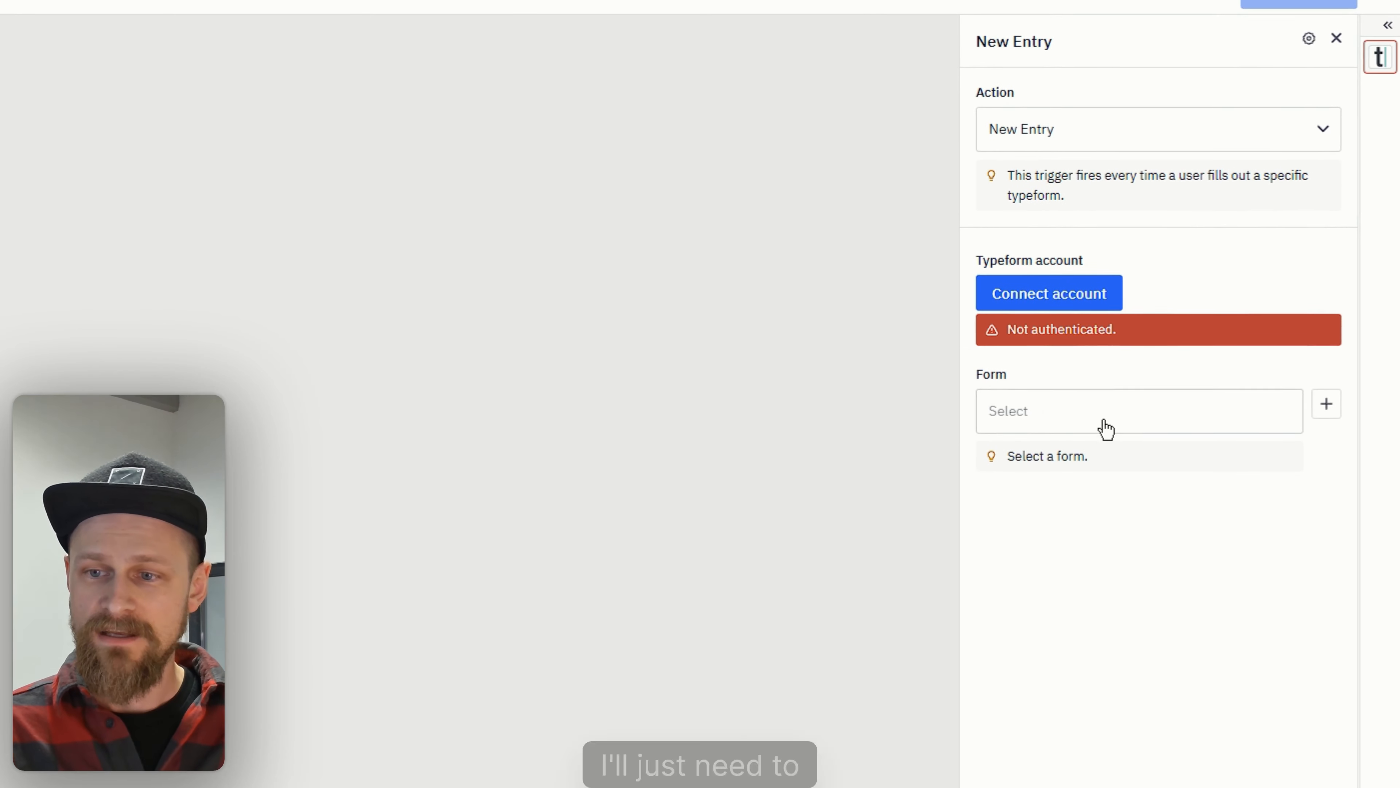
left_click(1159, 418)
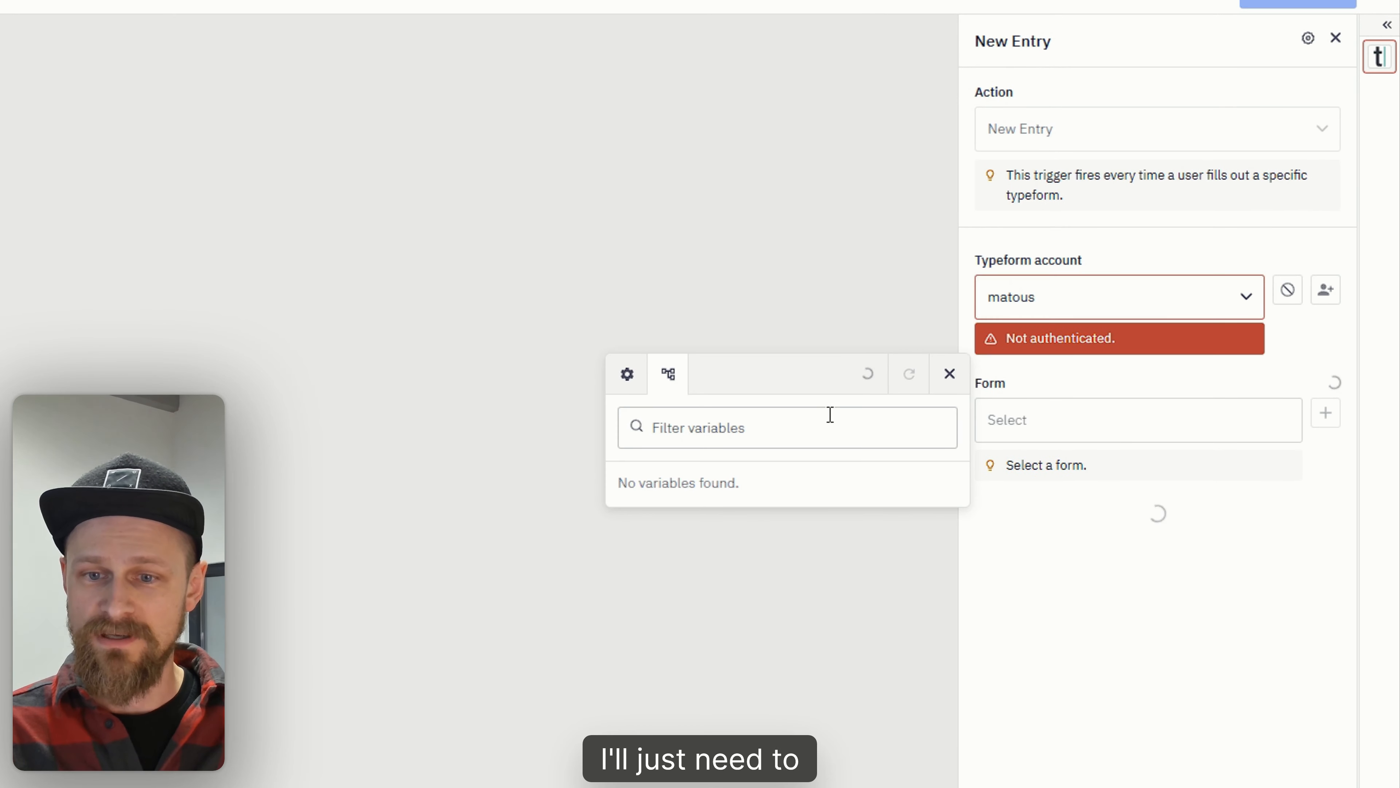
left_click(719, 491)
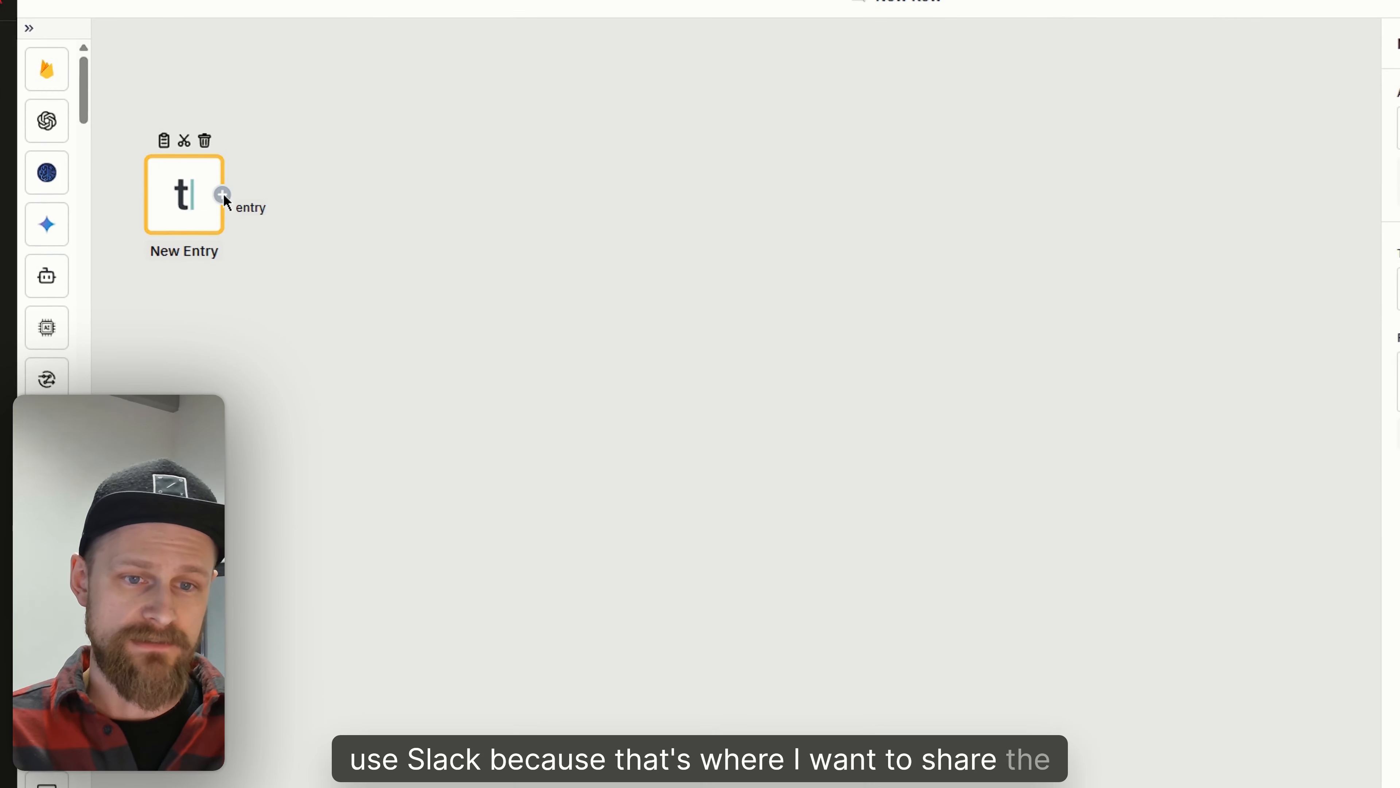
Add a Slack Send Channel Message step after the New Entry trigger's entry output
left_click(224, 194)
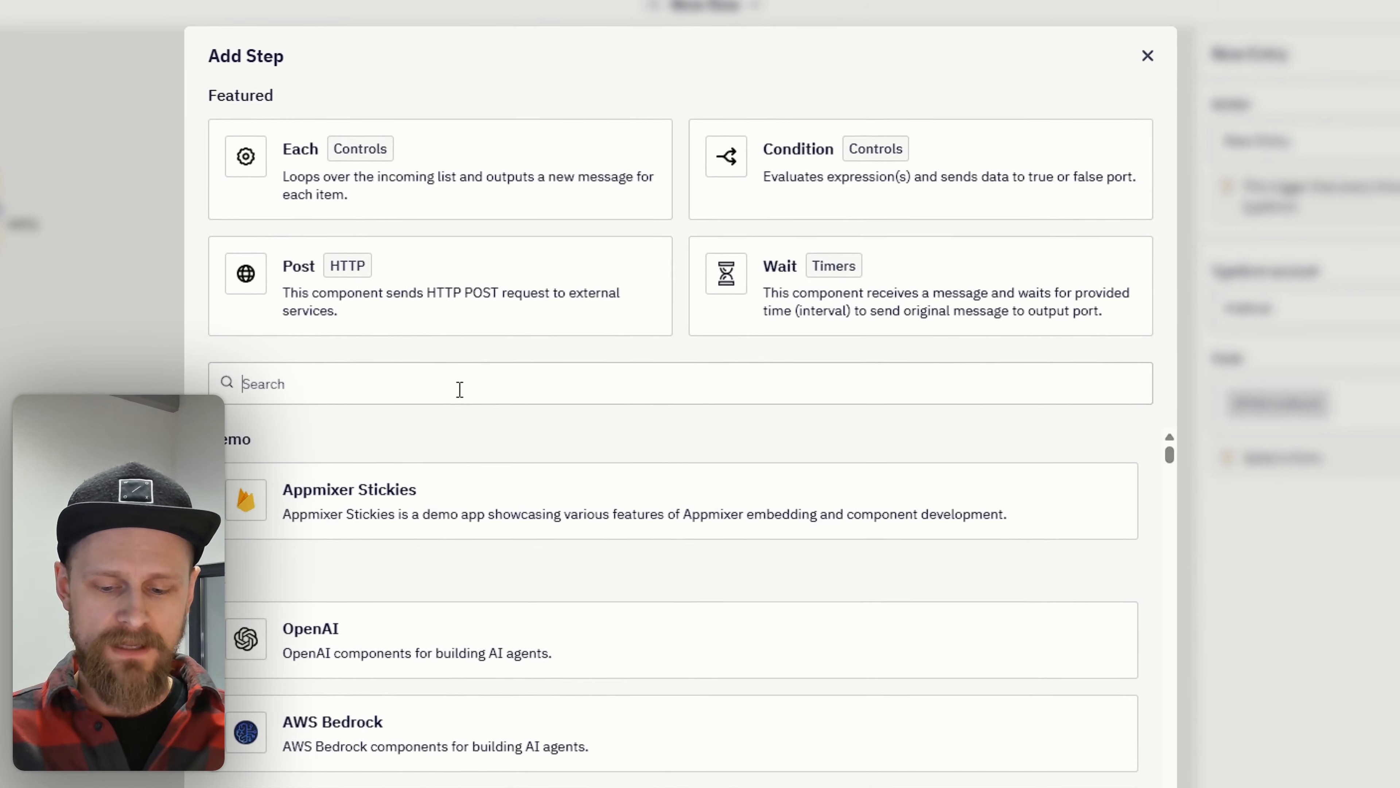
type("slack send")
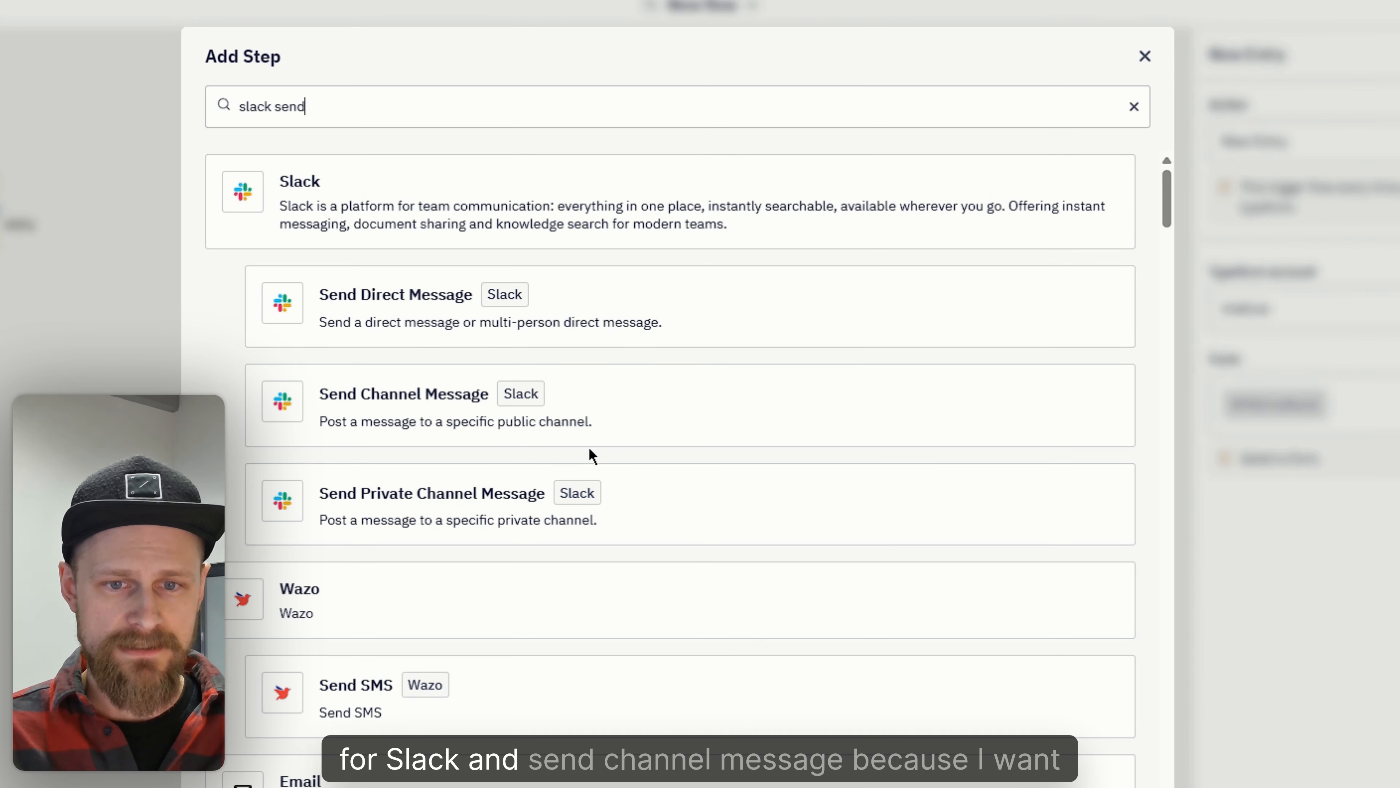
left_click(672, 401)
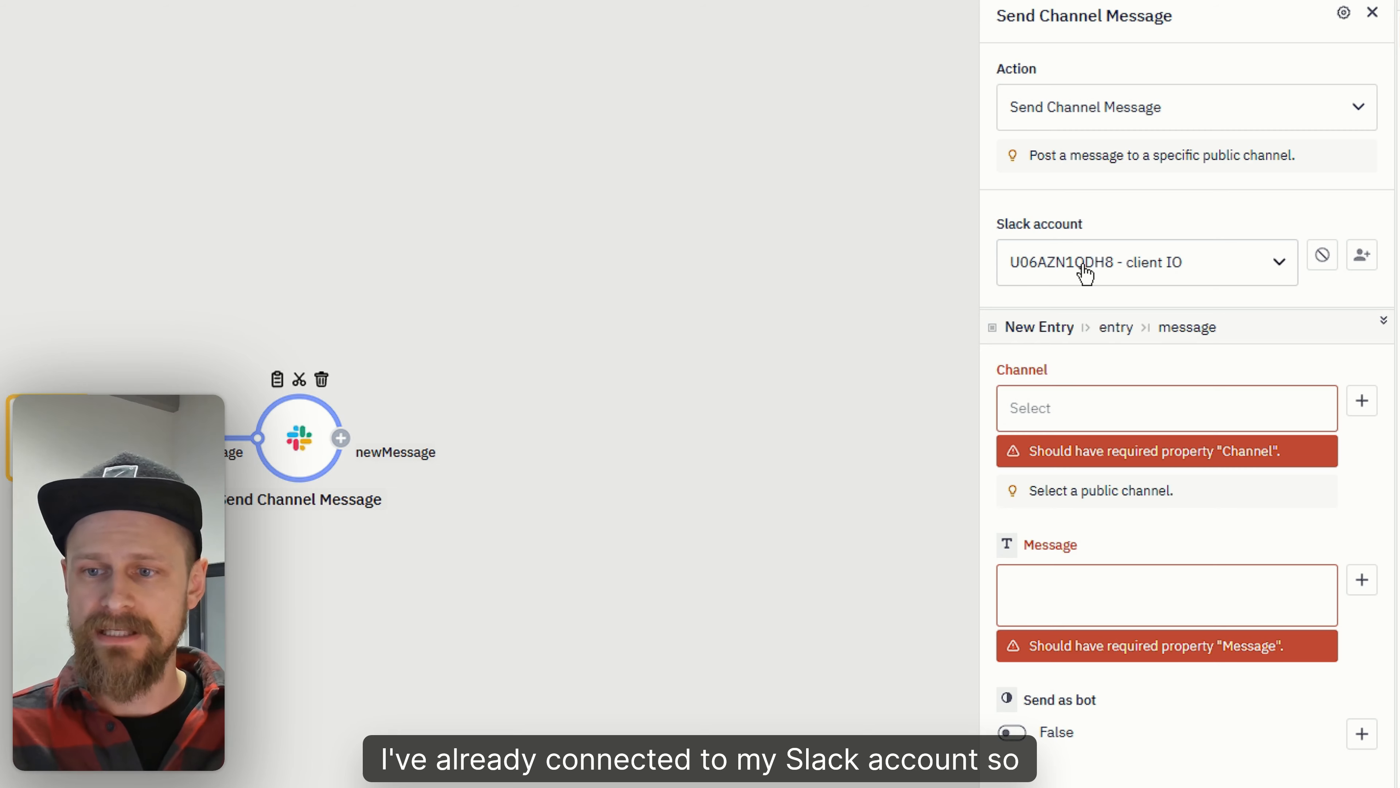
Set the channel of the Slack message to nps-feedback
left_click(1077, 411)
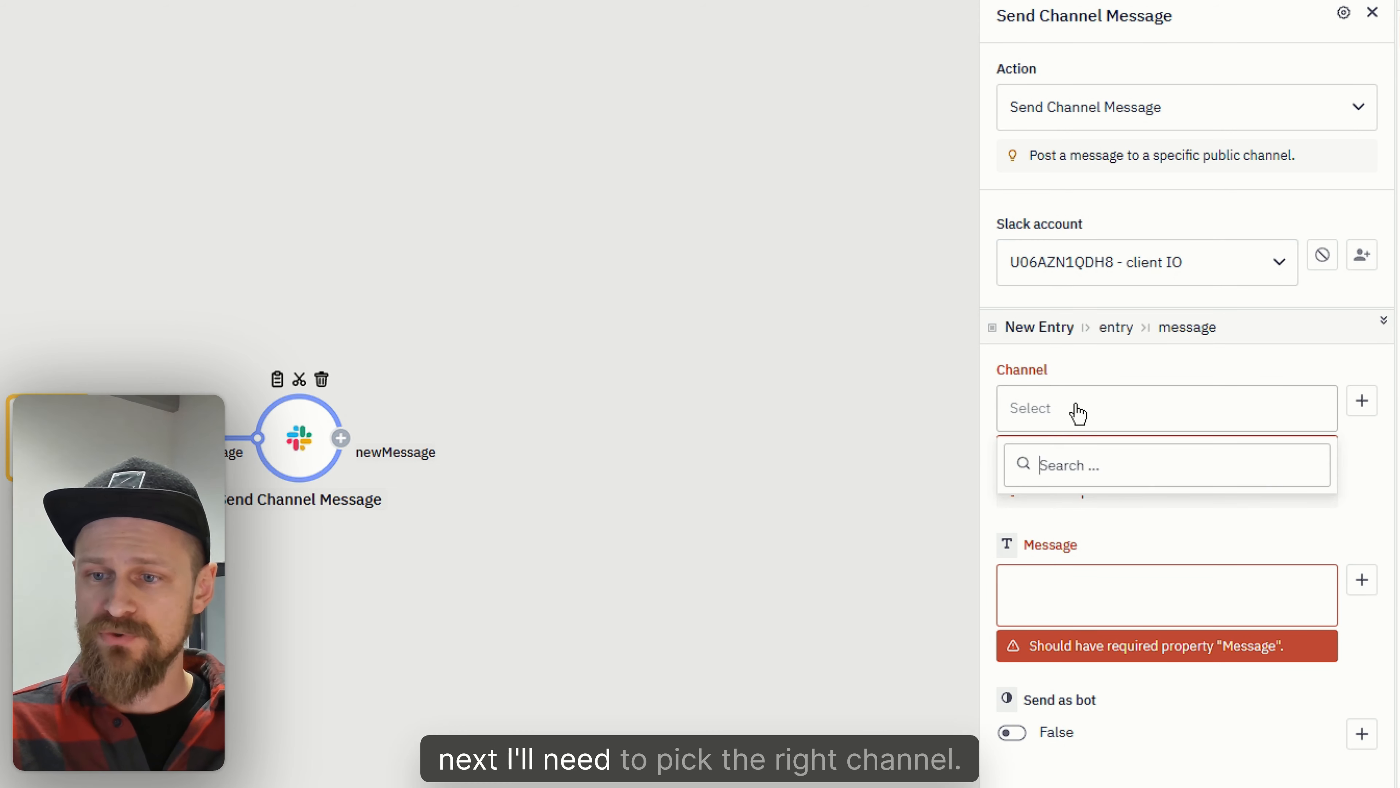
type("nps")
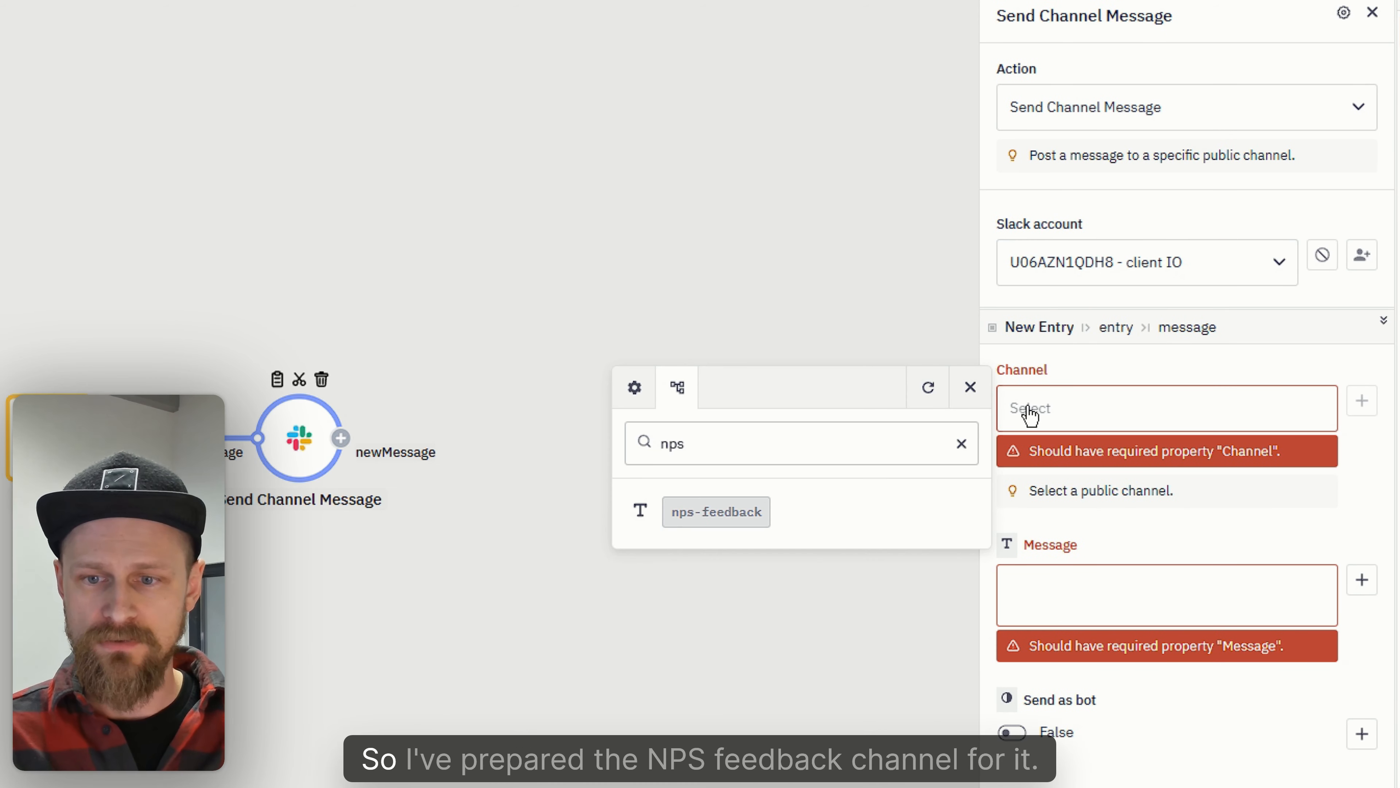
left_click(717, 512)
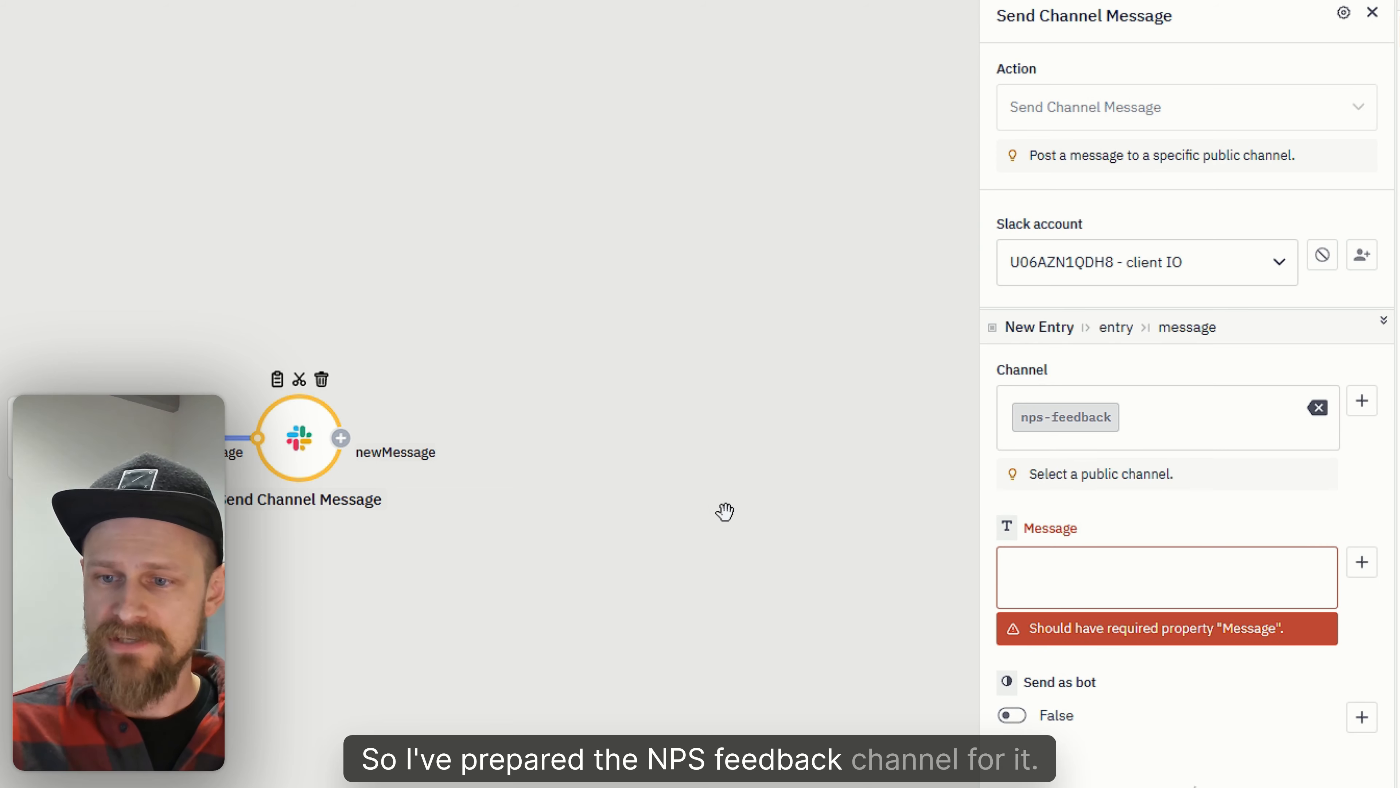
Start the message with "New user feedback:" and an "NPS score:" line containing the "How likely are you to recommend our product to others?" variable
left_click(1109, 581)
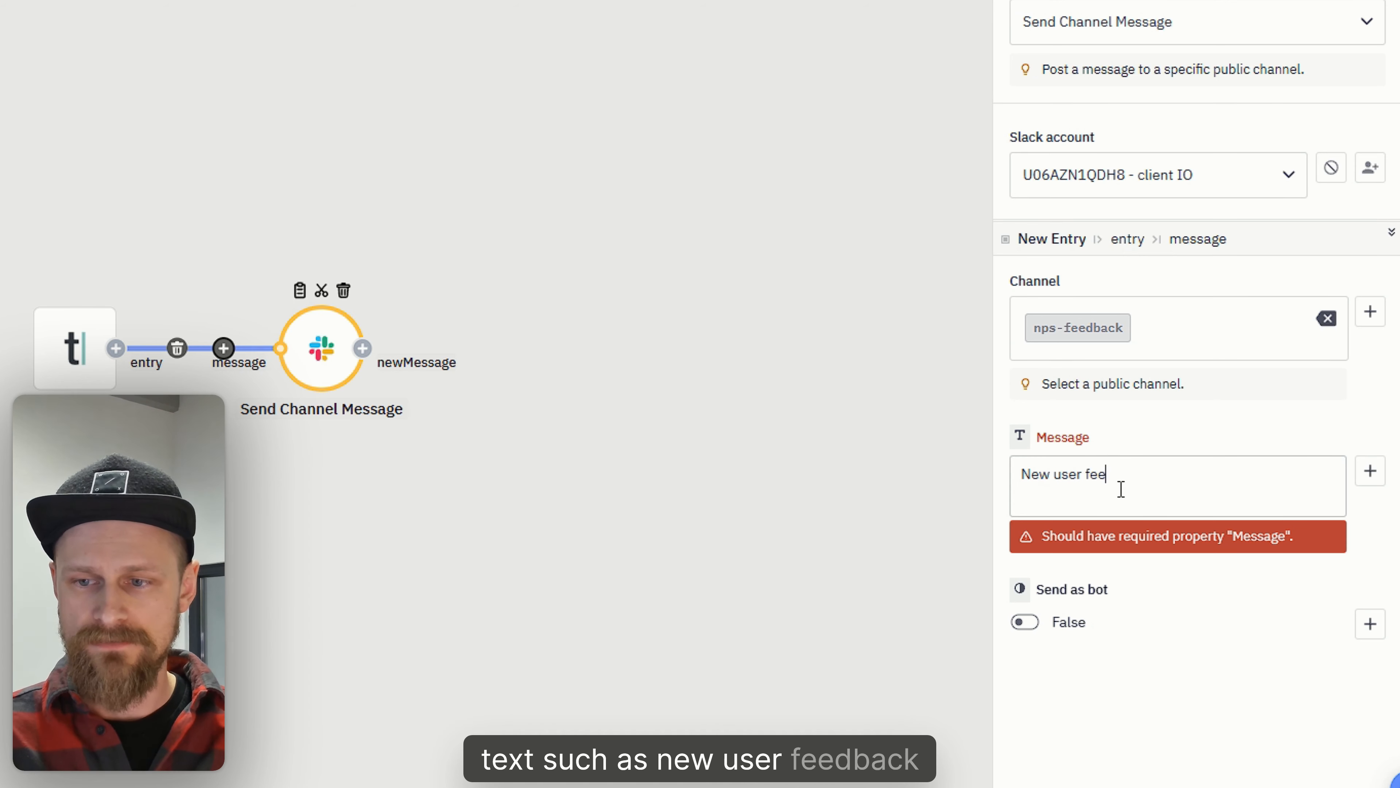
type("dback:")
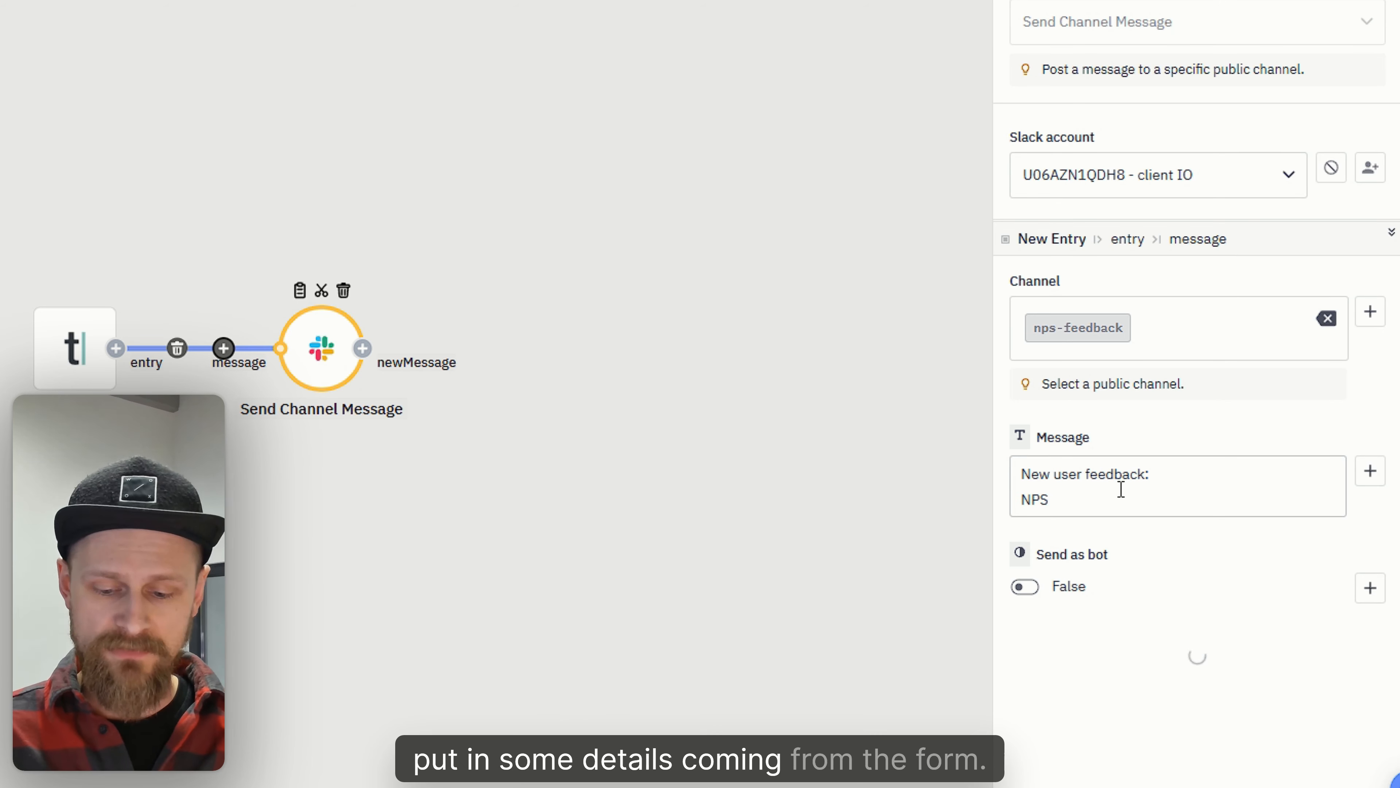
type("score:")
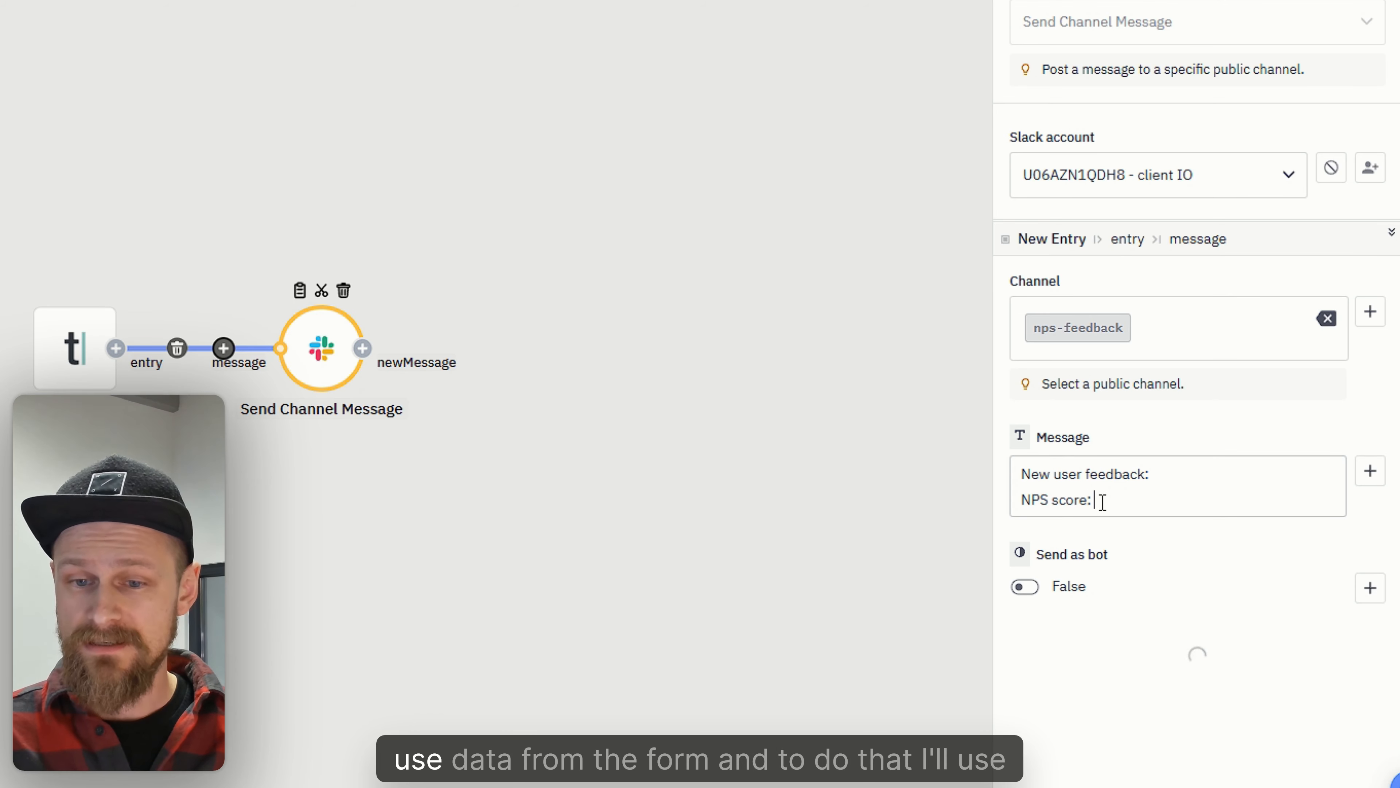
left_click(1370, 477)
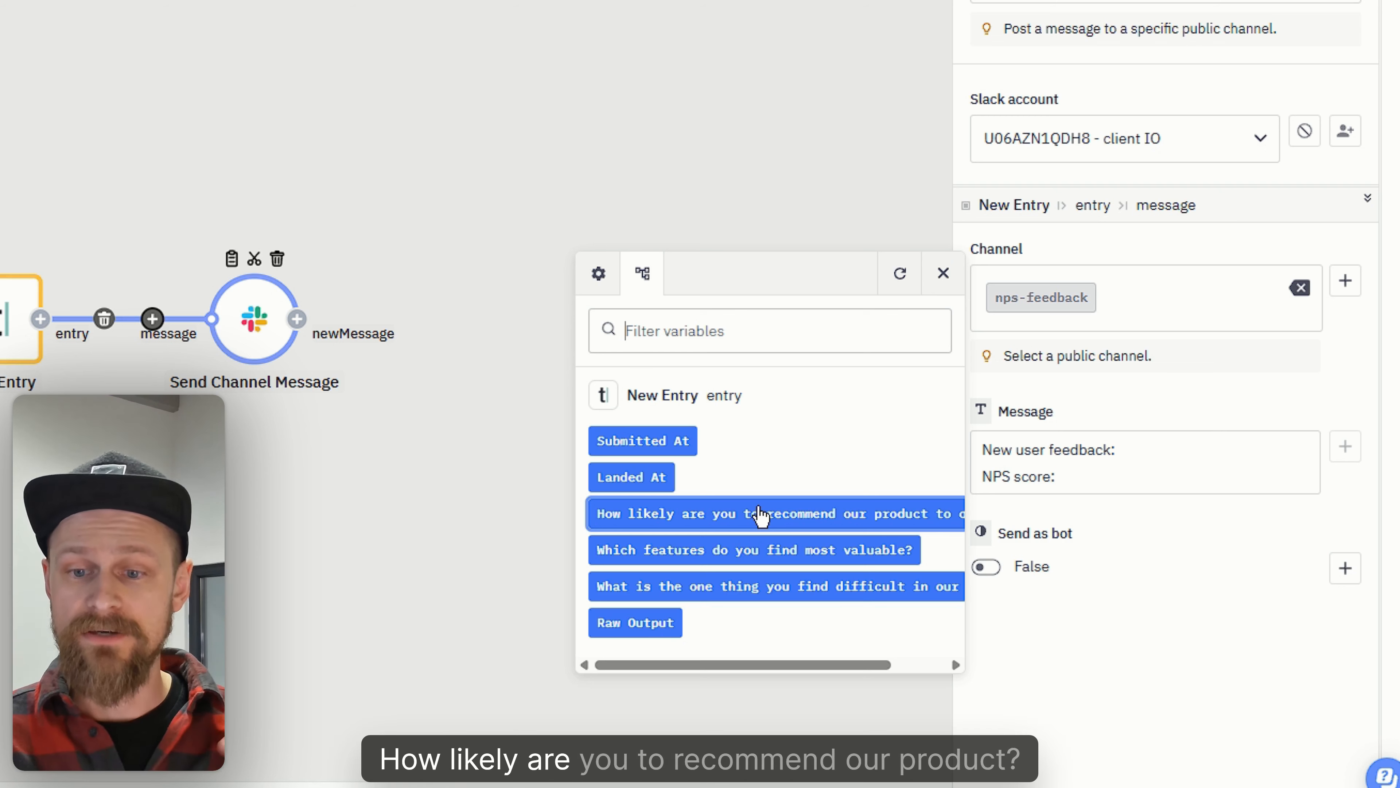
left_click_drag(761, 516, 1122, 482)
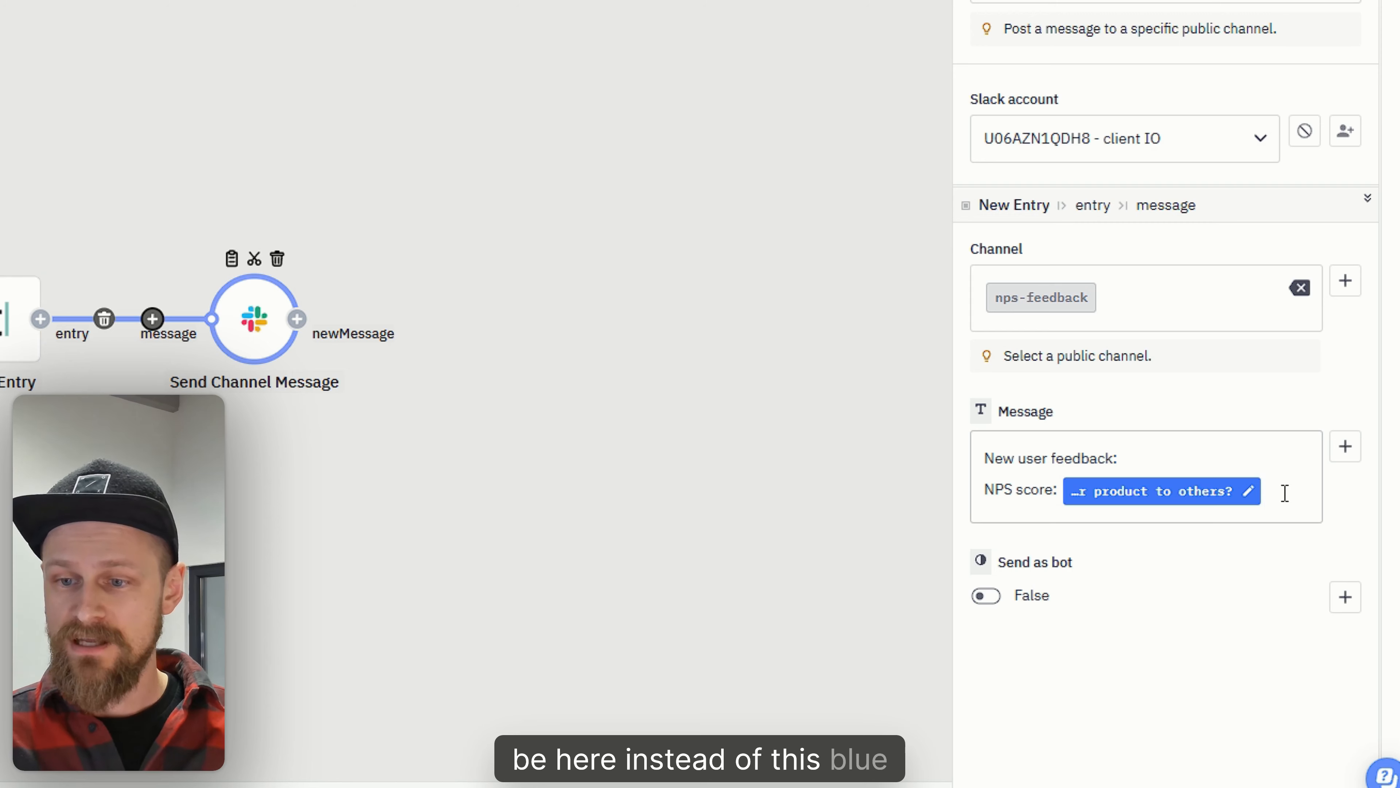
Add a "Favorite feature:" line to the message with the "Which features do you find most valuable?" variable
key("Return")
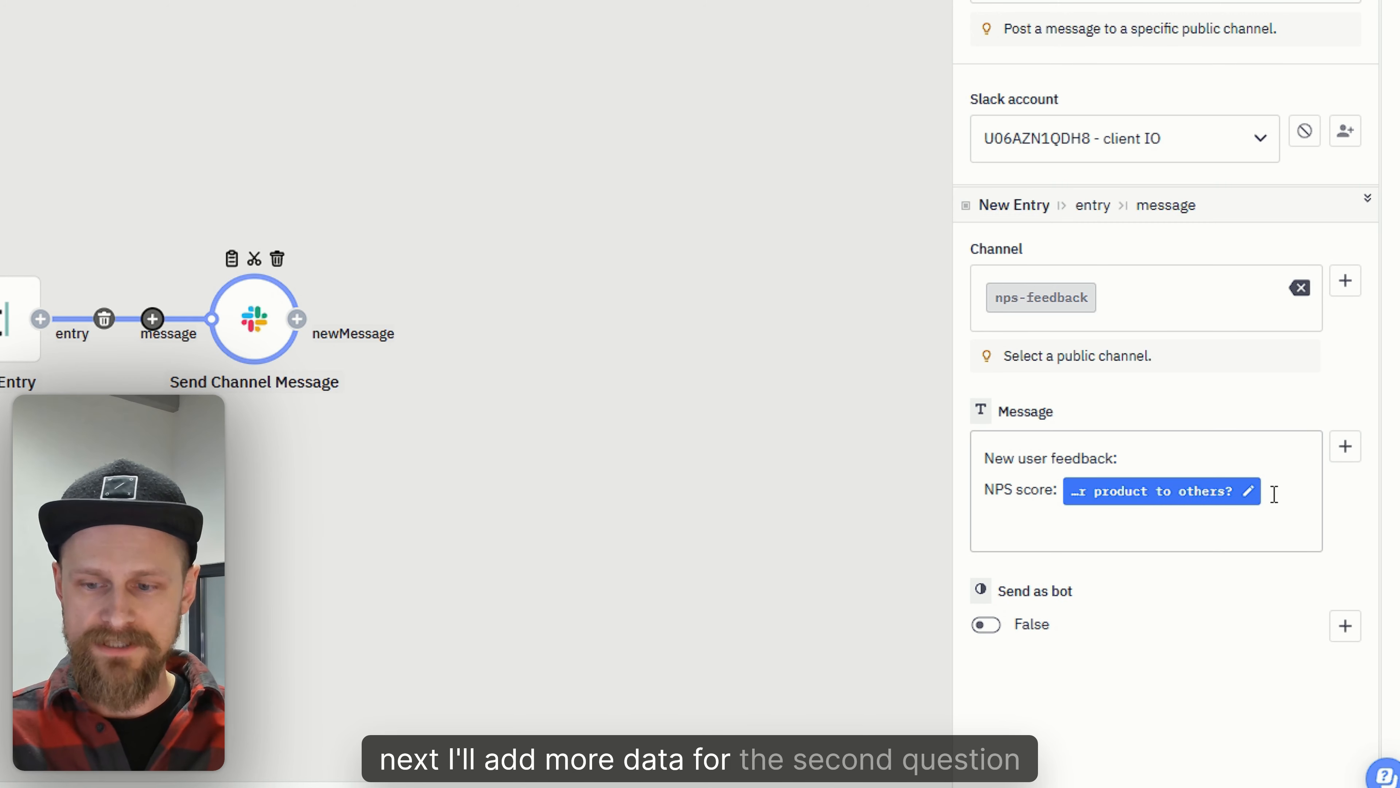
type("Favorite f")
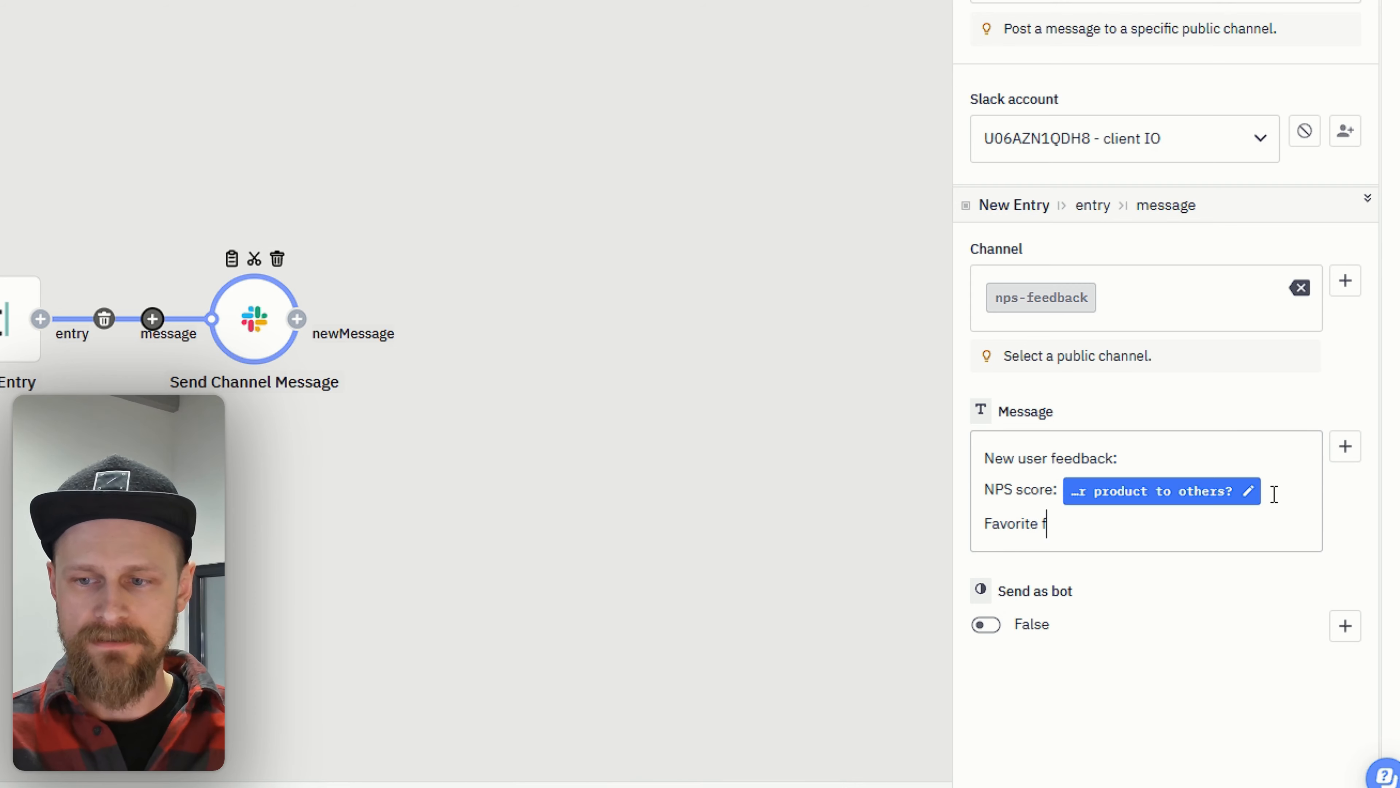
type("eature:")
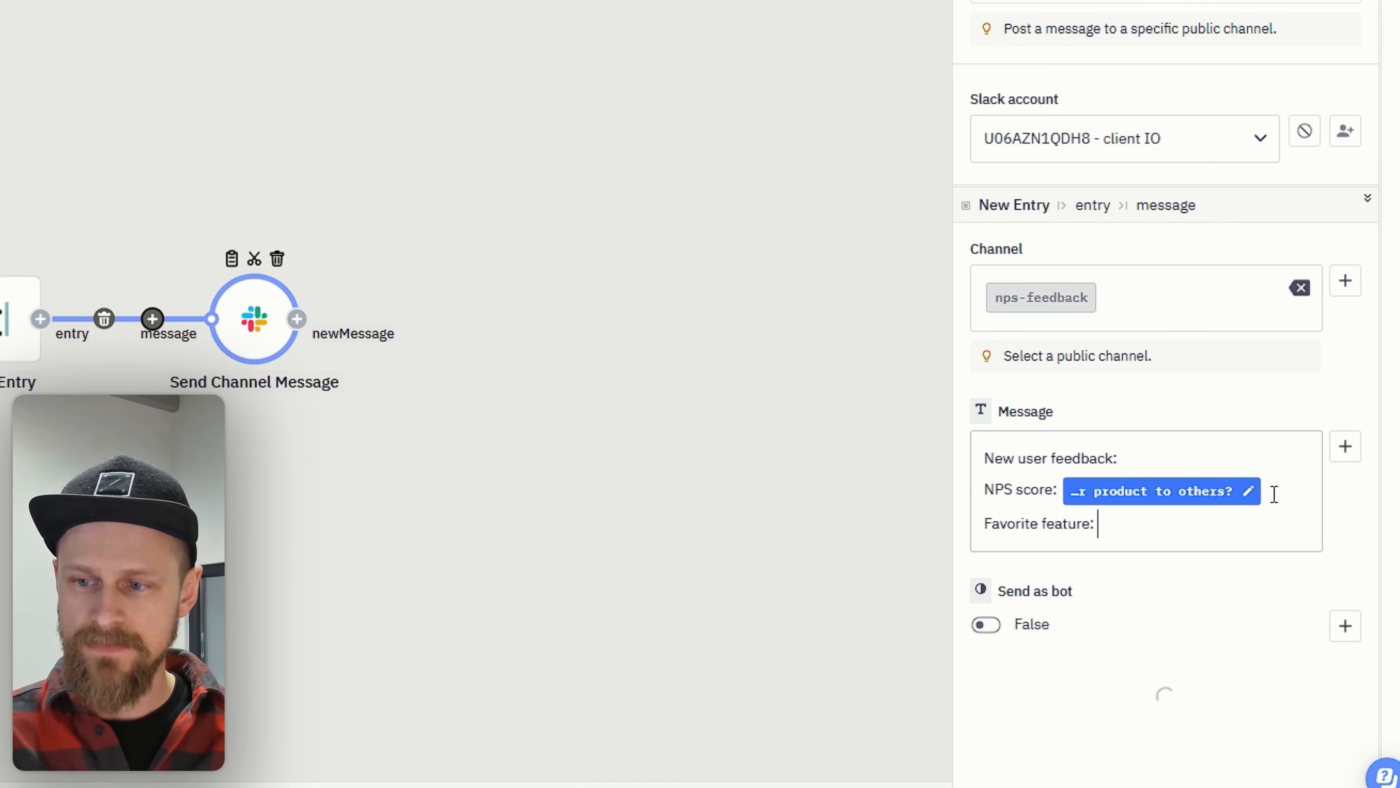
left_click(1345, 446)
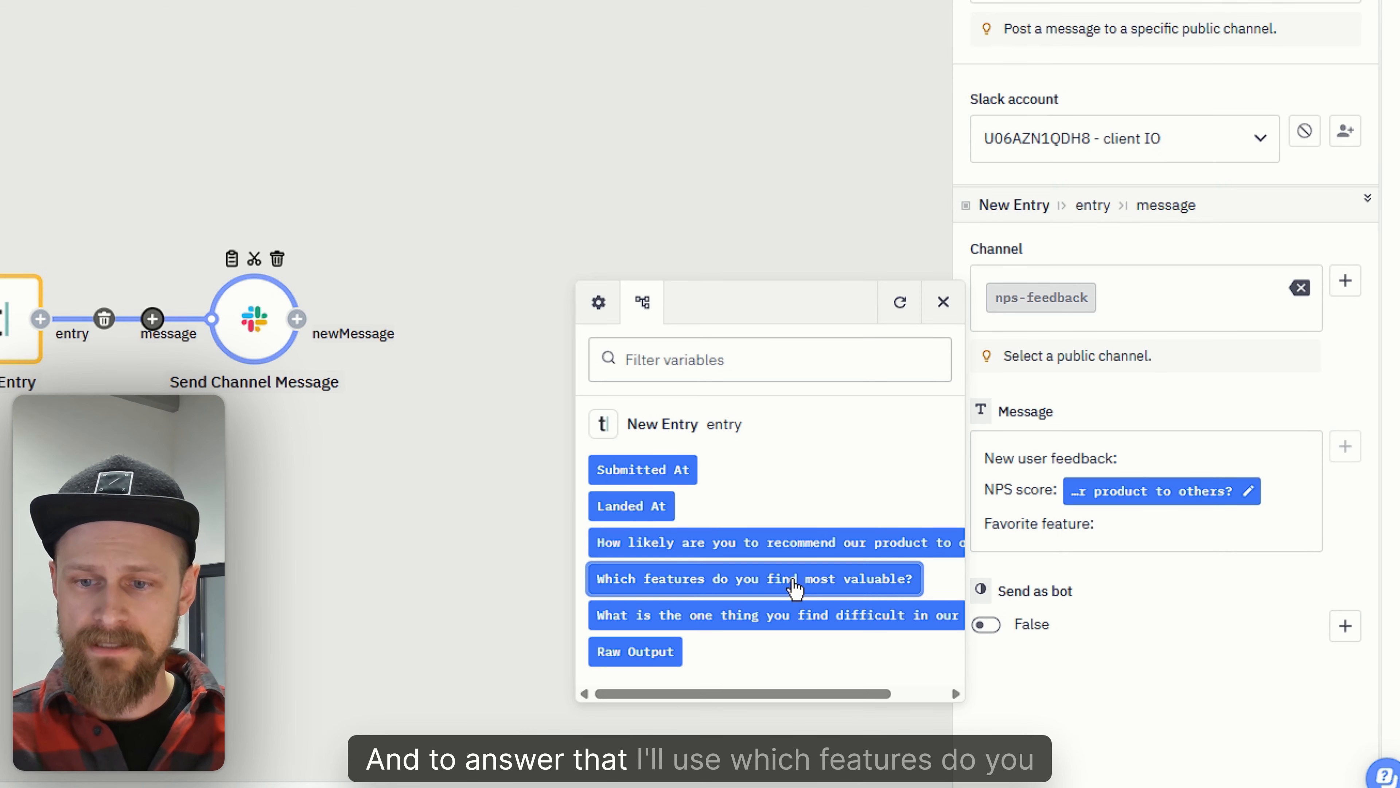
left_click(748, 580)
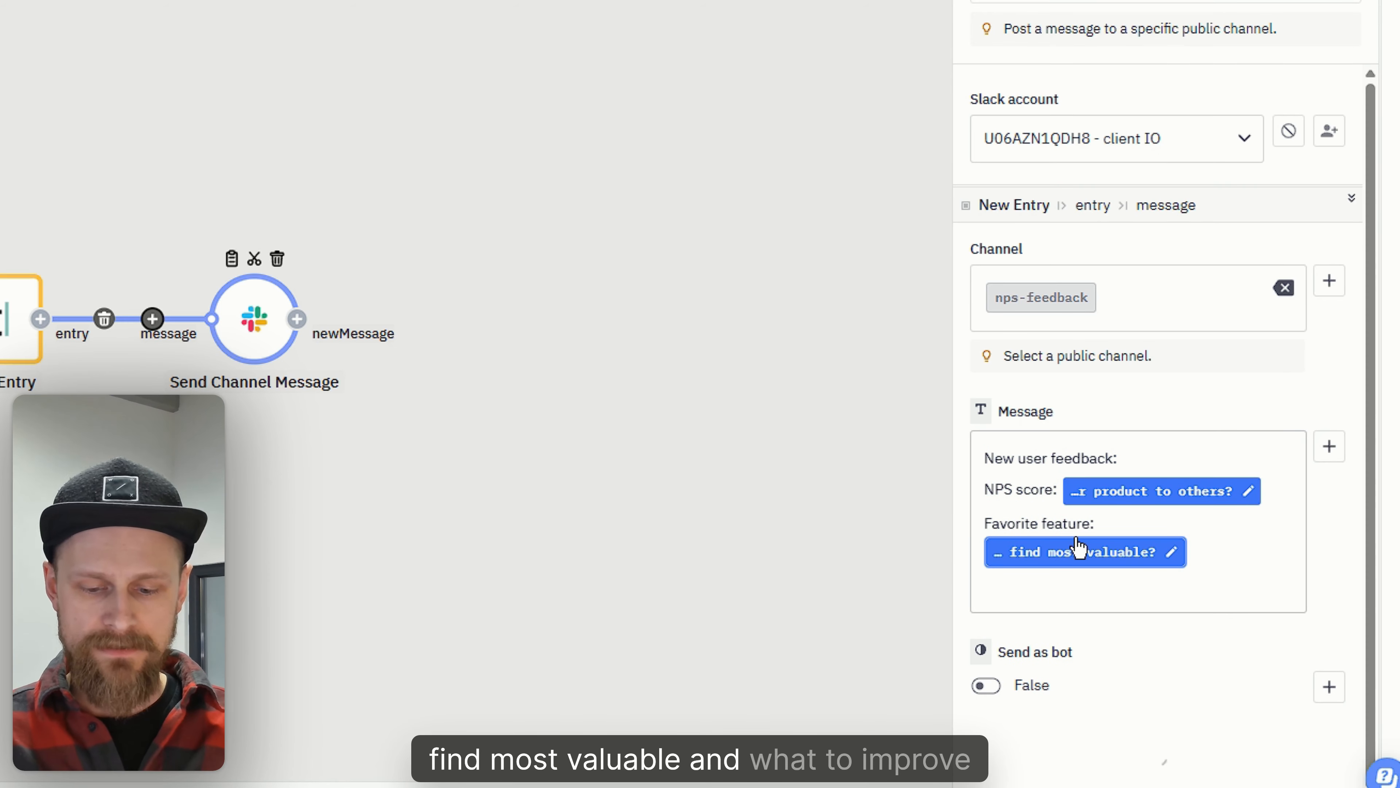
Add a "What to improve:" line to the message with the variable for the one thing users find difficult in the product
type("What t")
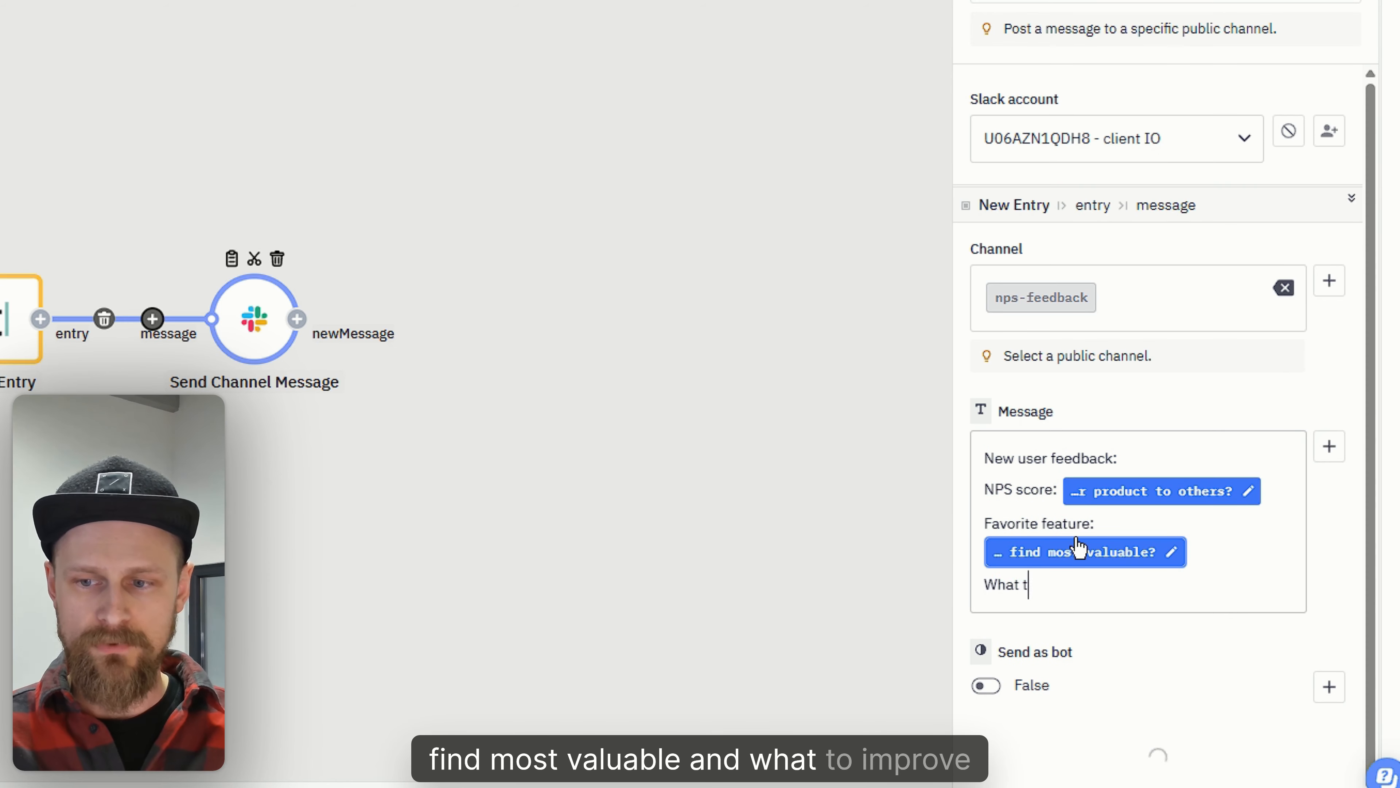
type("o improve:")
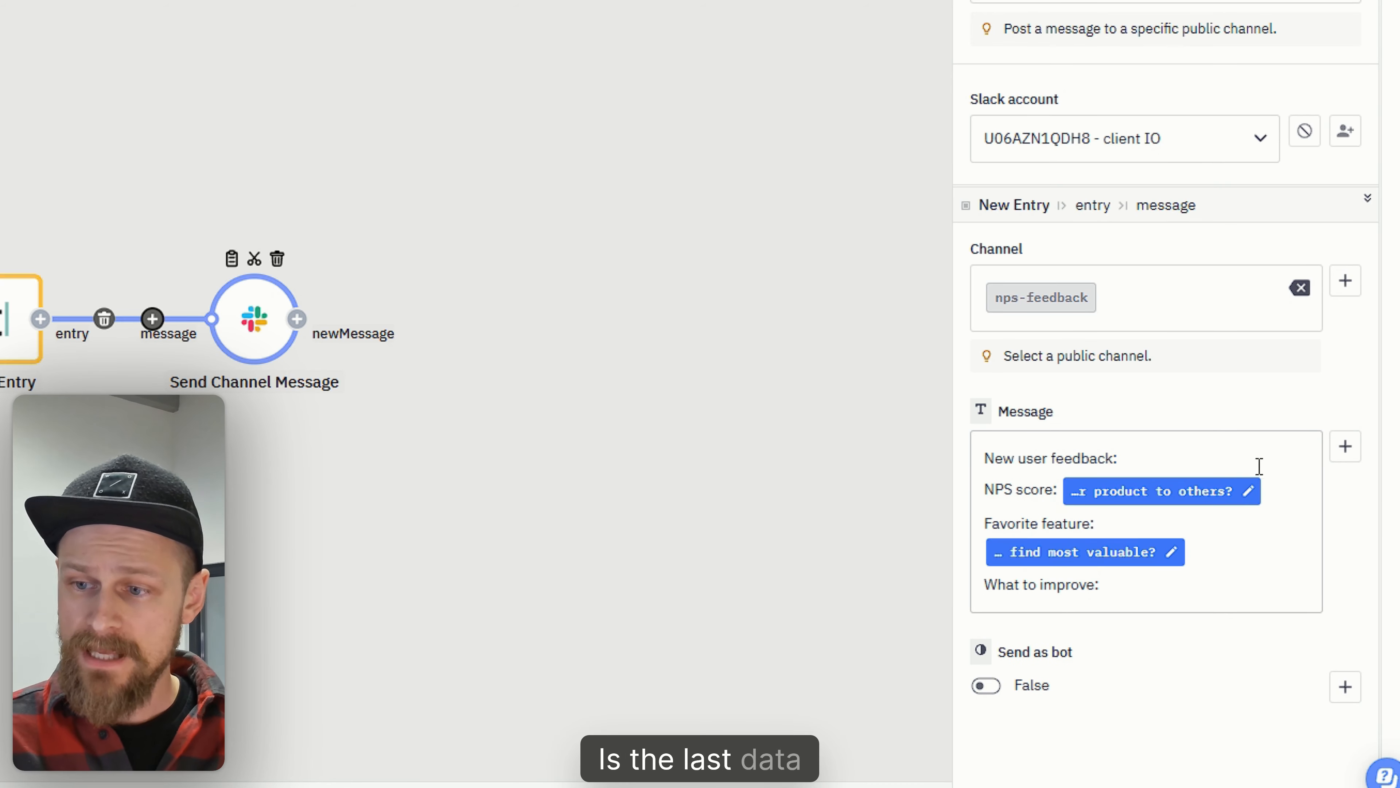
left_click(1331, 448)
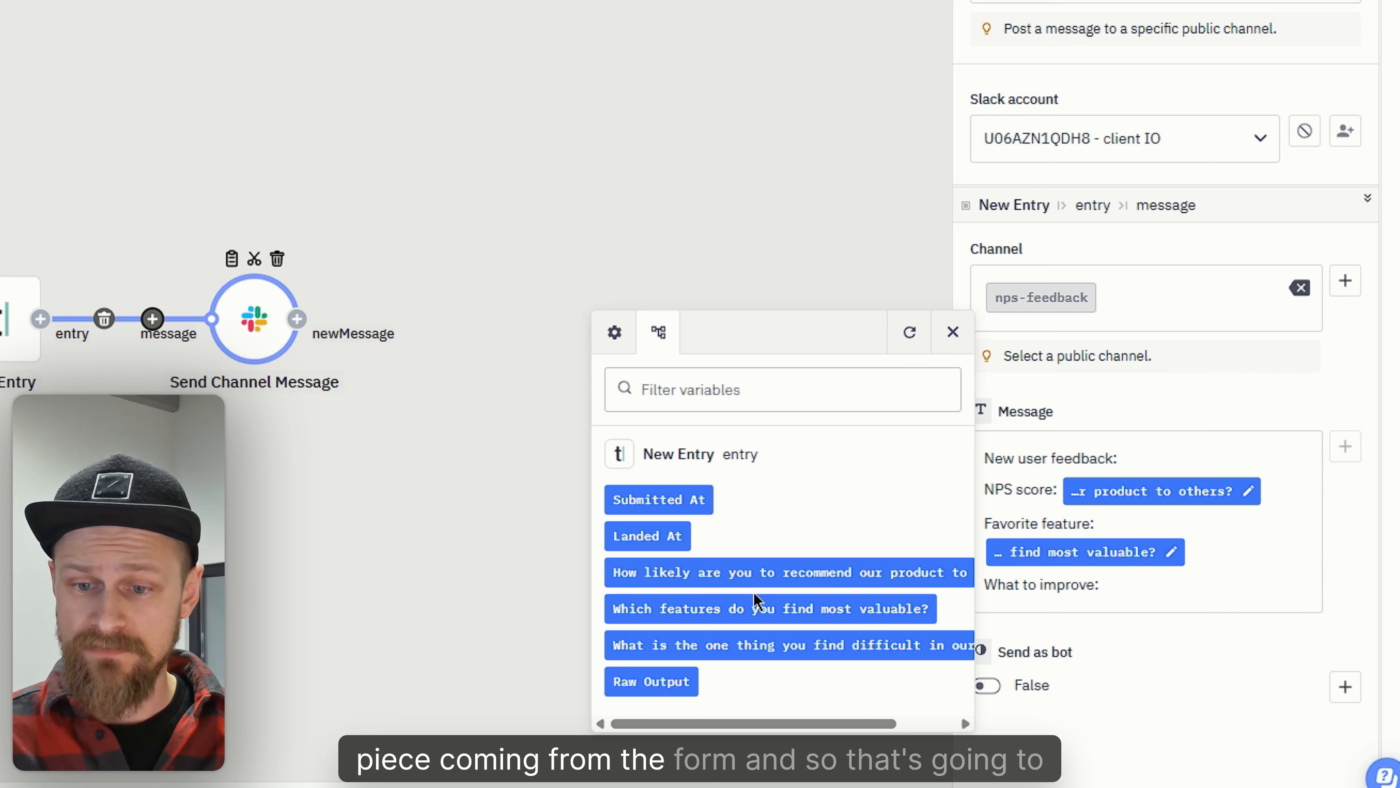
left_click(766, 642)
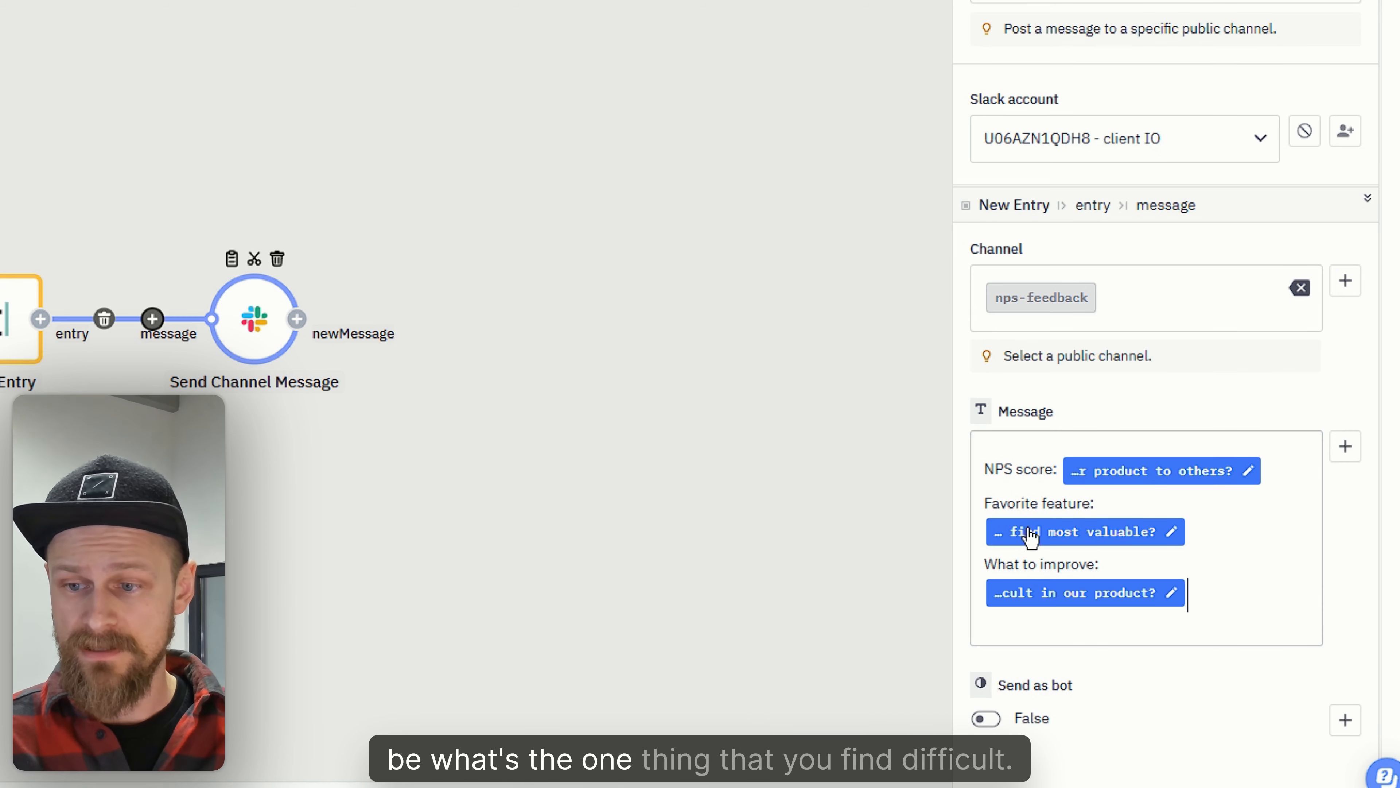
scroll(1242, 601, "up", 1)
scroll(1244, 603, "down", 1)
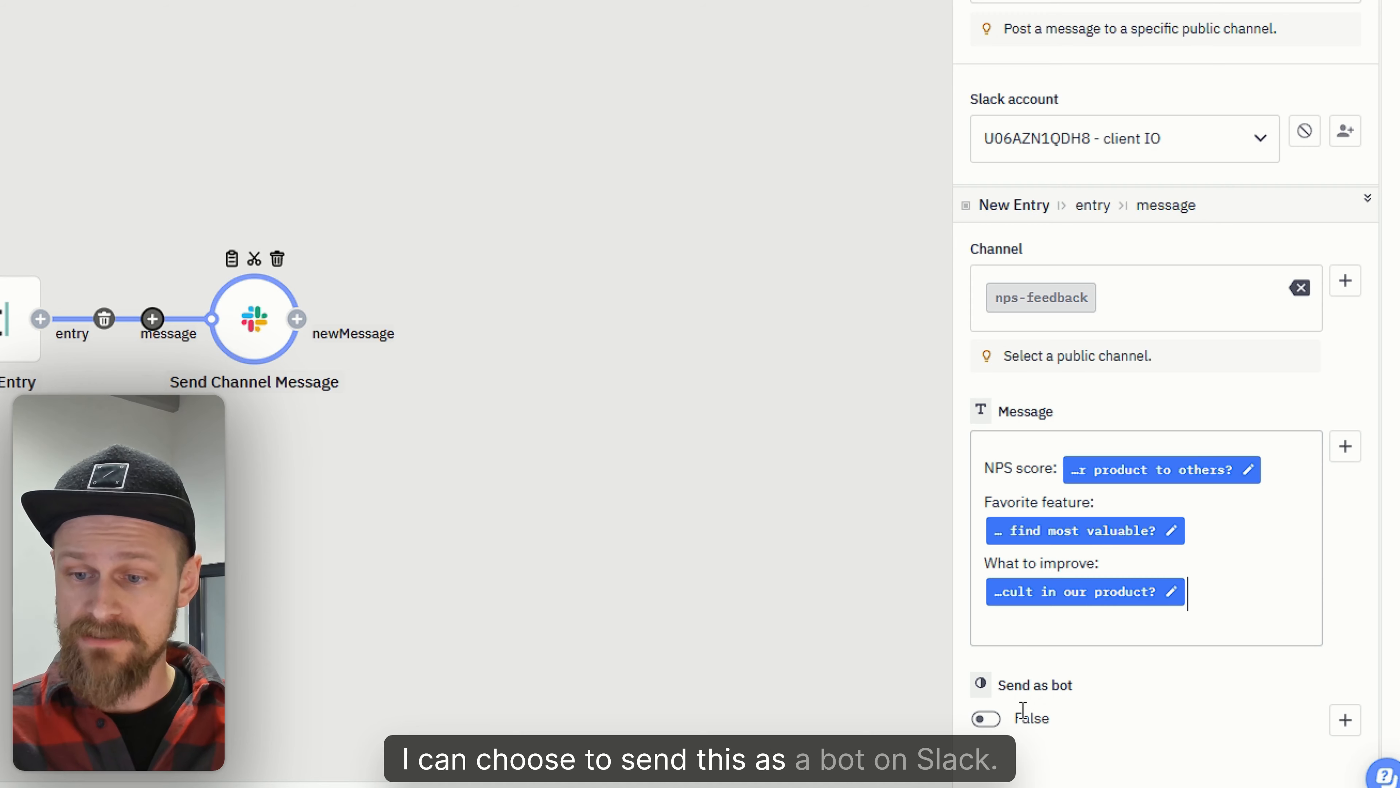
Turn on sending the Slack message as a bot, set the bot username to "Feedback Delivery", and close the step's settings
left_click(987, 718)
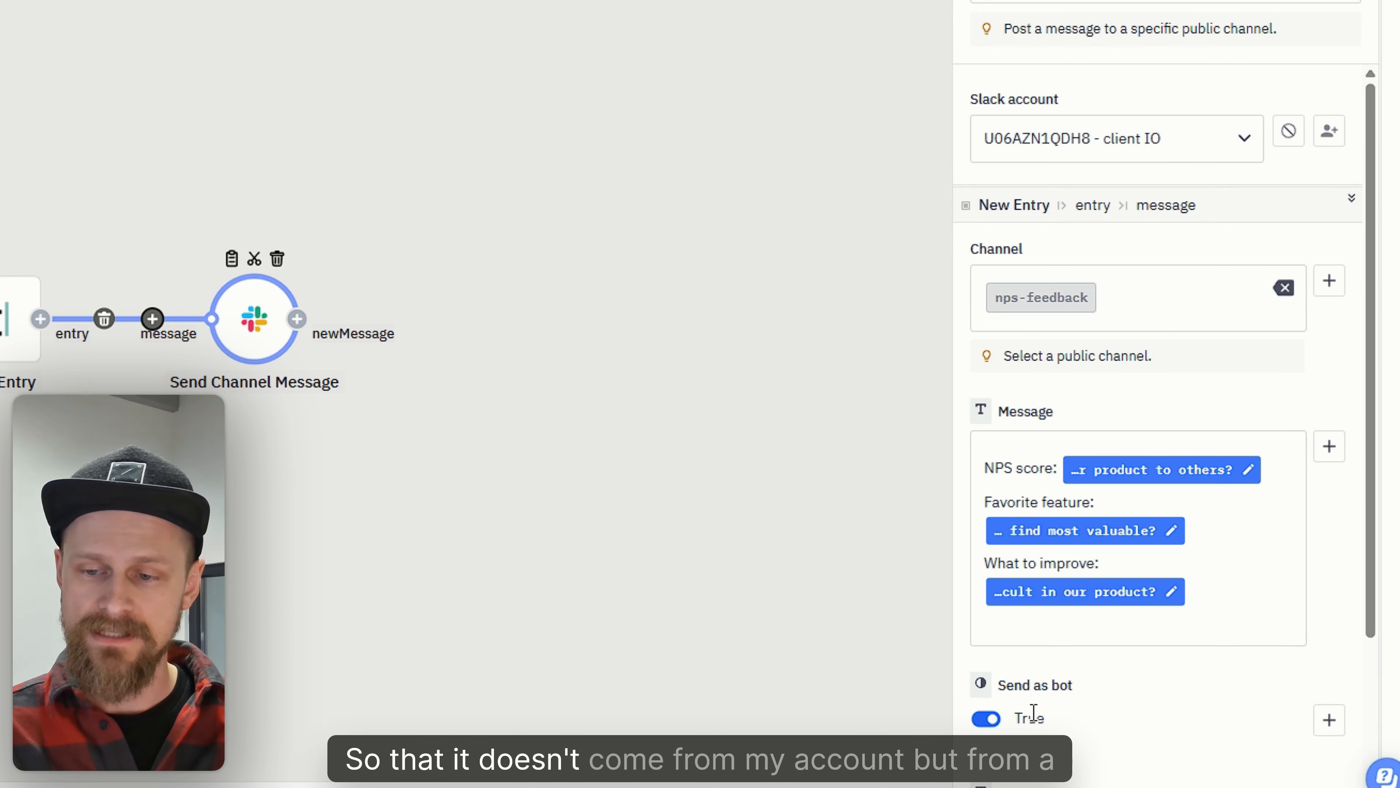
scroll(1034, 711, "down", 4)
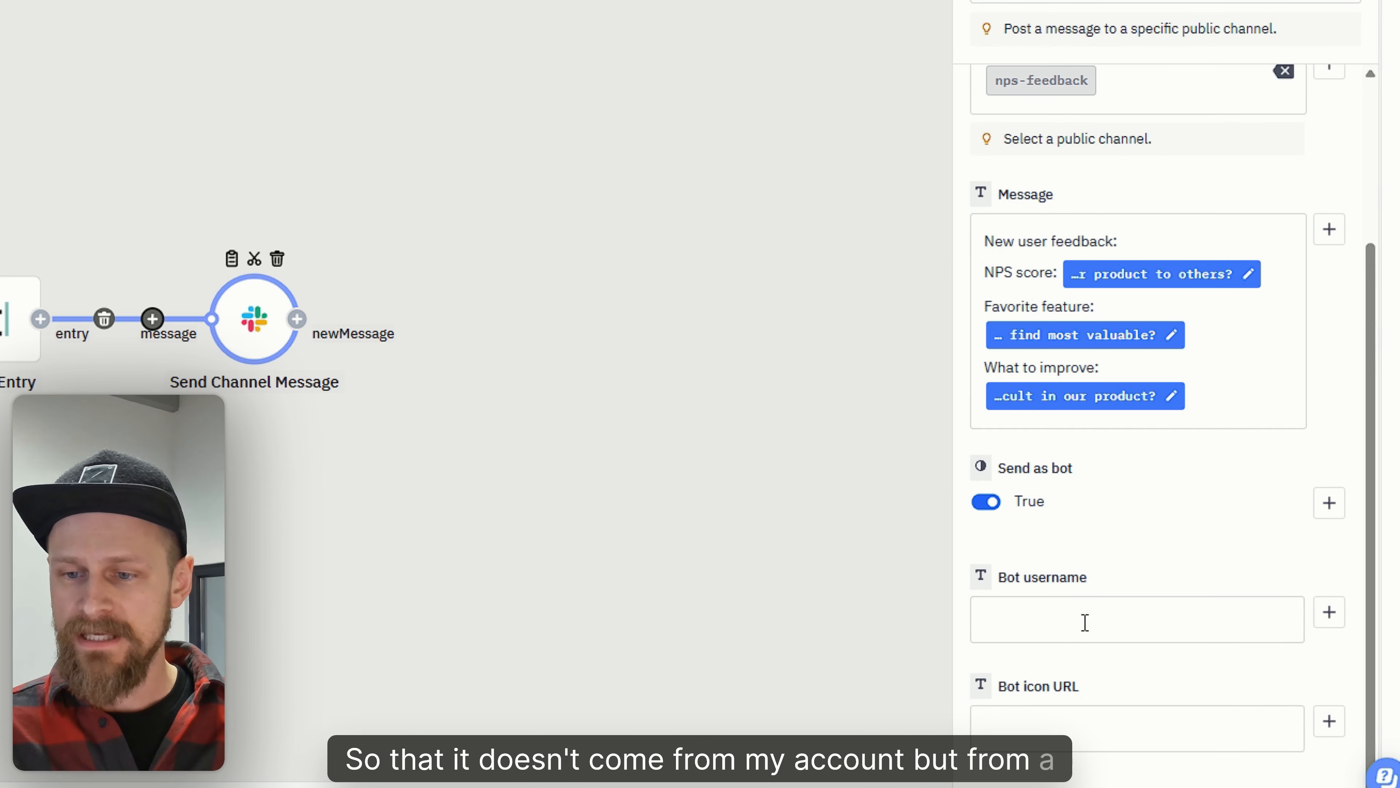
left_click(1135, 632)
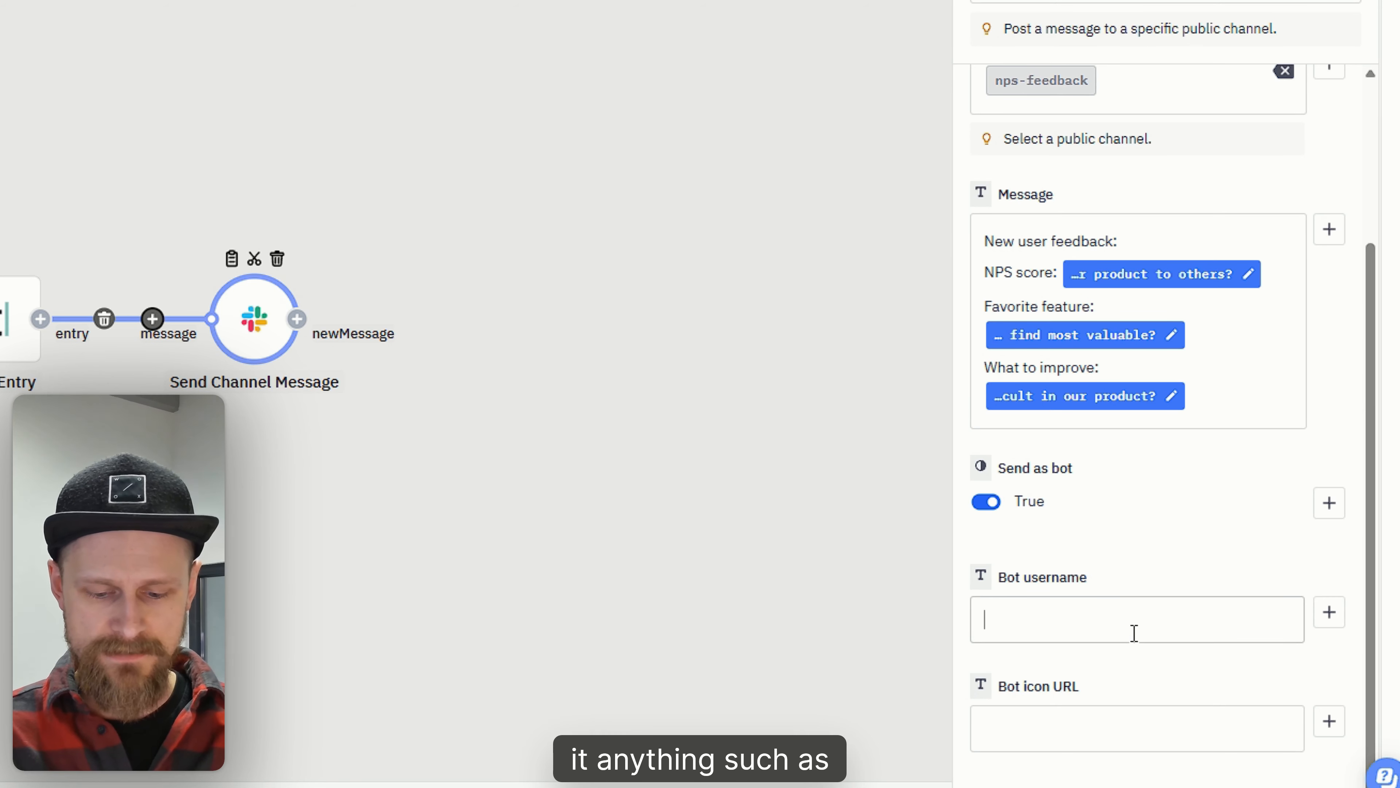
type("Feedback D")
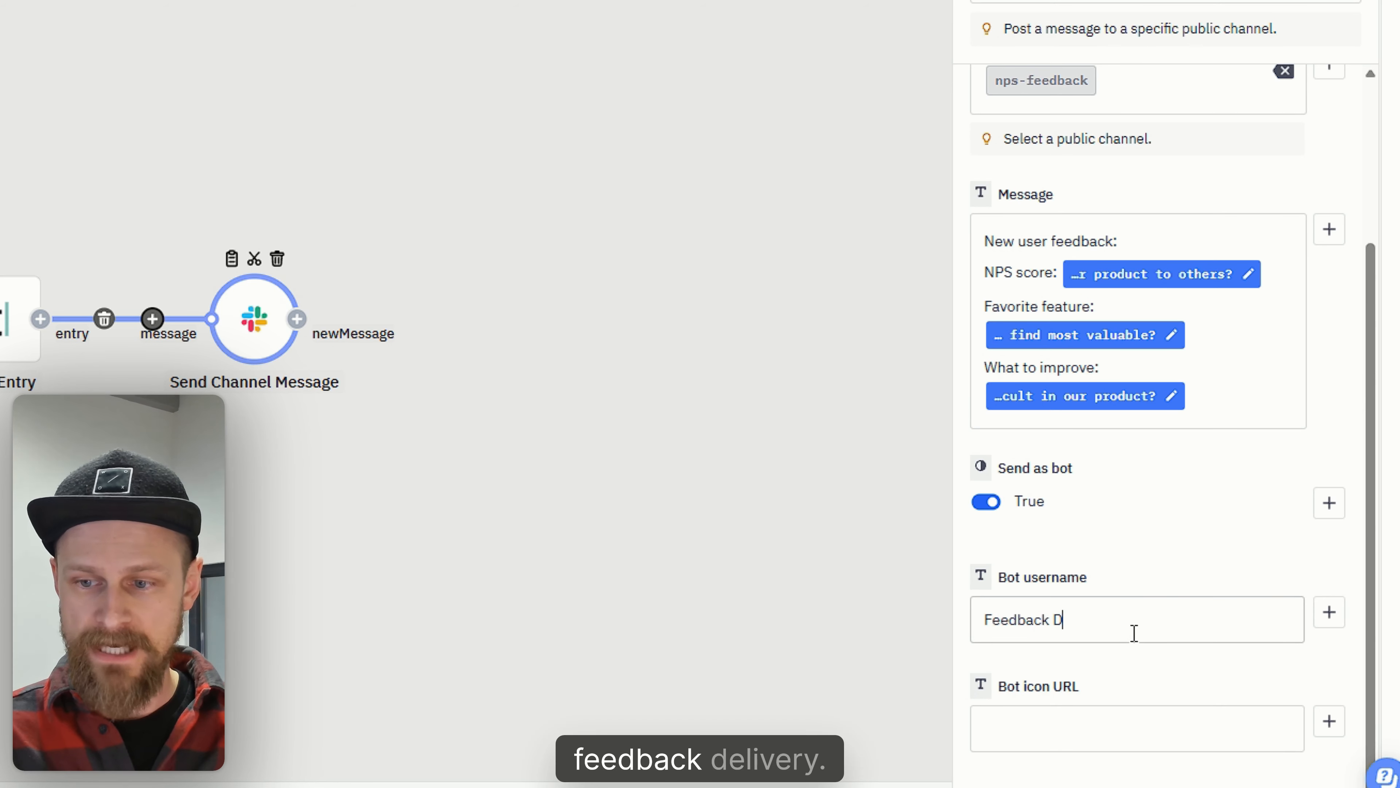
type("elivery")
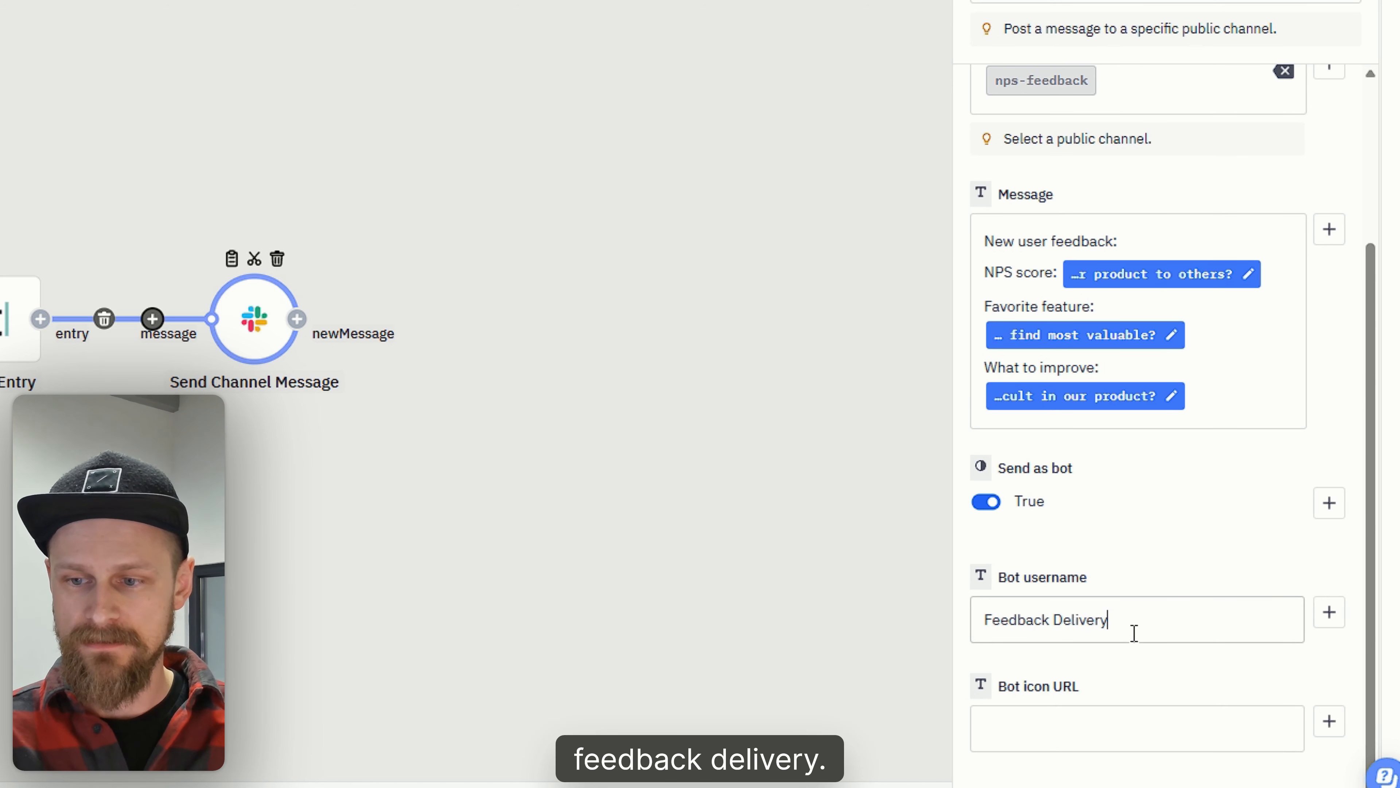
left_click(831, 503)
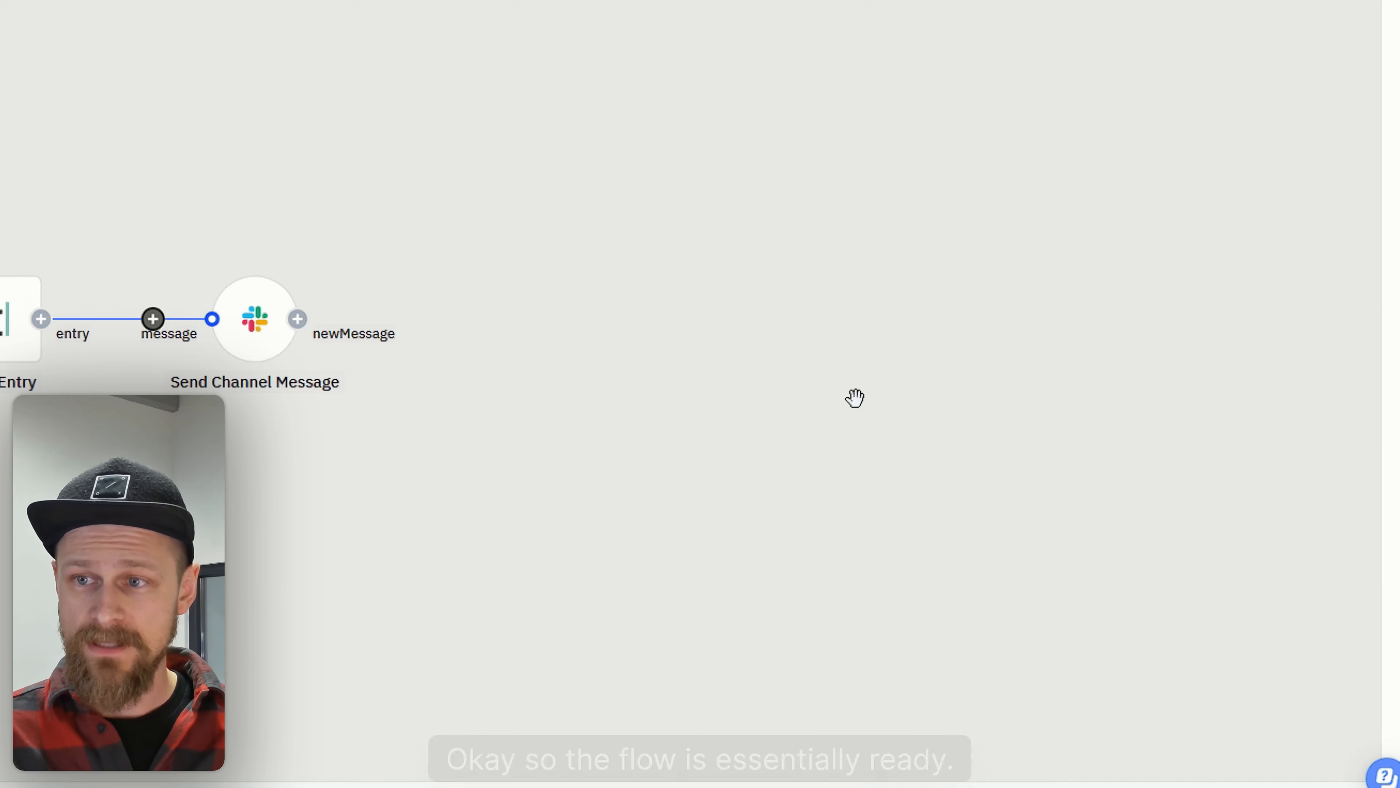
Start the flow and submit a Typeform test response with score 7, "Self-hosted deployment options" and "add more colors in the UI"
left_click(1255, 49)
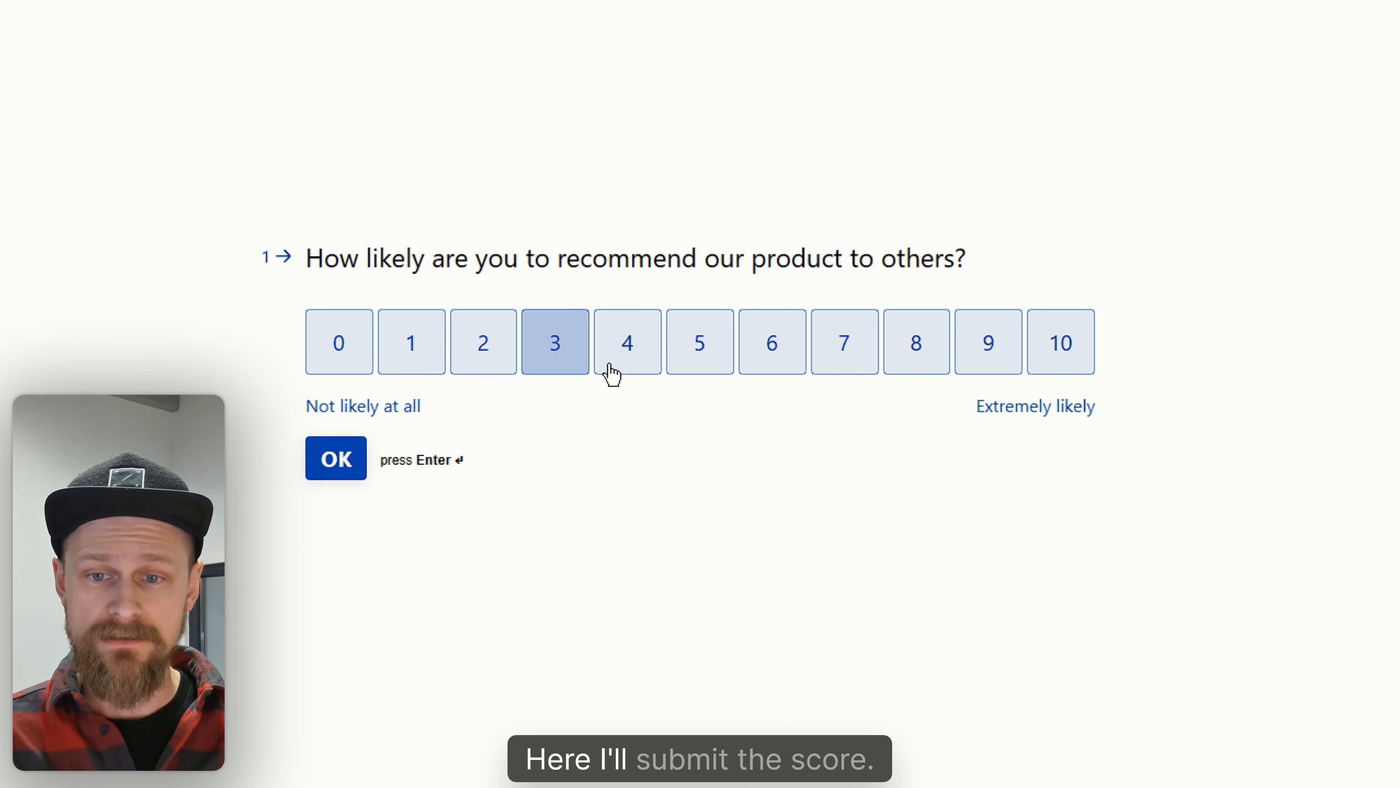
left_click(838, 342)
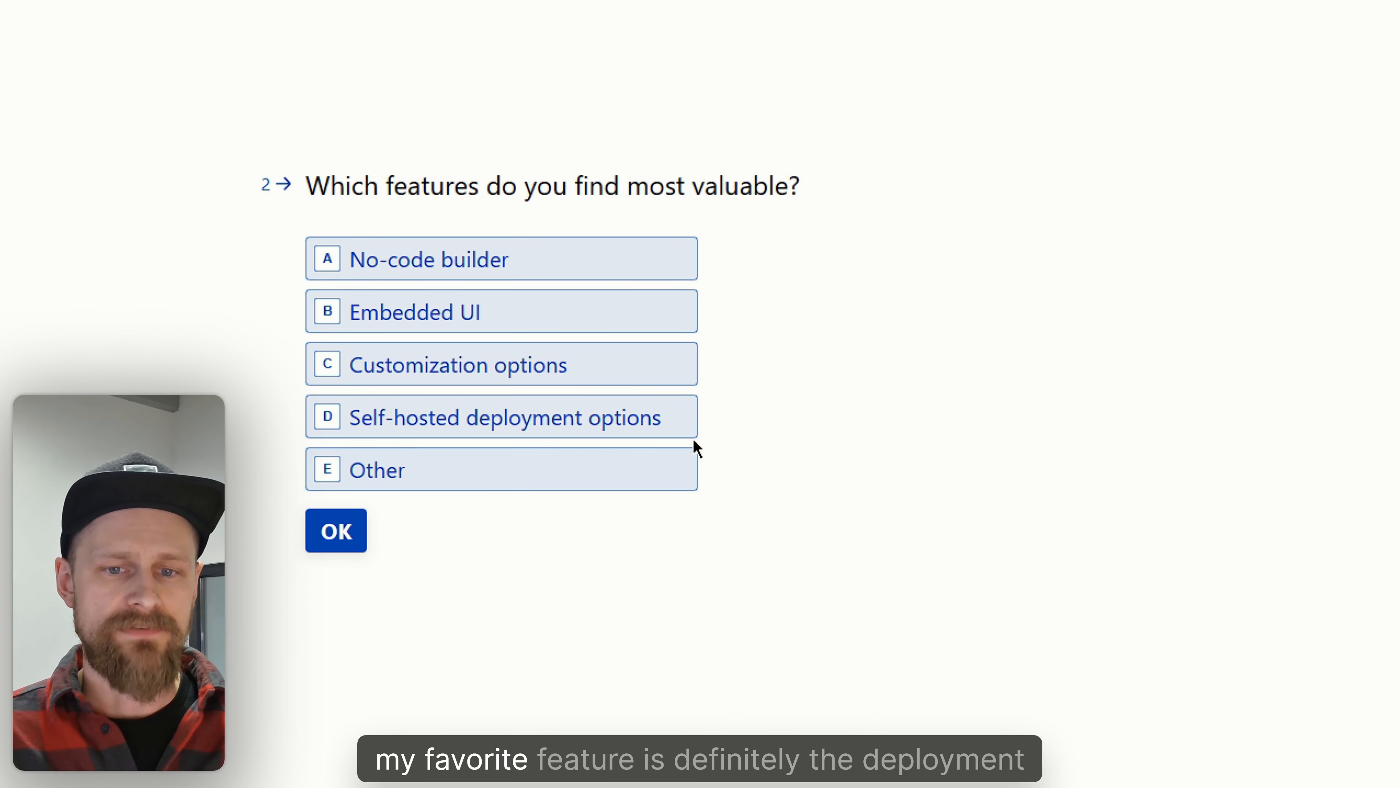
left_click(609, 433)
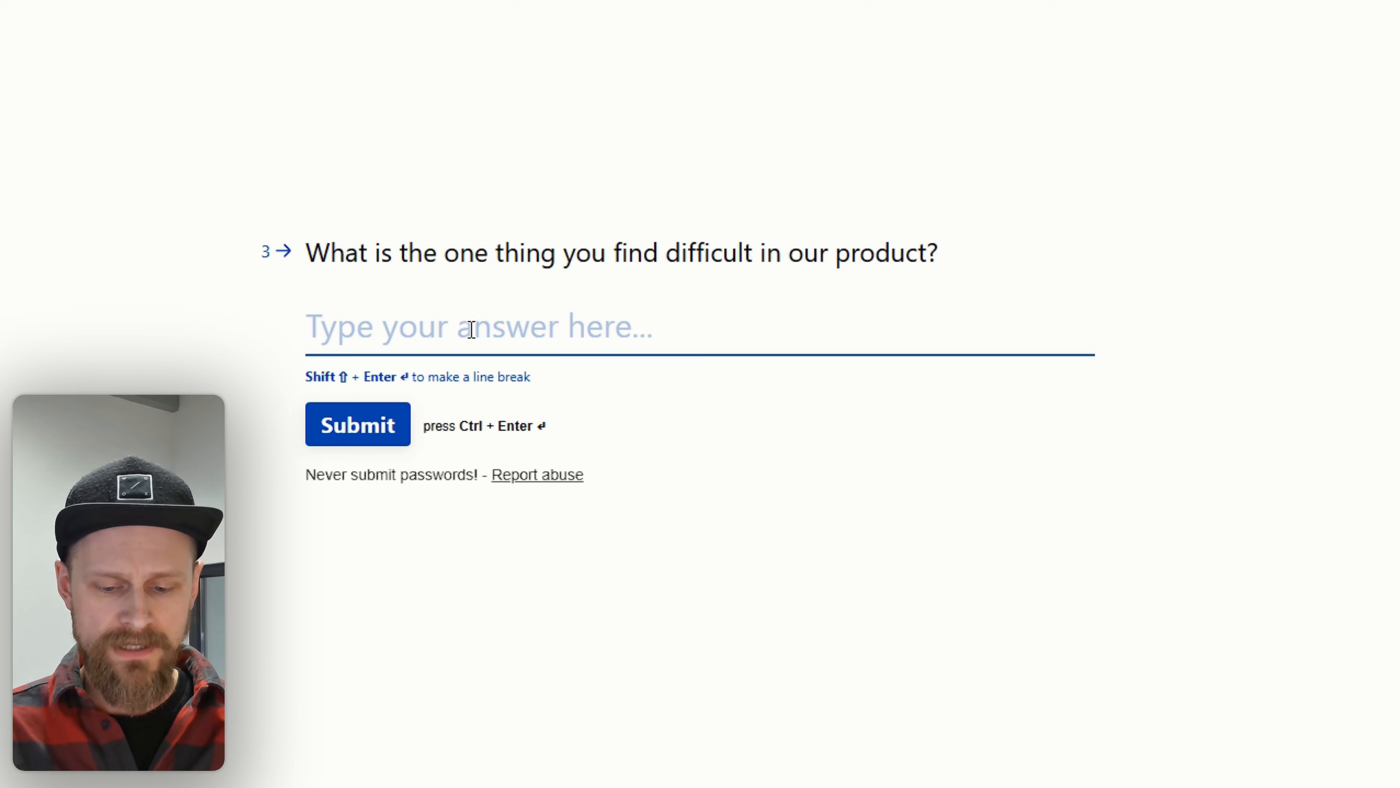
type("add more colors in the UI")
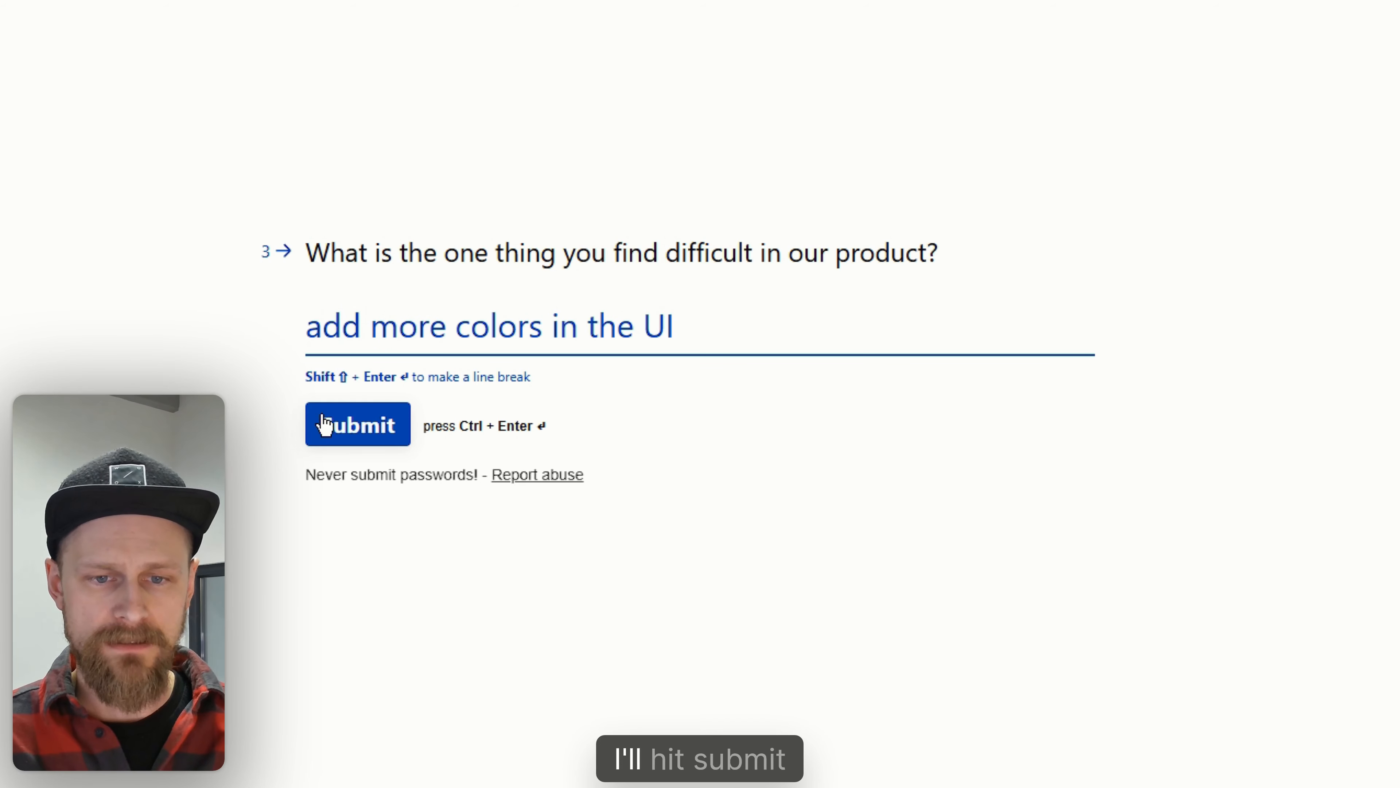
left_click(325, 421)
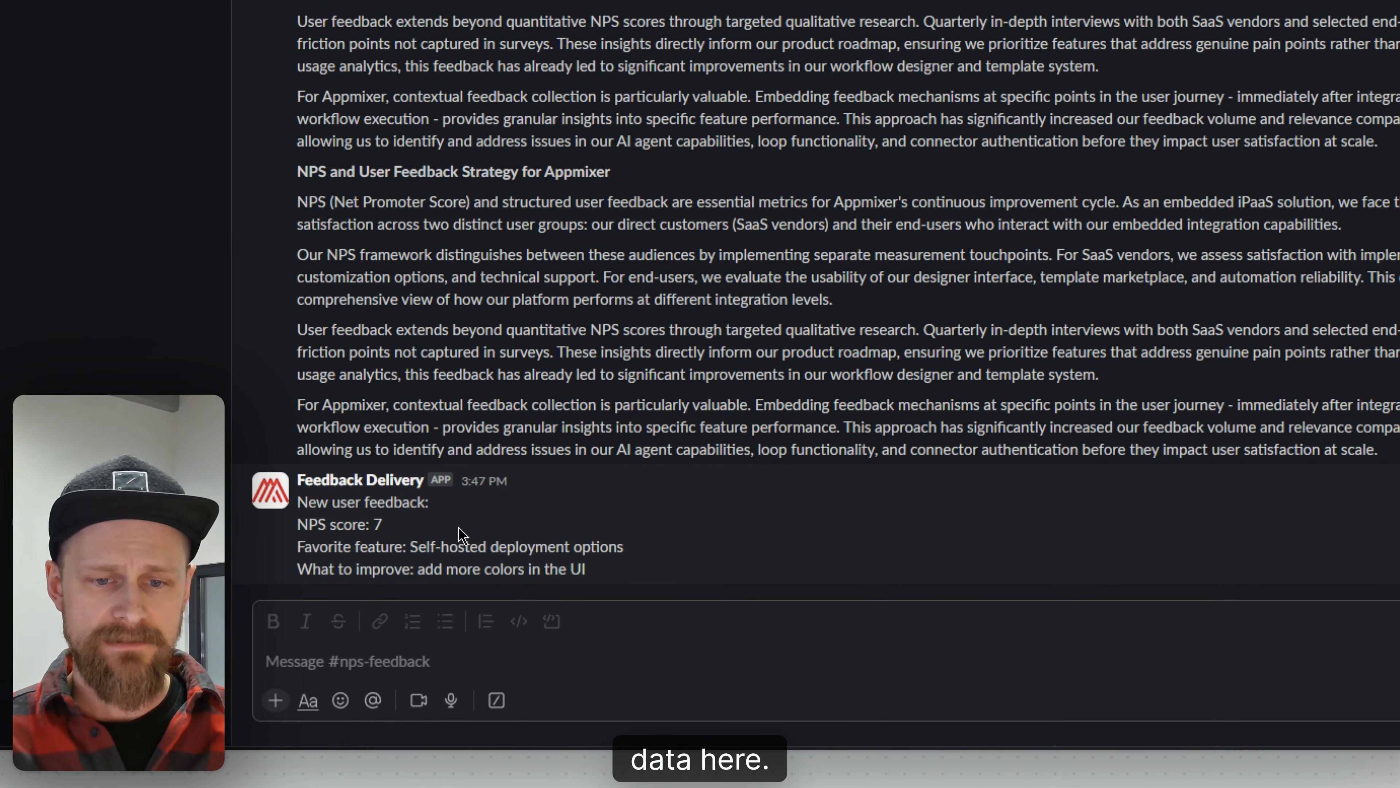
Switch to Slack and check the app details of the bot that posted the new message in the nps-feedback channel
left_click(369, 484)
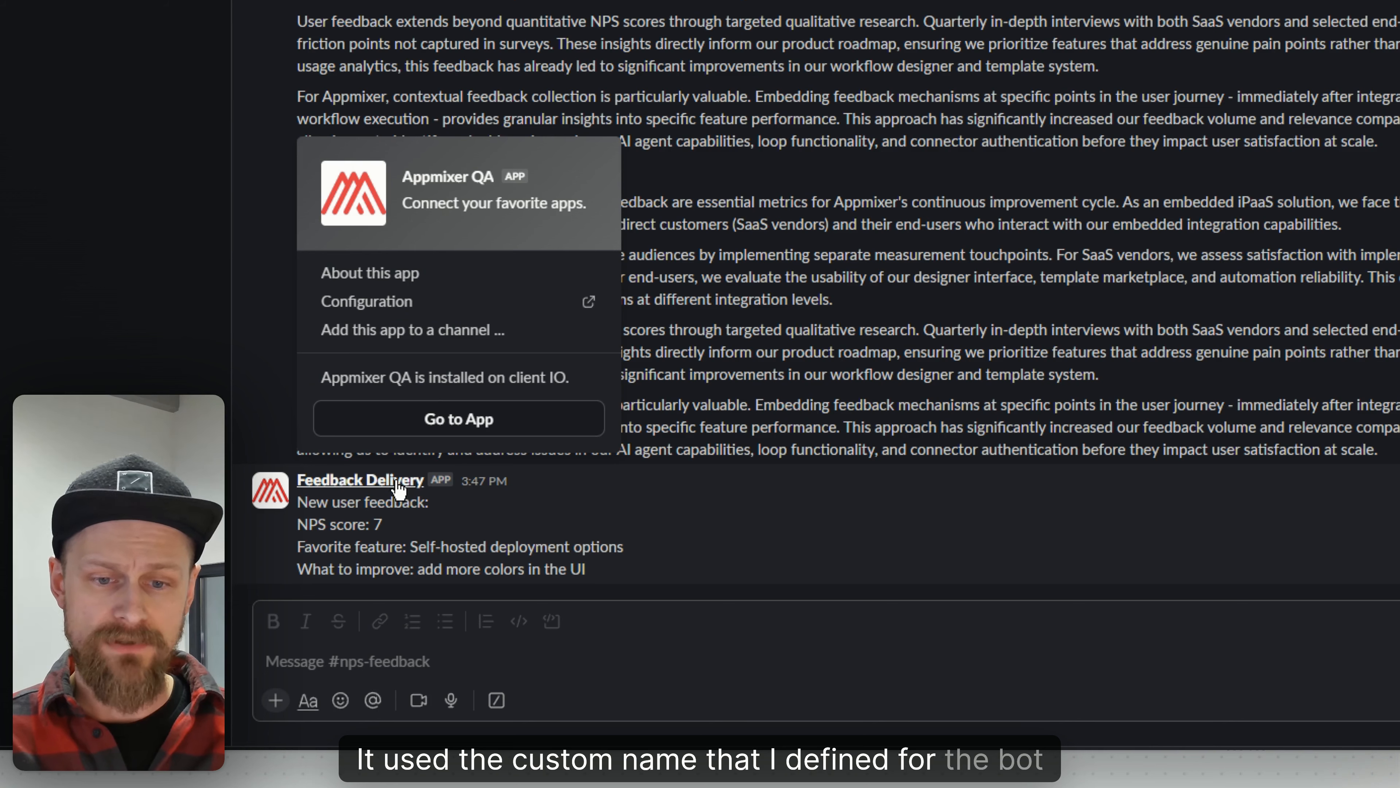
left_click(438, 516)
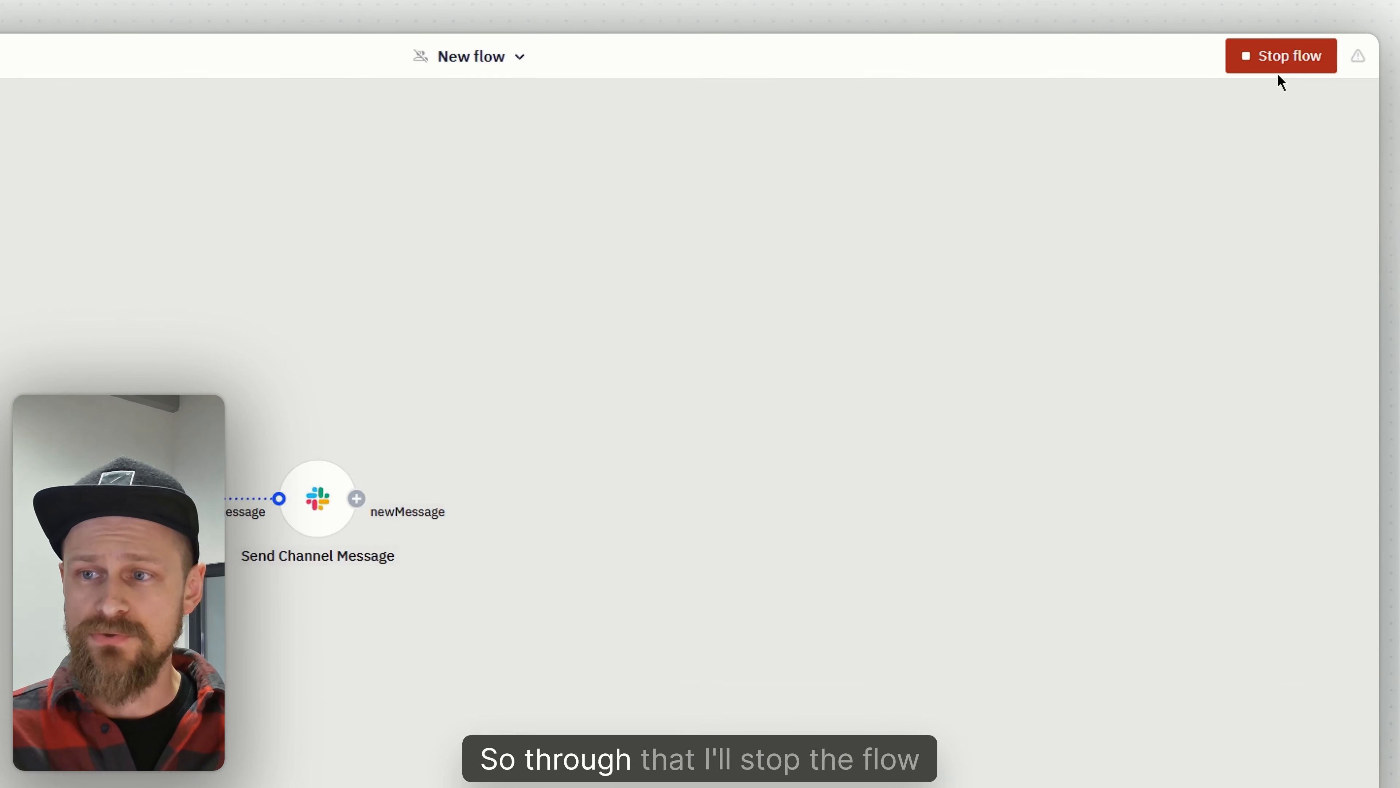
Back in Appmixer, stop the flow and move the Send Channel Message step higher than the New Entry step
left_click(1283, 62)
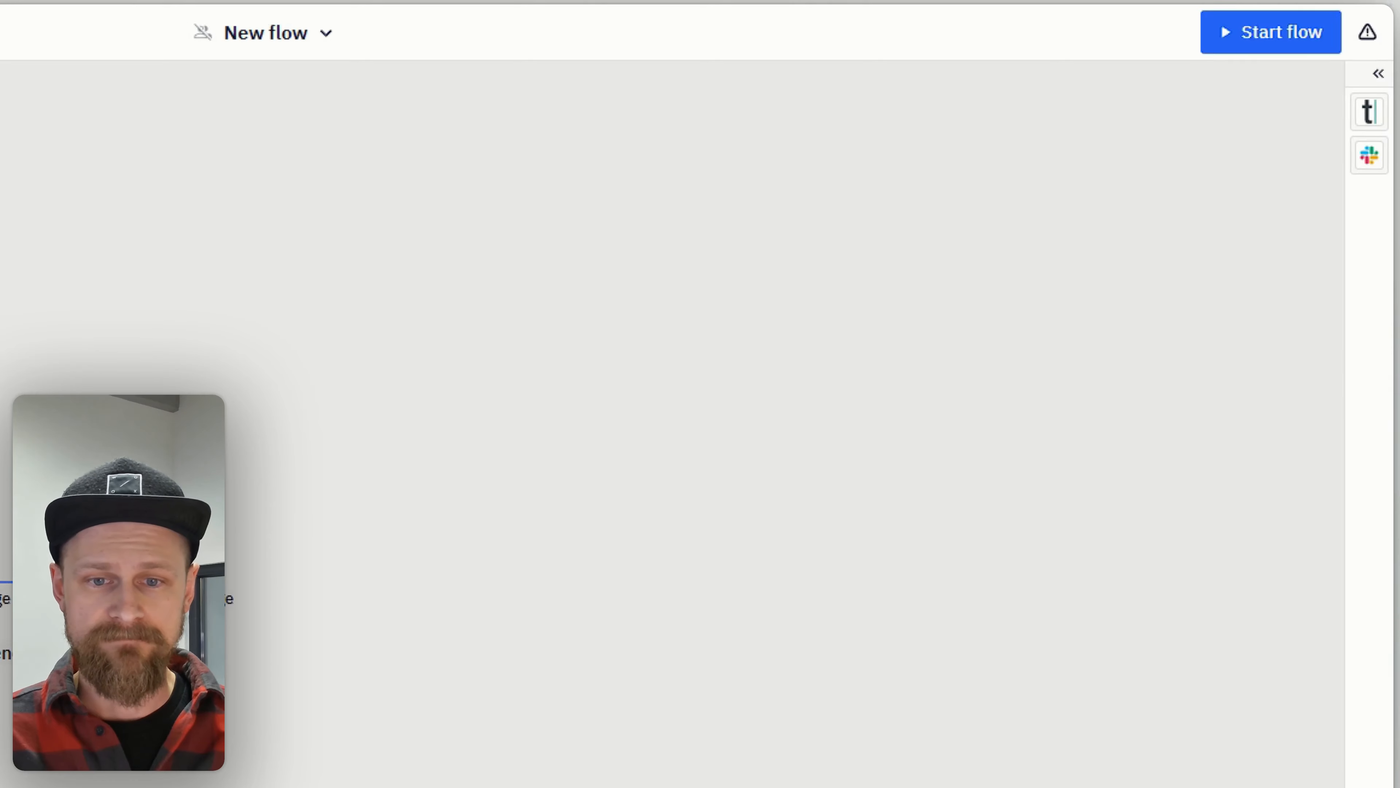
left_click_drag(212, 566, 402, 427)
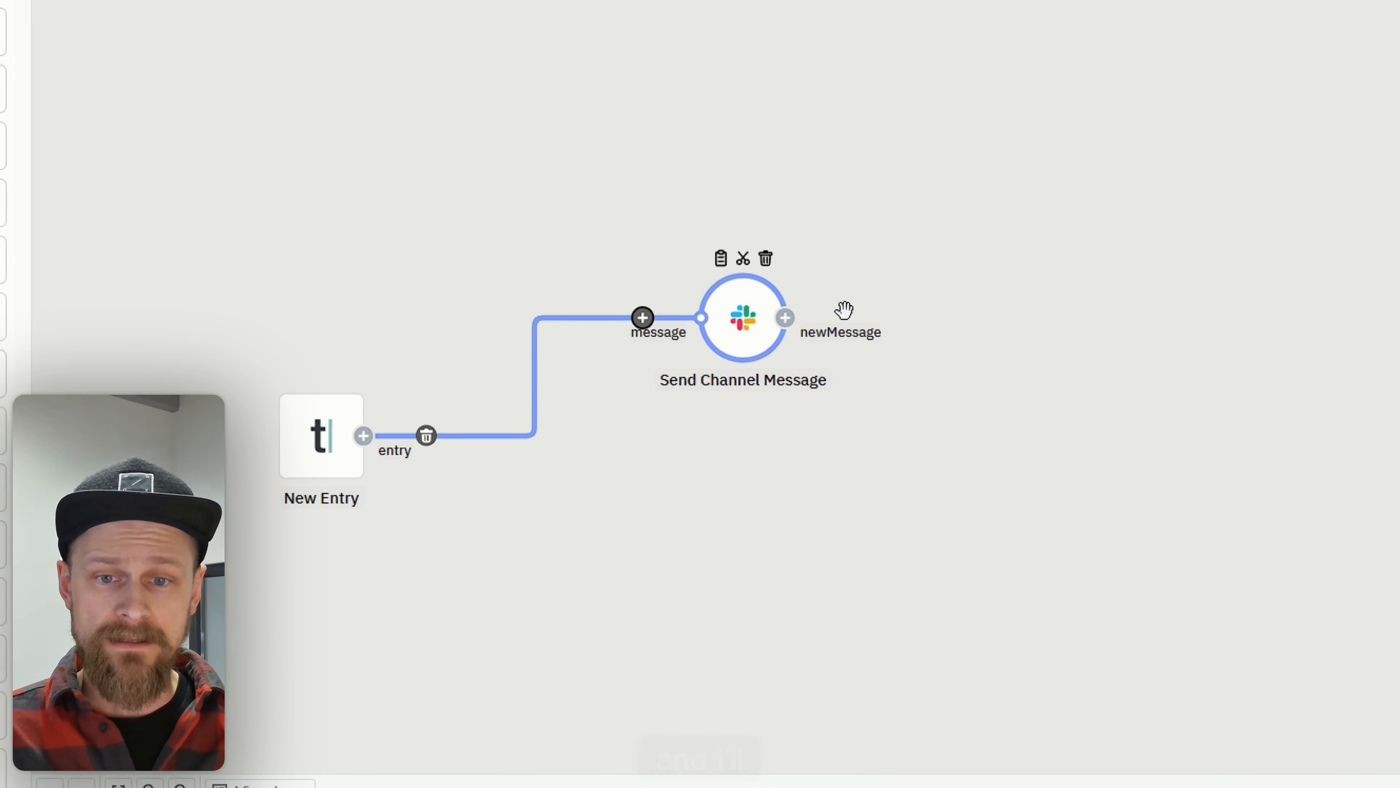
left_click_drag(656, 491, 885, 443)
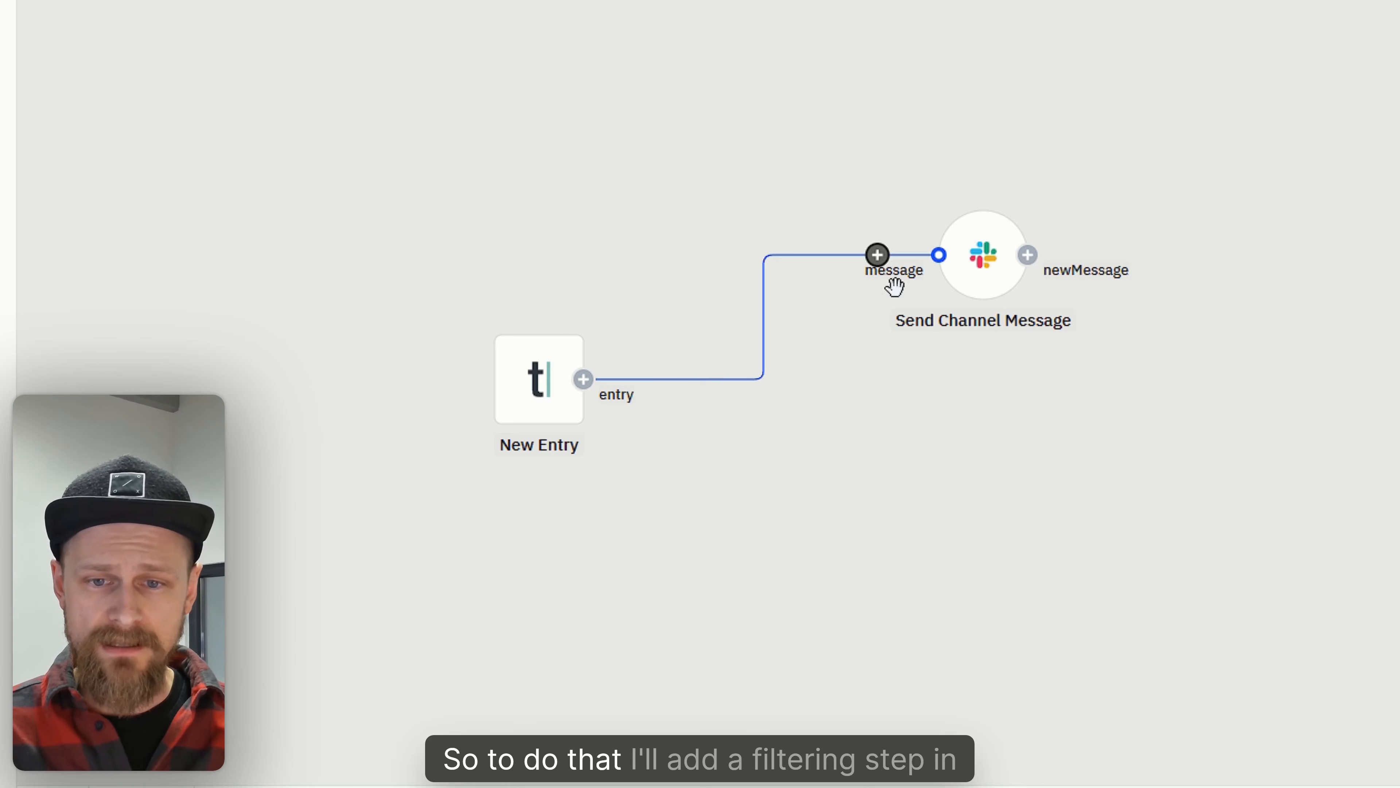
Insert a Condition step from Controls between New Entry and Send Channel Message
left_click(875, 255)
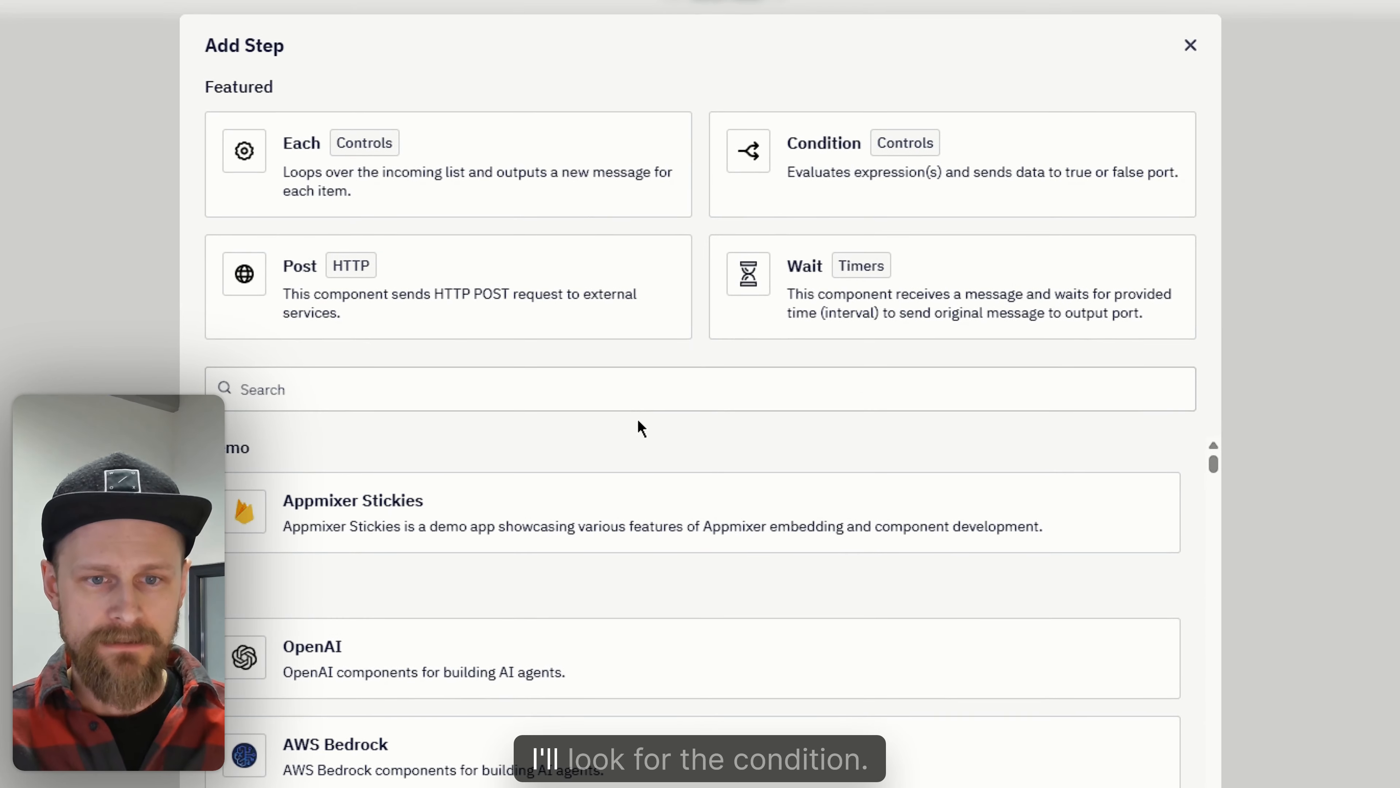
type("condi")
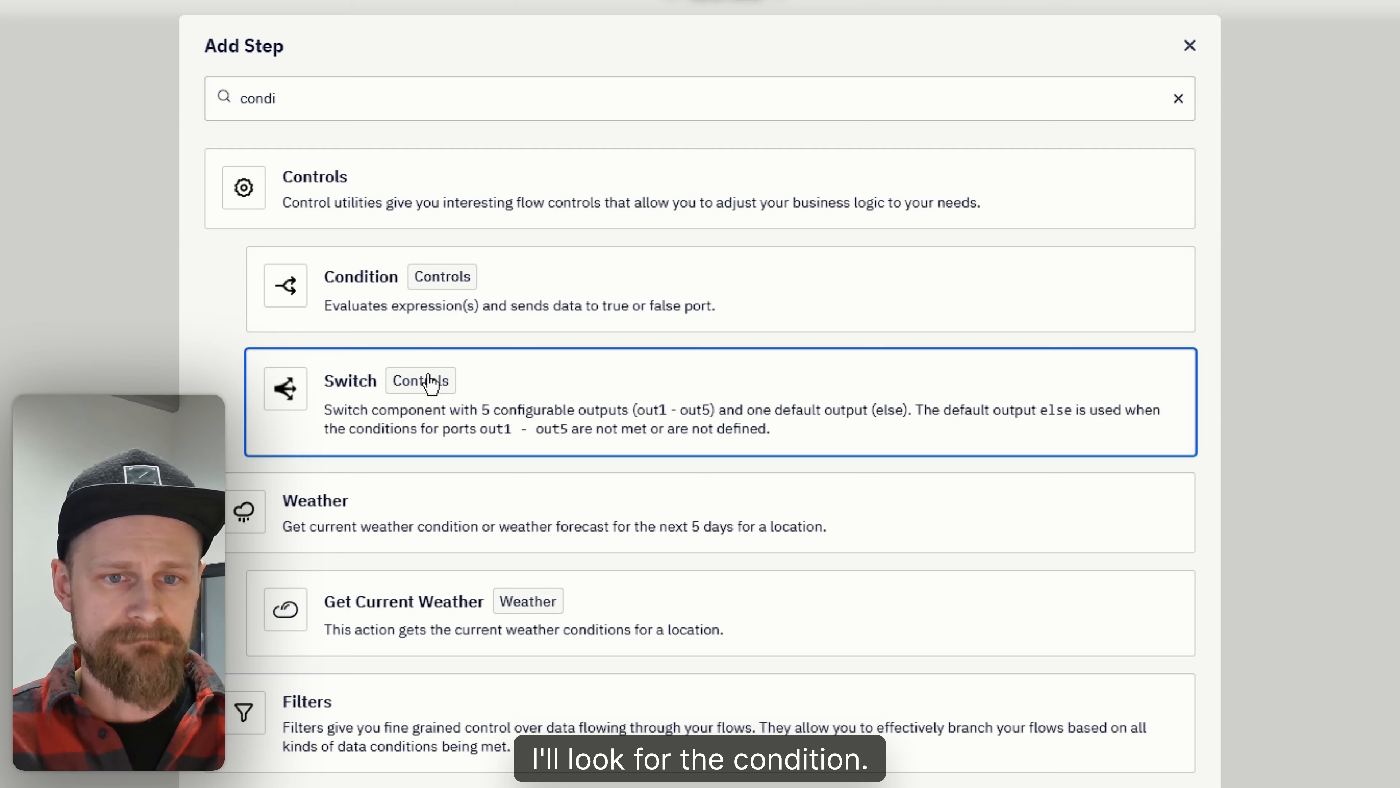
left_click(575, 309)
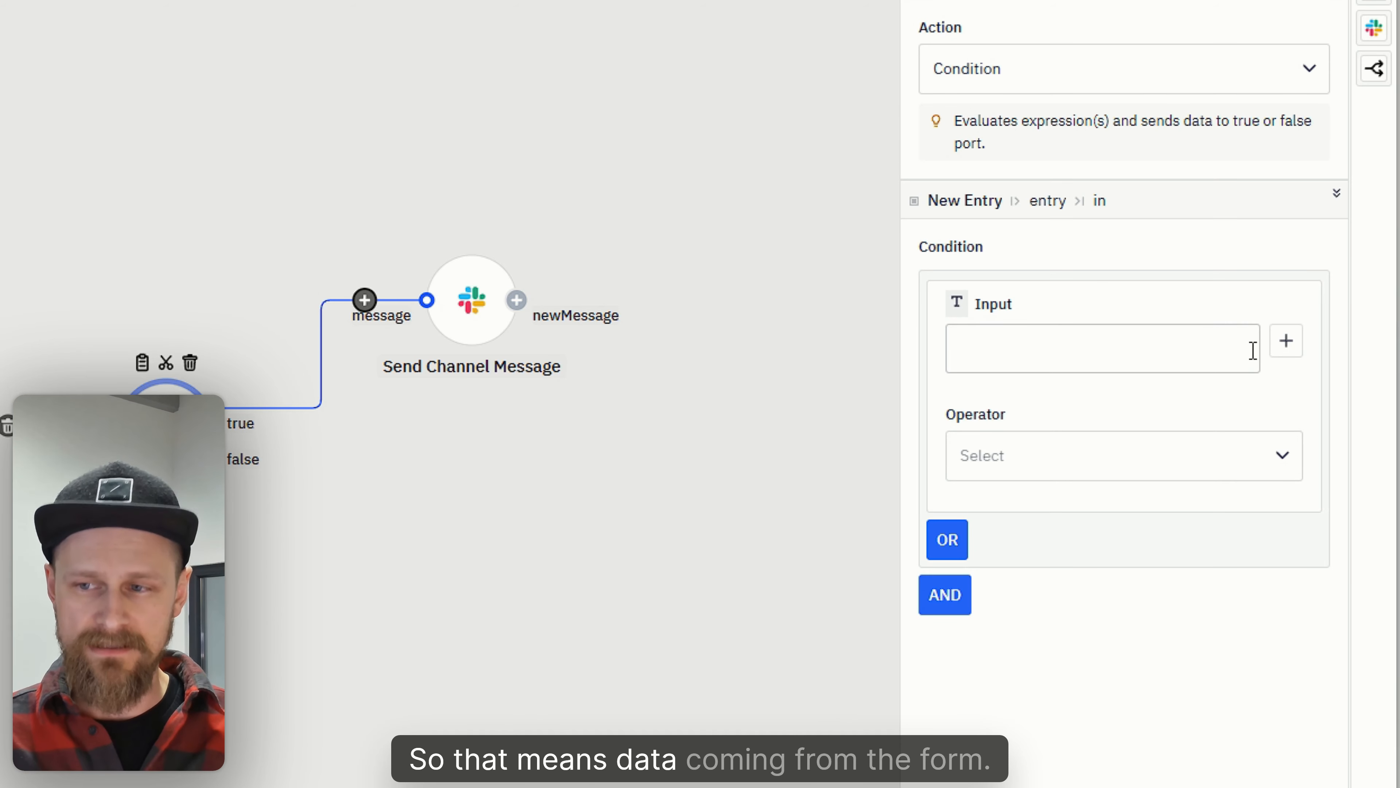
Configure the condition so the "How likely are you to recommend our product to others?" variable is >= 6
left_click(1283, 353)
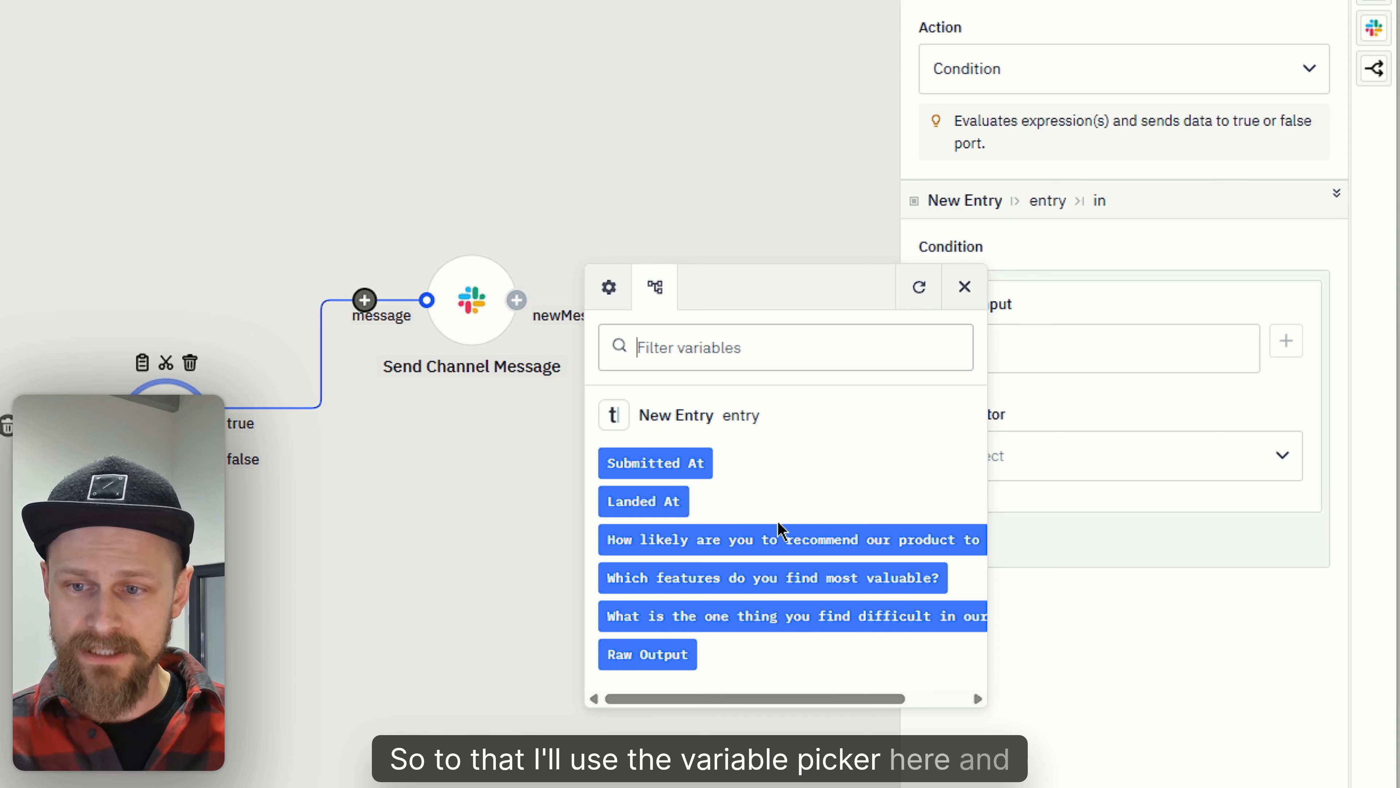
left_click(827, 546)
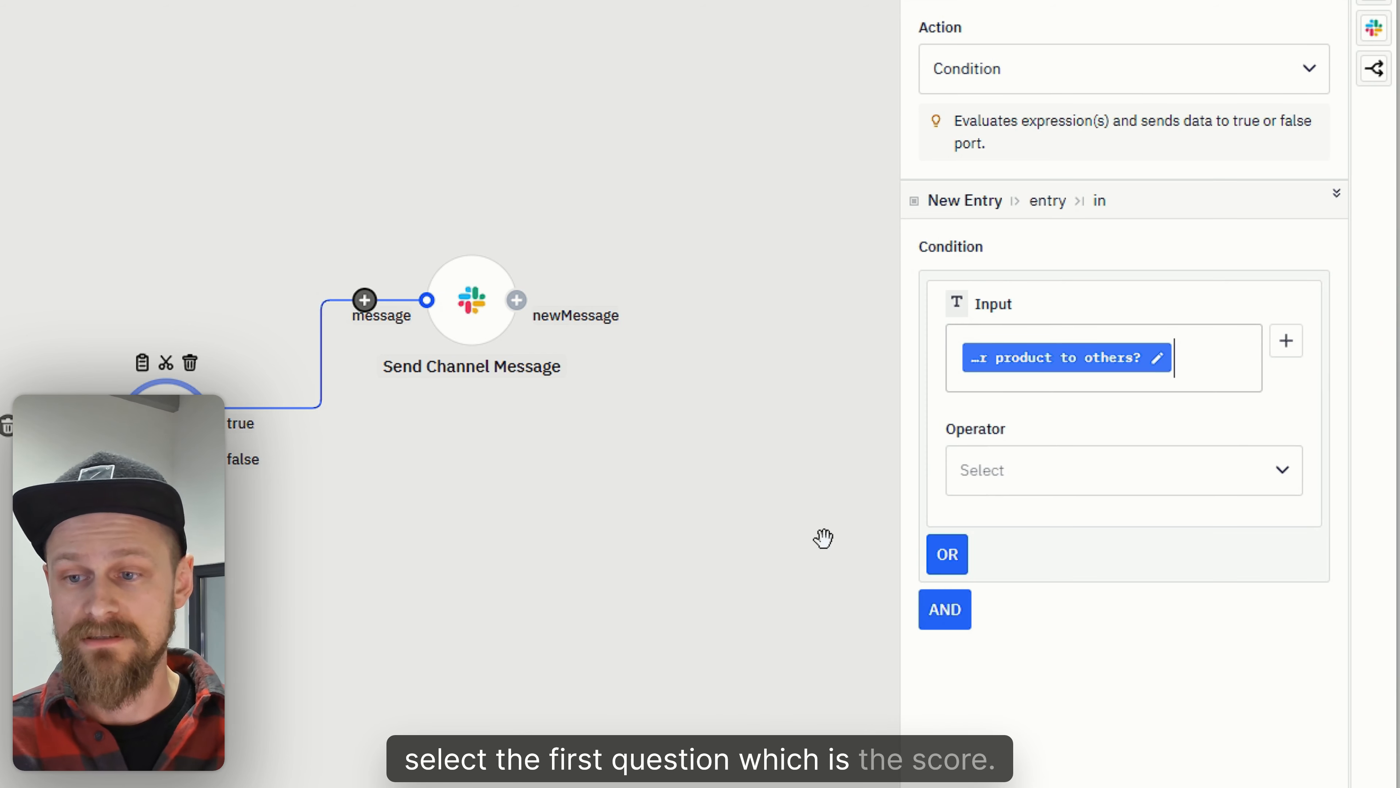
left_click(1087, 486)
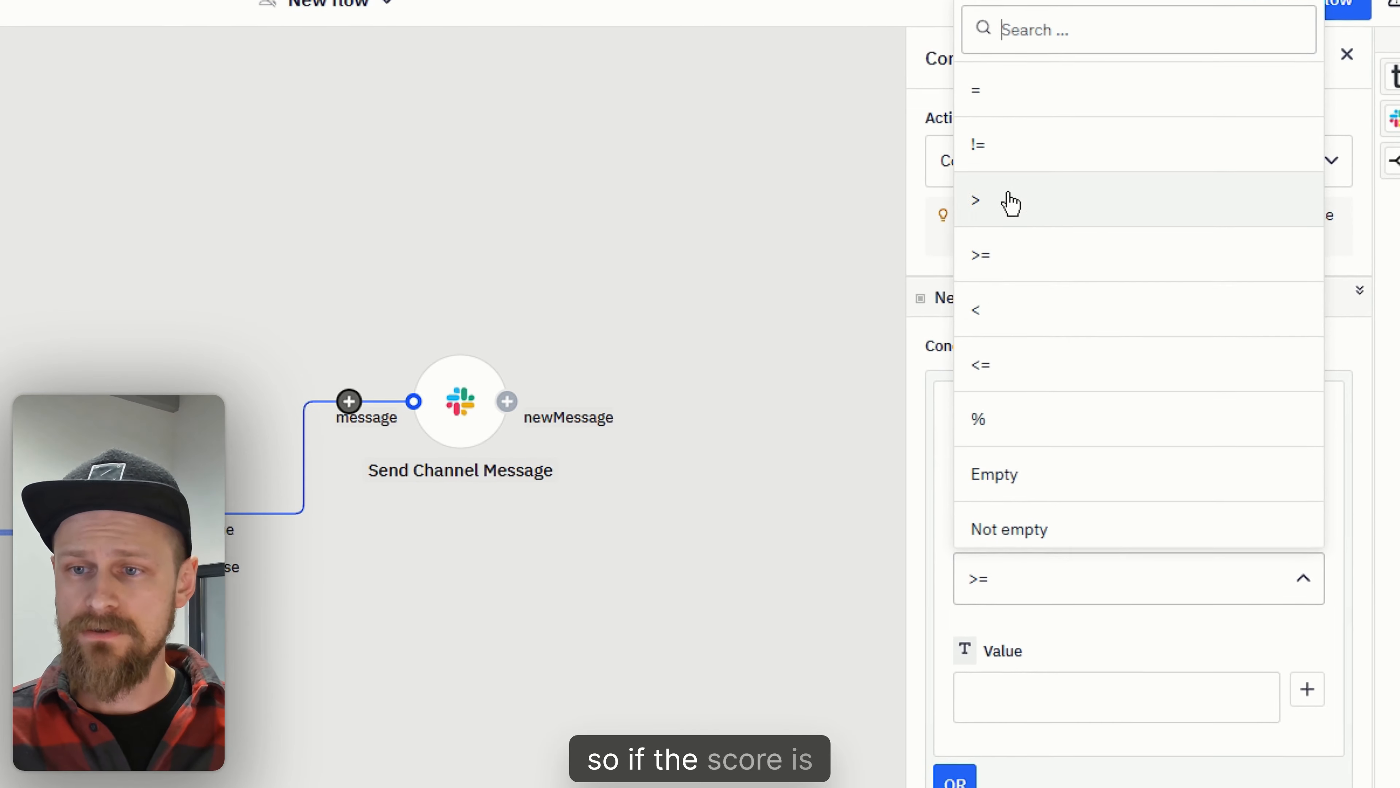
left_click(1029, 275)
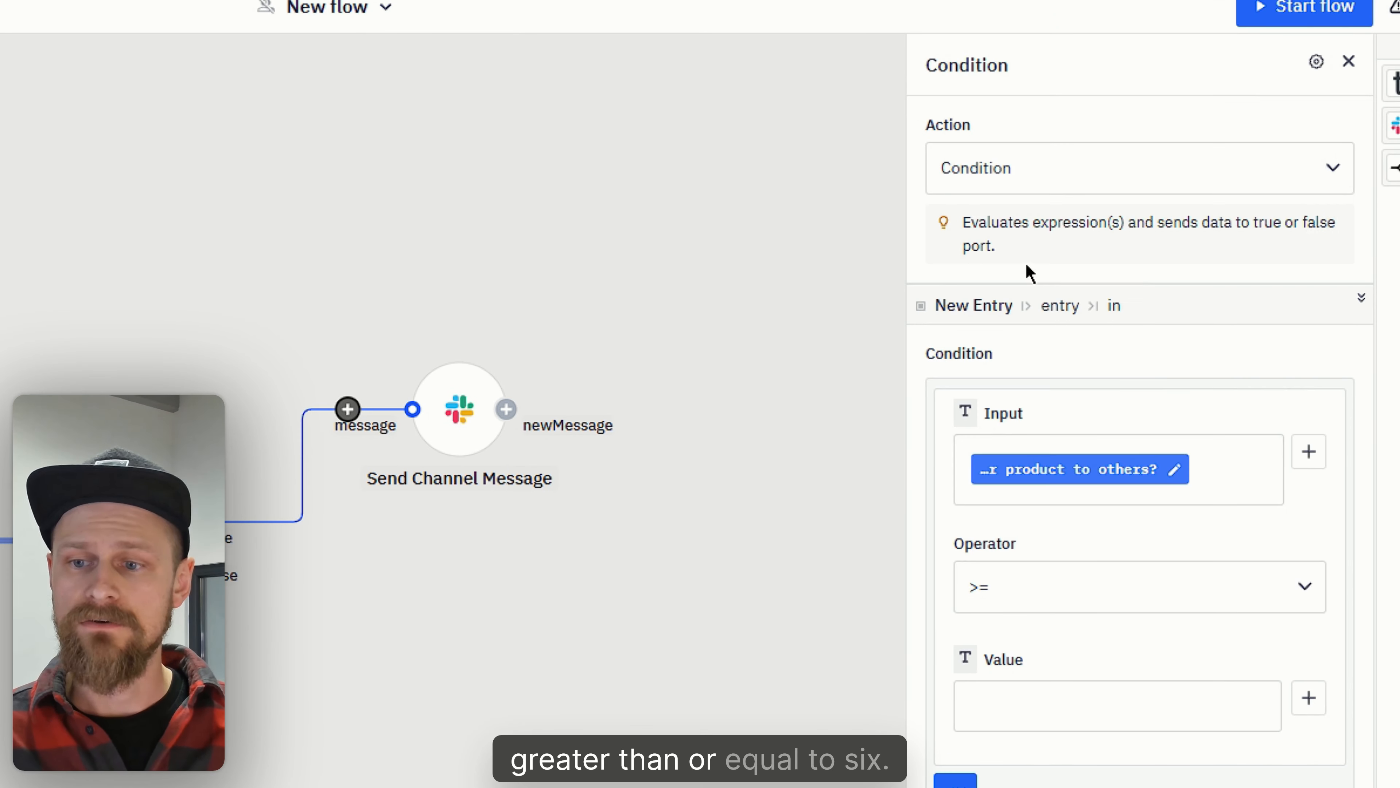
left_click(1050, 697)
type("6")
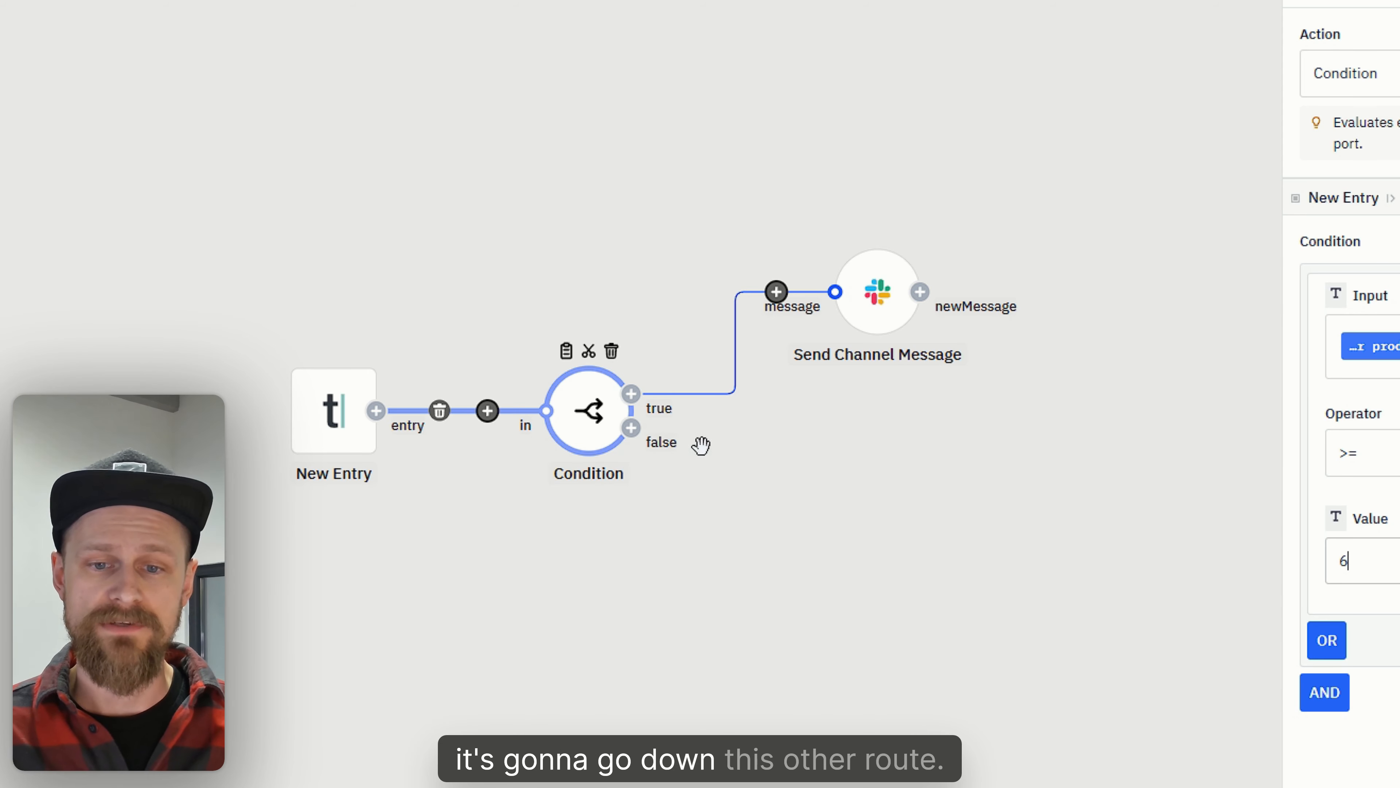
Replace the first line of the true-branch Slack message with ":large_green_circle: New positive feedback and high NPS score!"
left_click(870, 314)
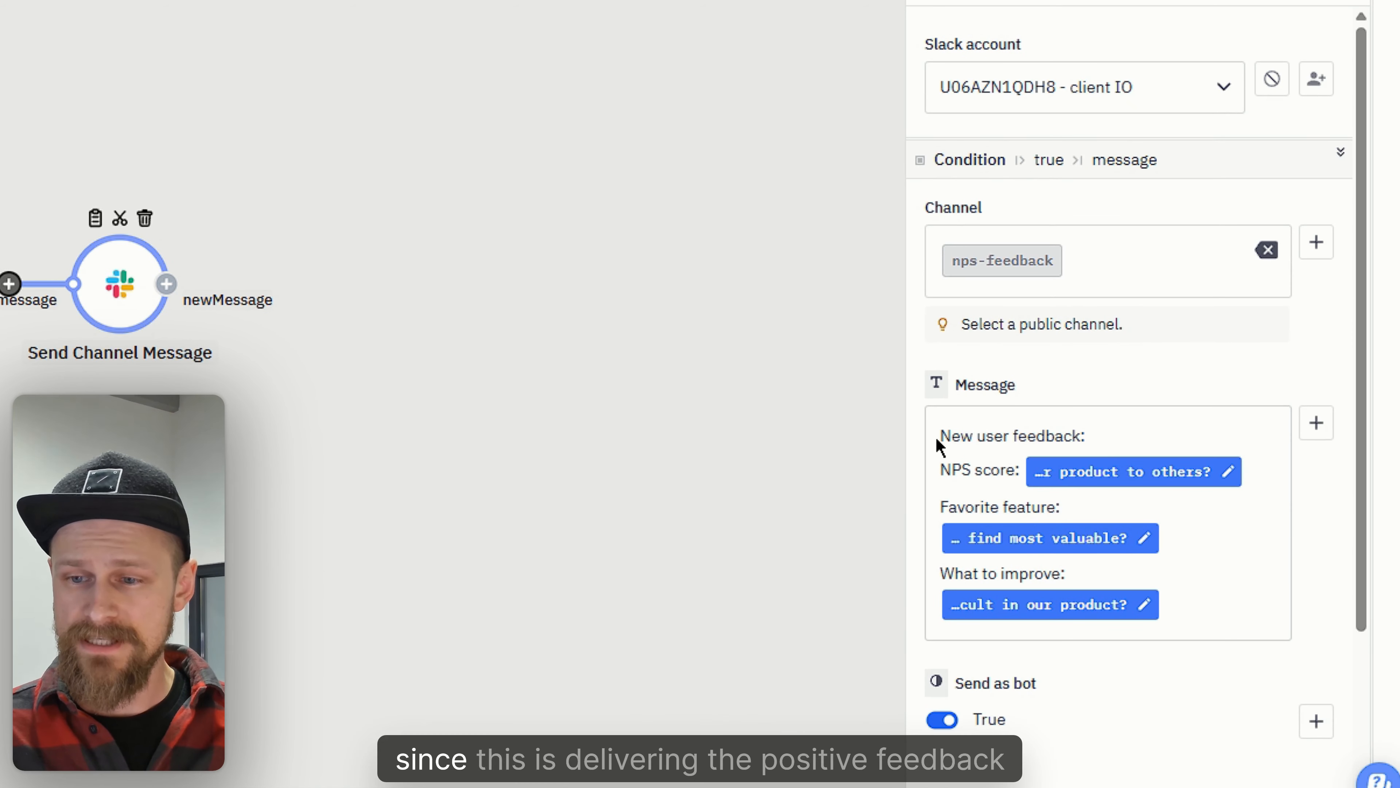
left_click_drag(939, 436, 1087, 433)
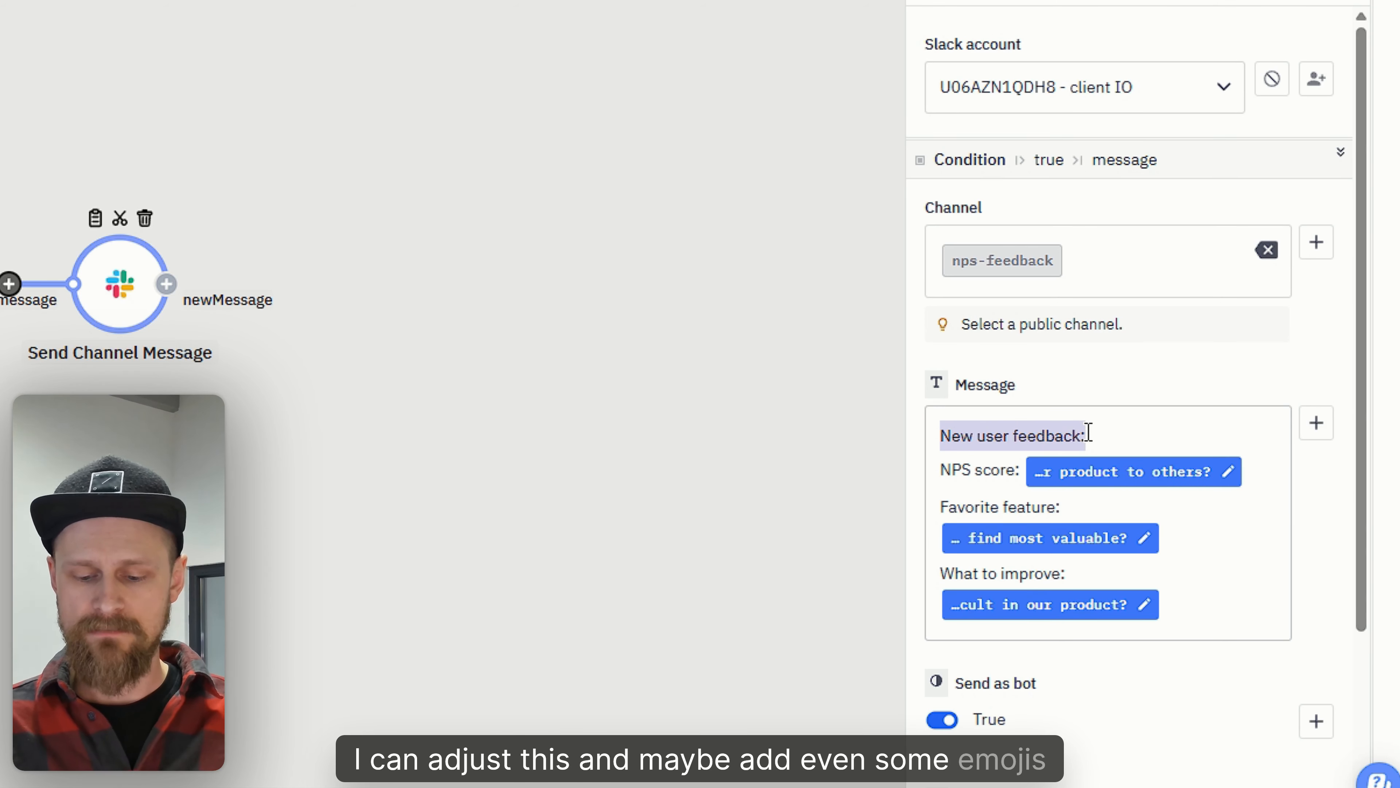
key("BackSpace")
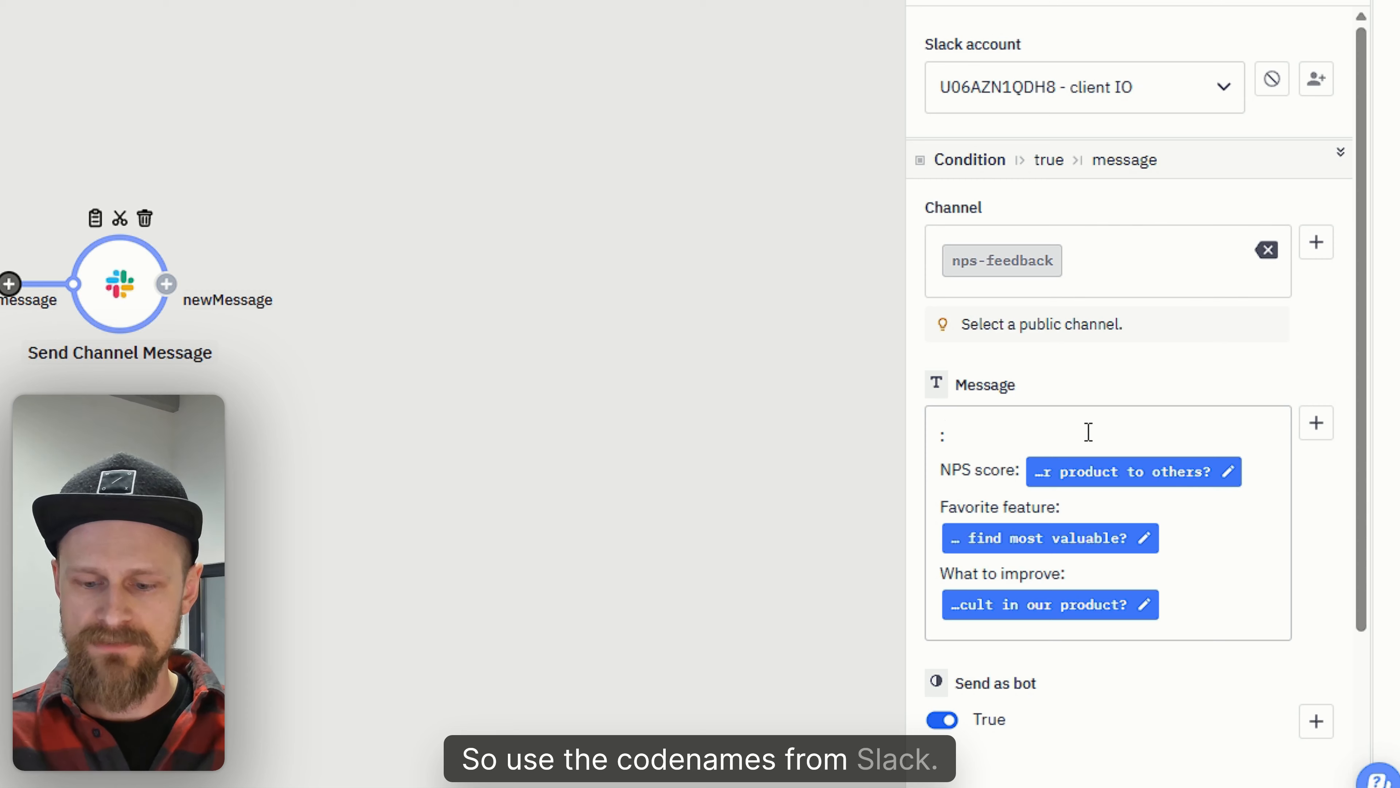
type(":large_green_circle")
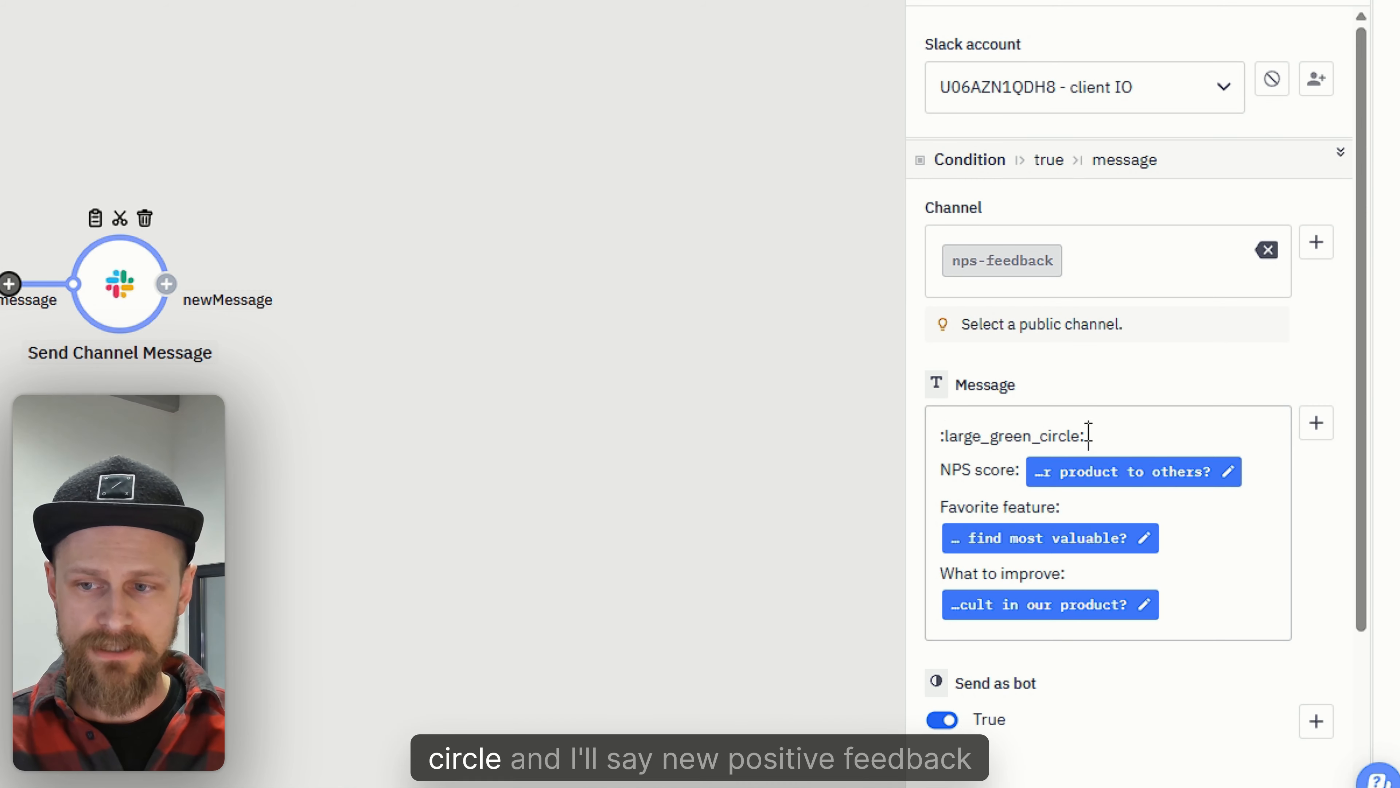
type("New pos")
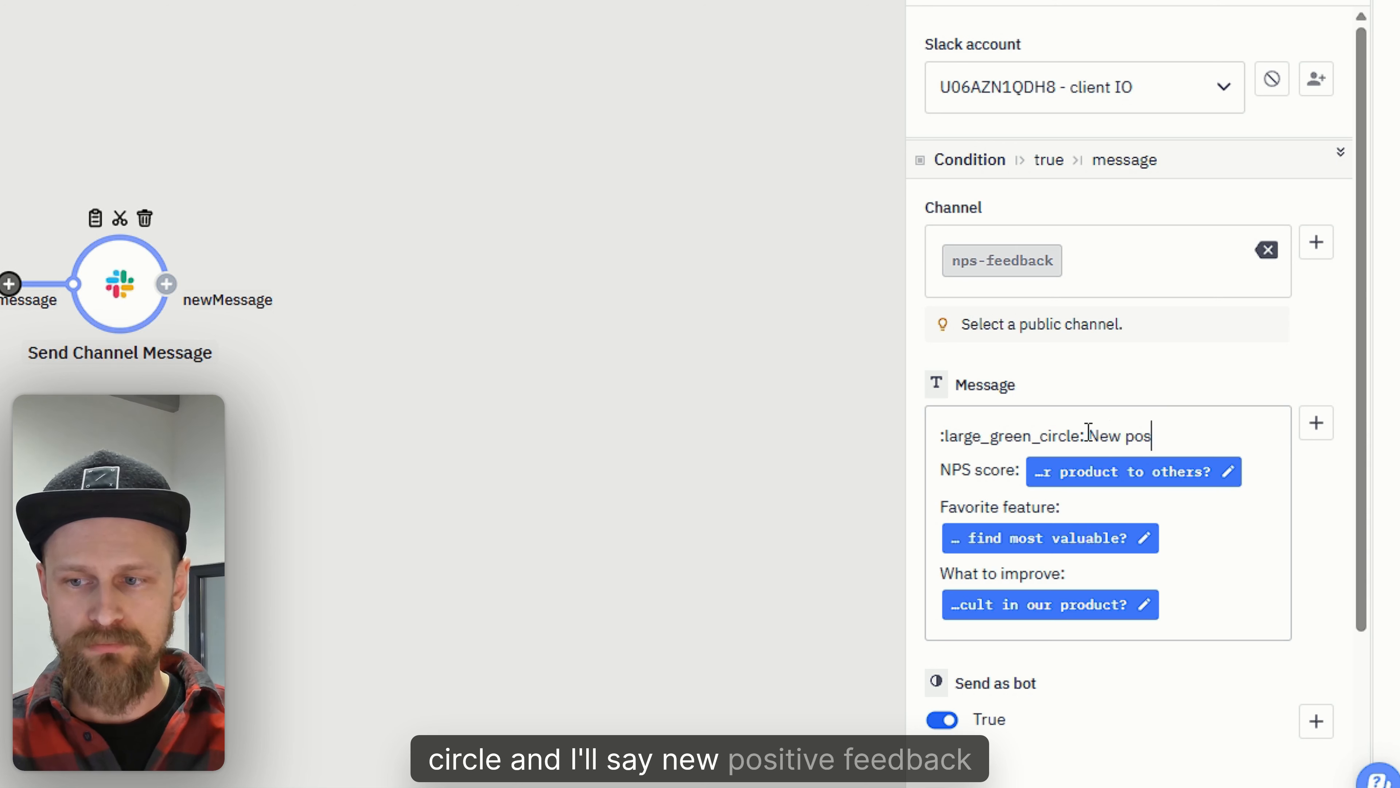
type("itive feedback")
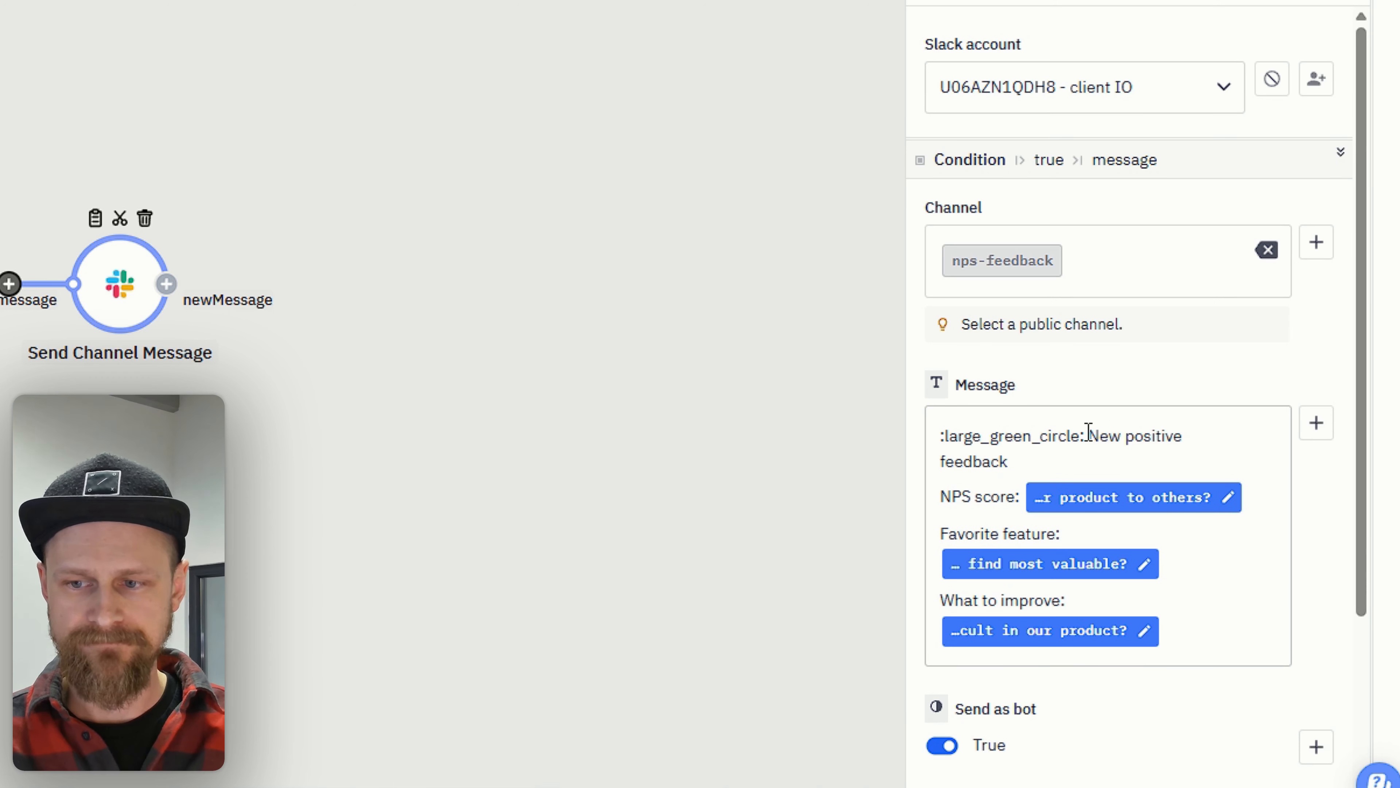
type(" and high NPS score")
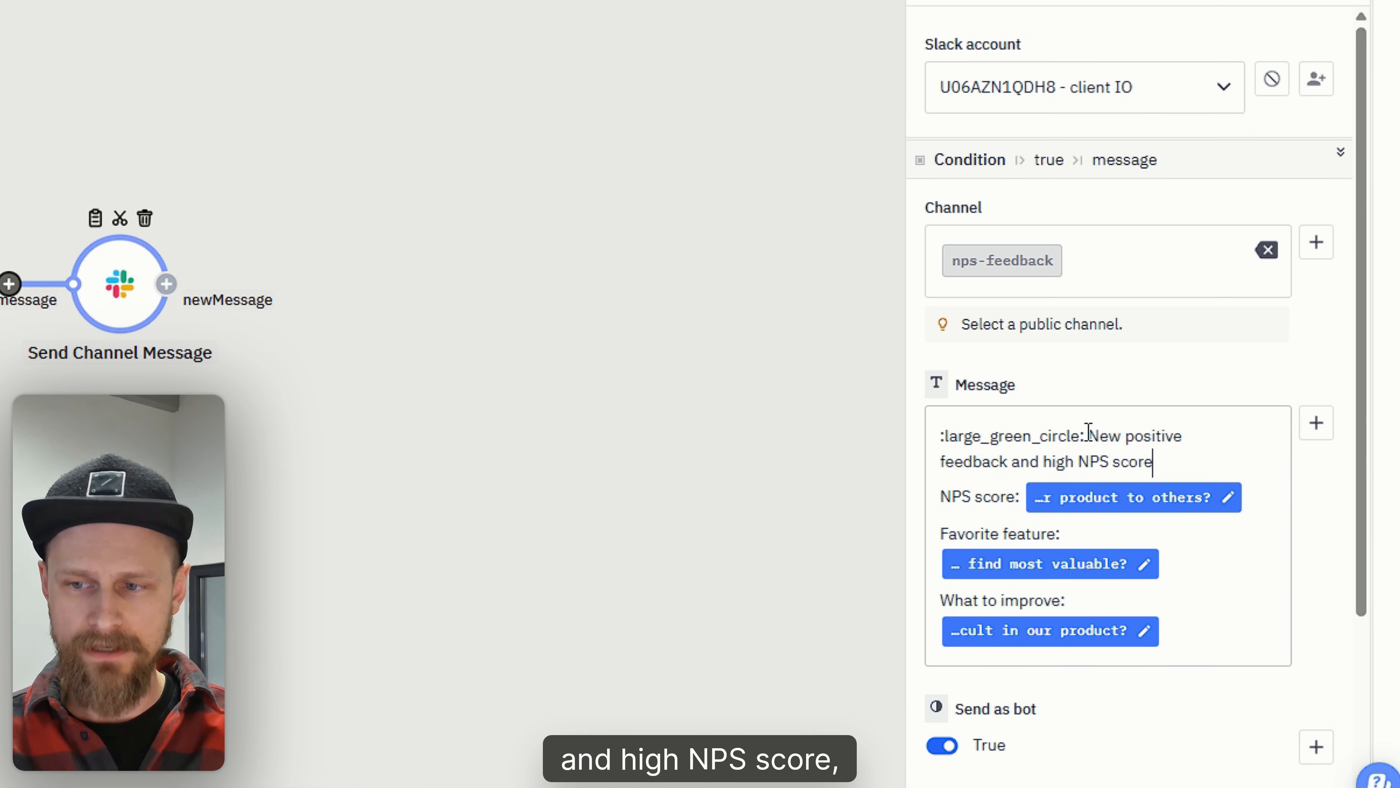
type("!")
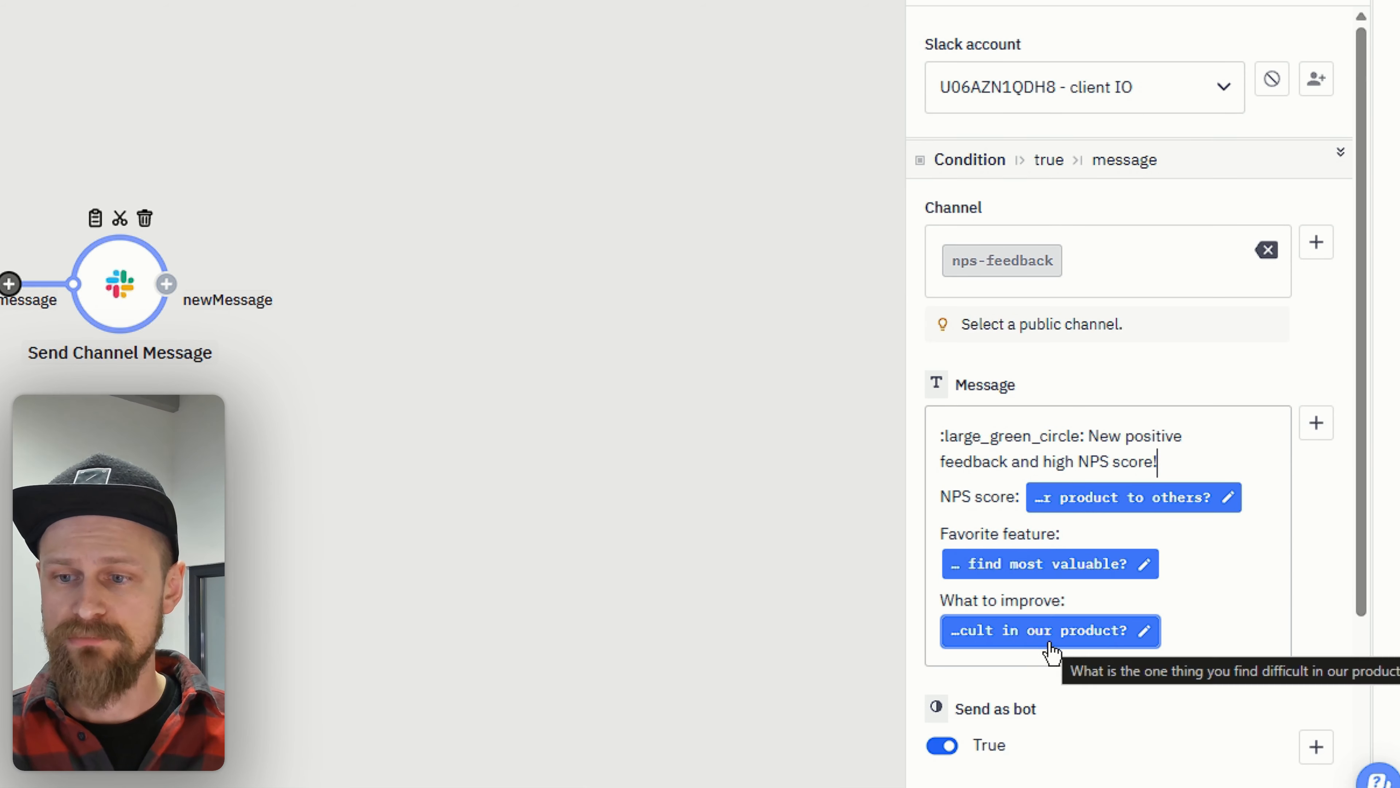
scroll(1097, 661, "down", 3)
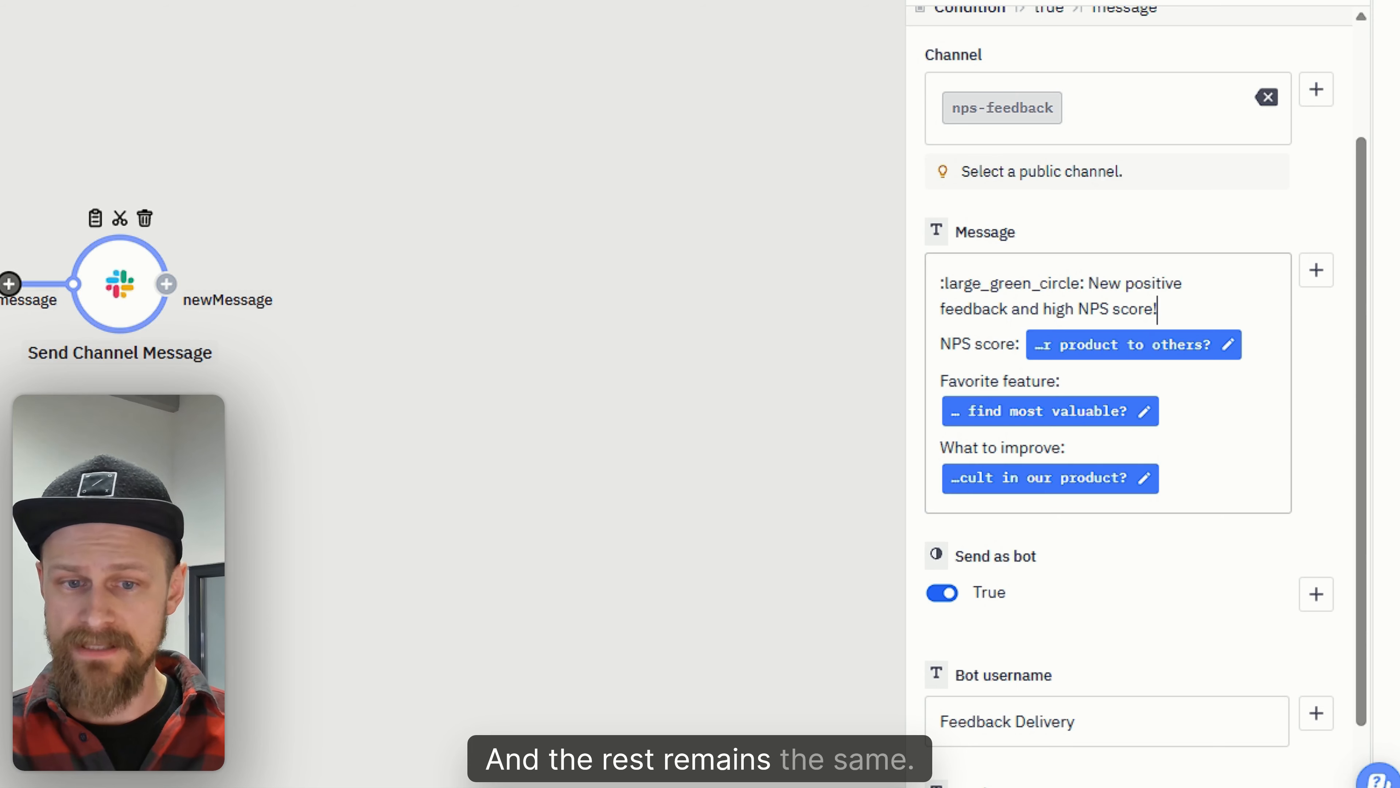
Duplicate the Send Channel Message step below the original and connect the Condition's false output to the copy
left_click_drag(190, 434, 391, 325)
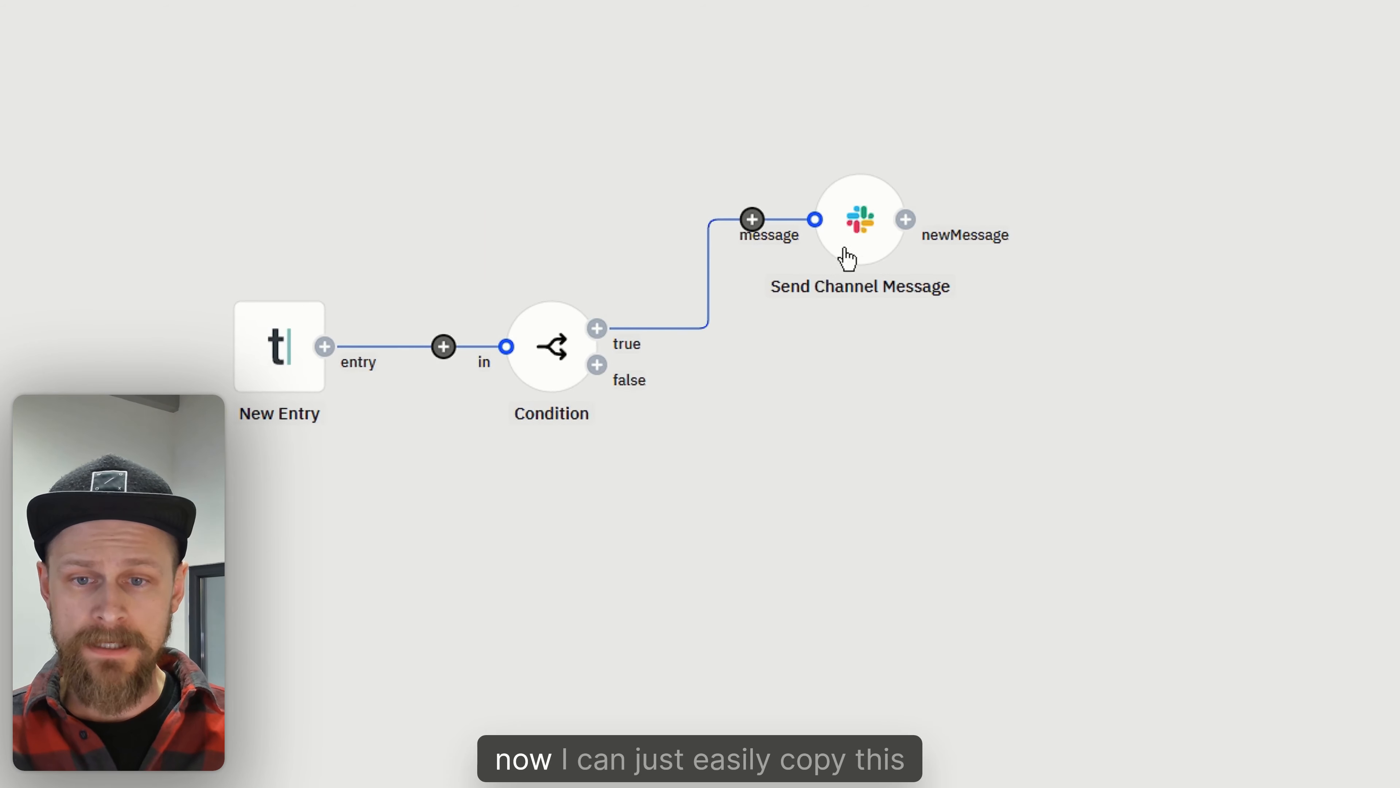
left_click(912, 201)
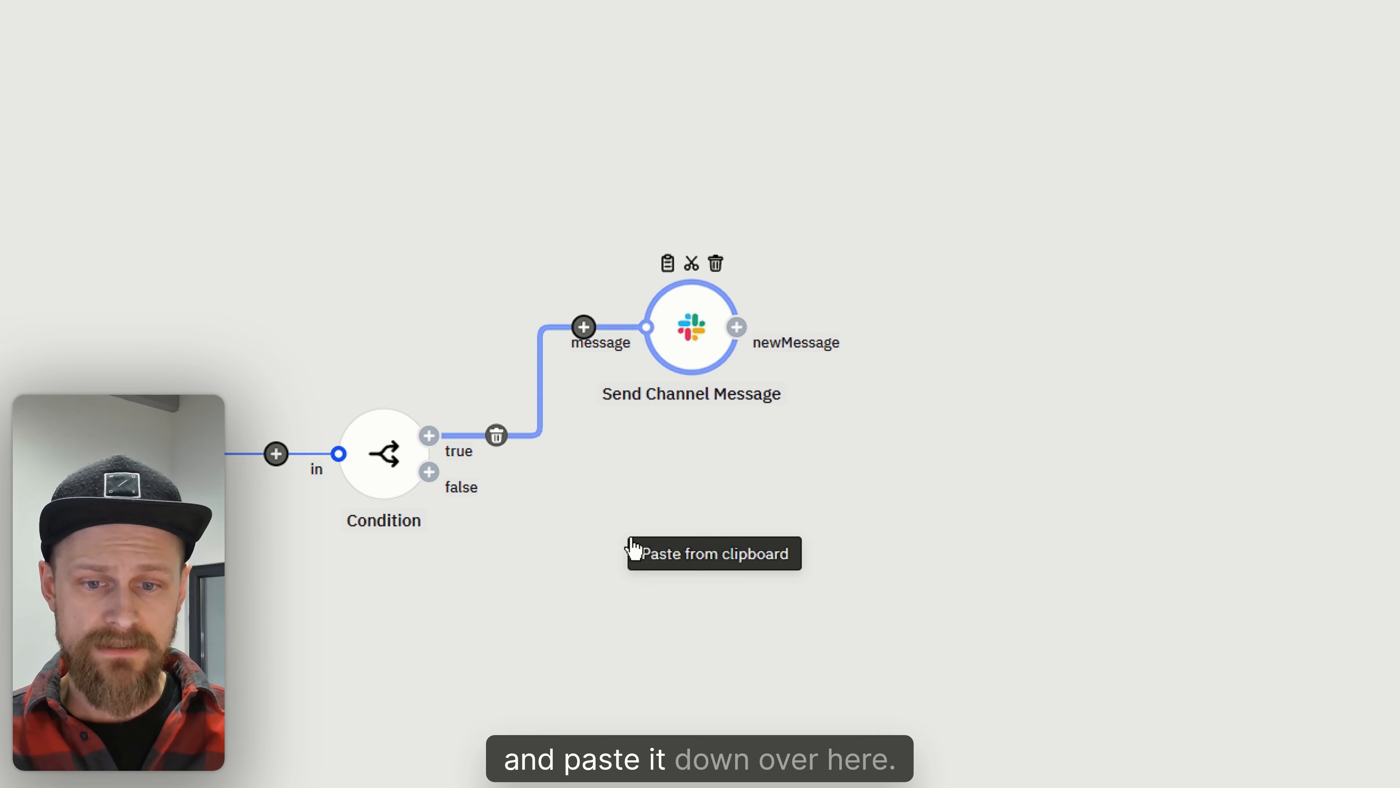
left_click(684, 563)
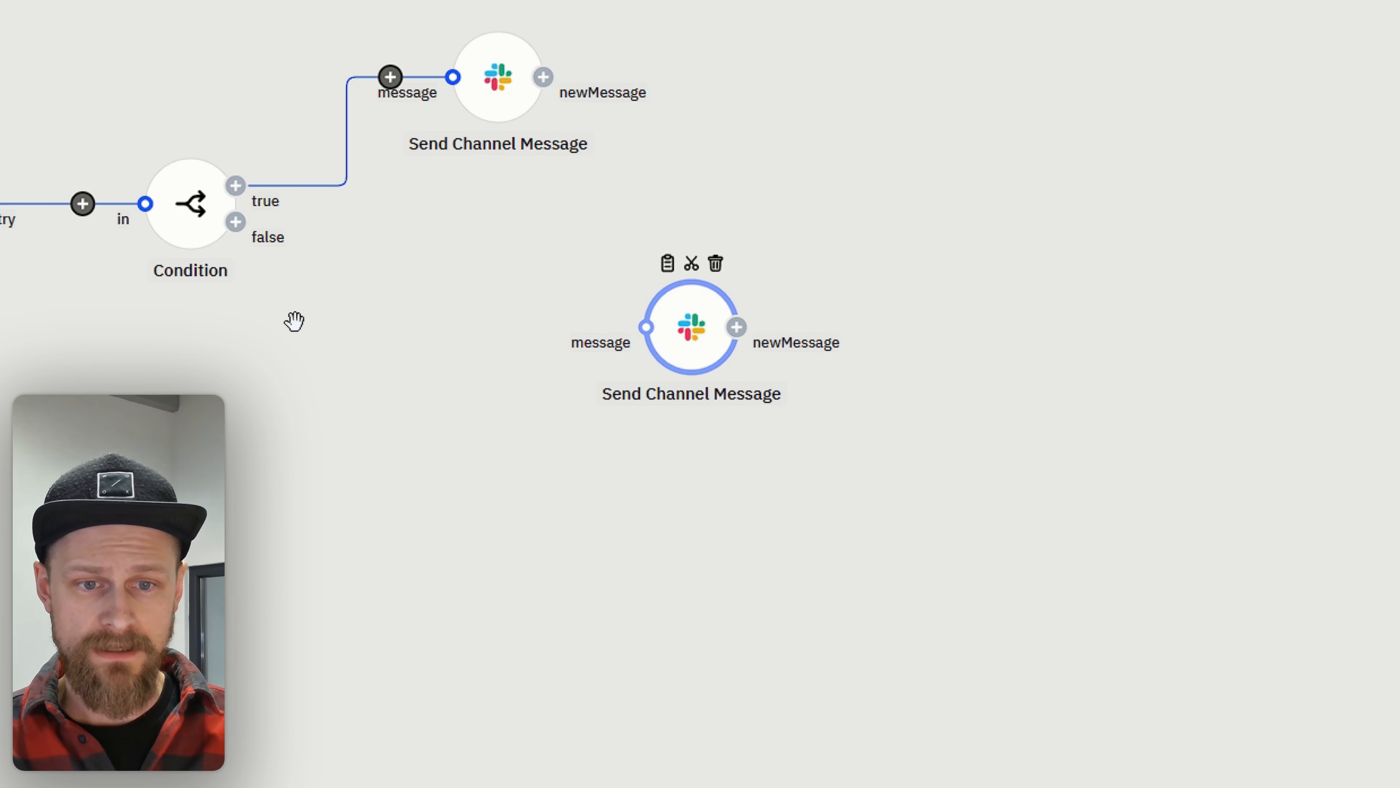
left_click(296, 321)
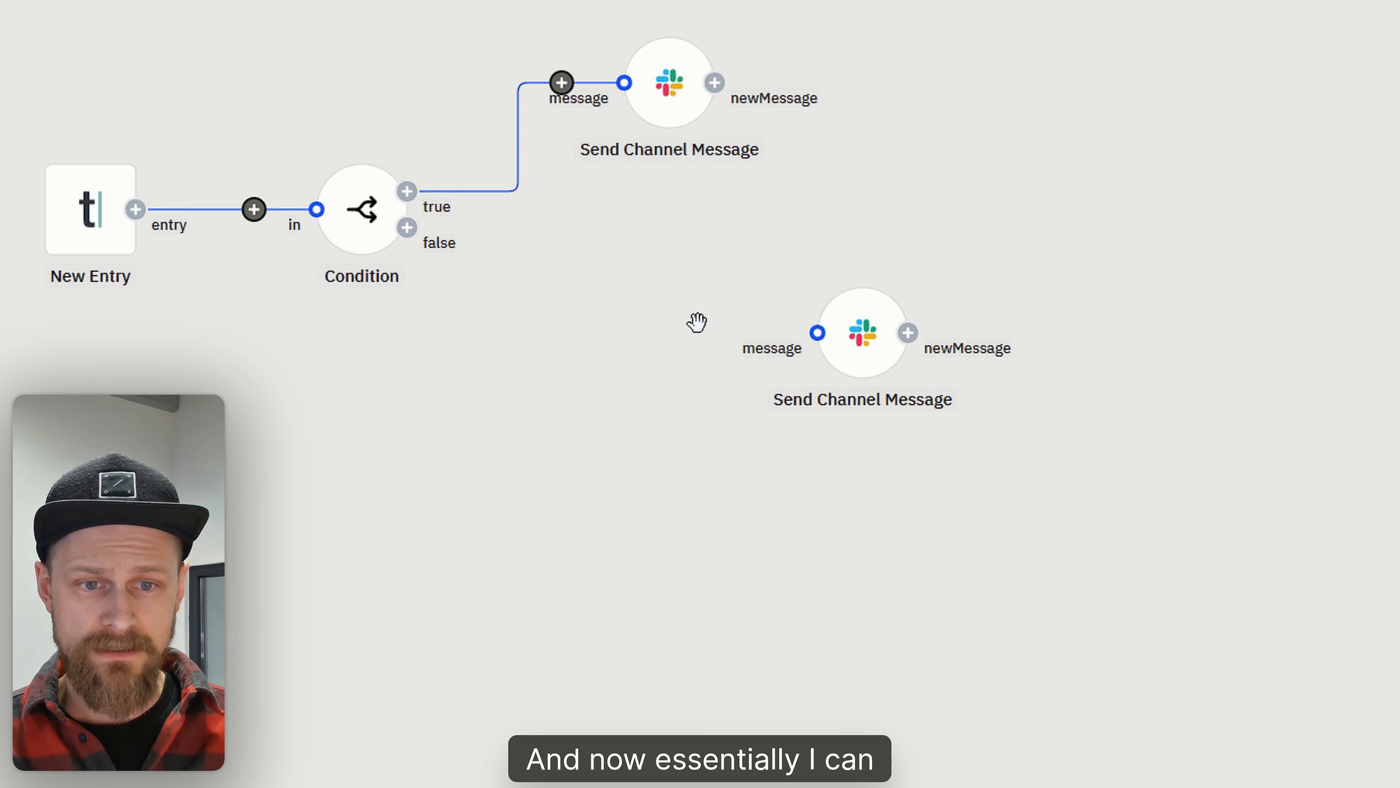
left_click_drag(407, 227, 778, 355)
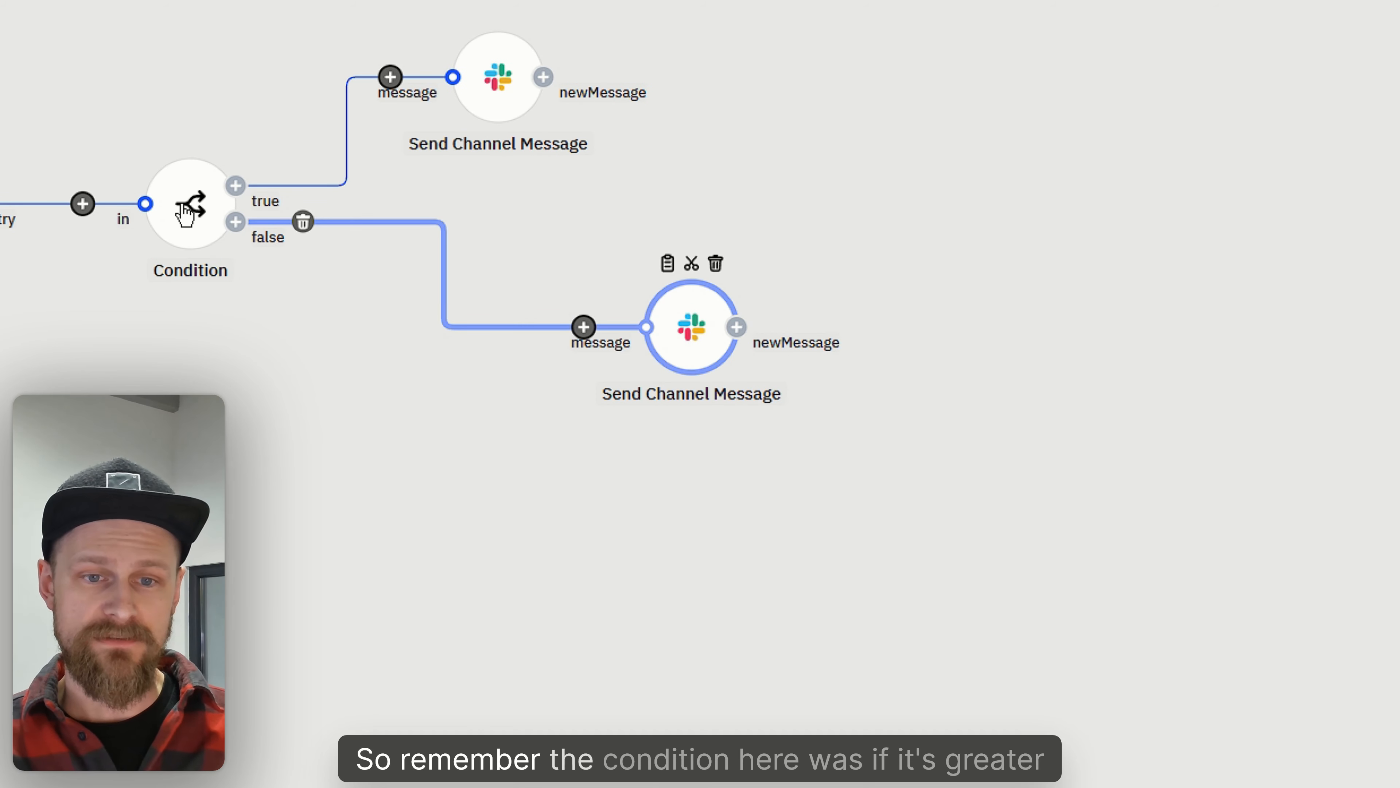
Replace the first line of the false-branch Slack message with ":red_circle: New negative feedback and NPS"
left_click(185, 212)
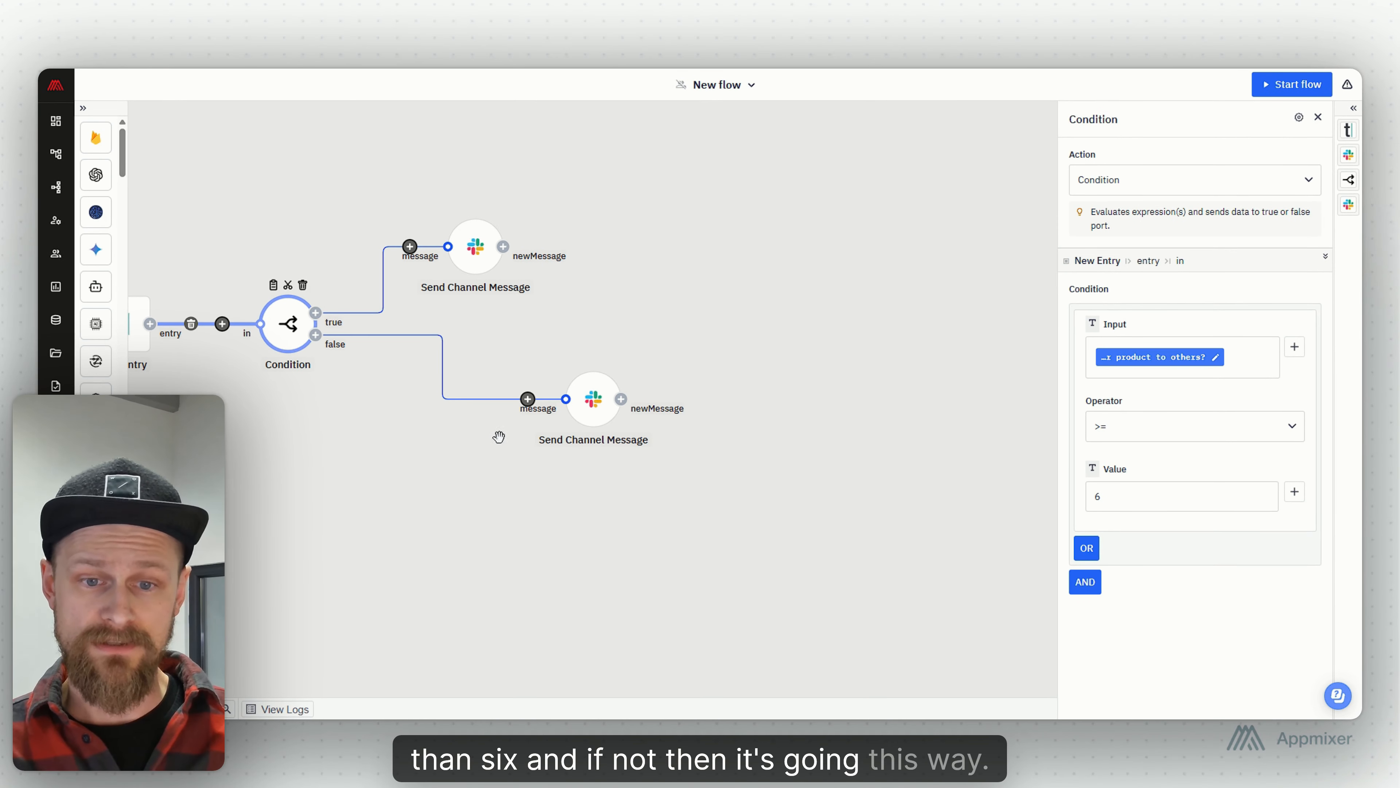
left_click(597, 418)
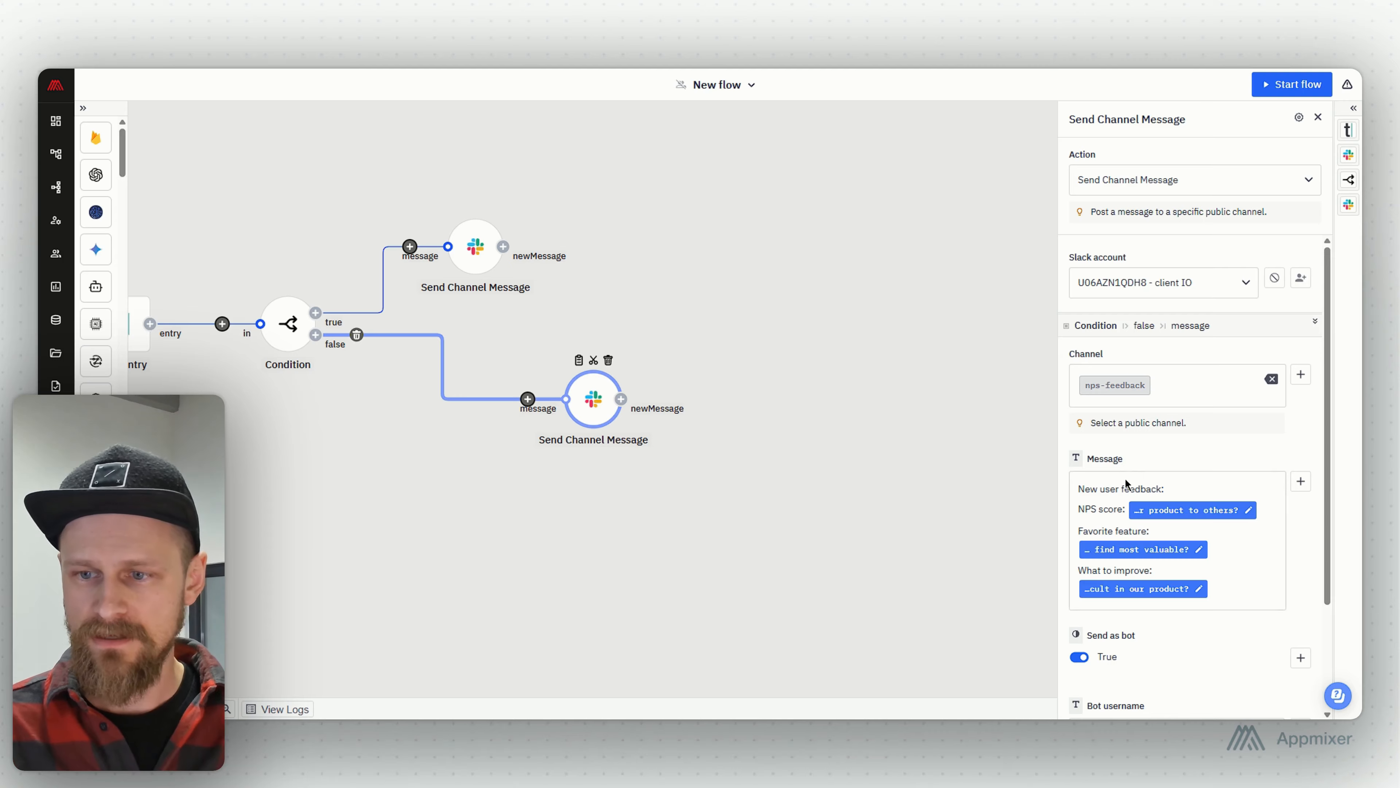
left_click(1116, 489)
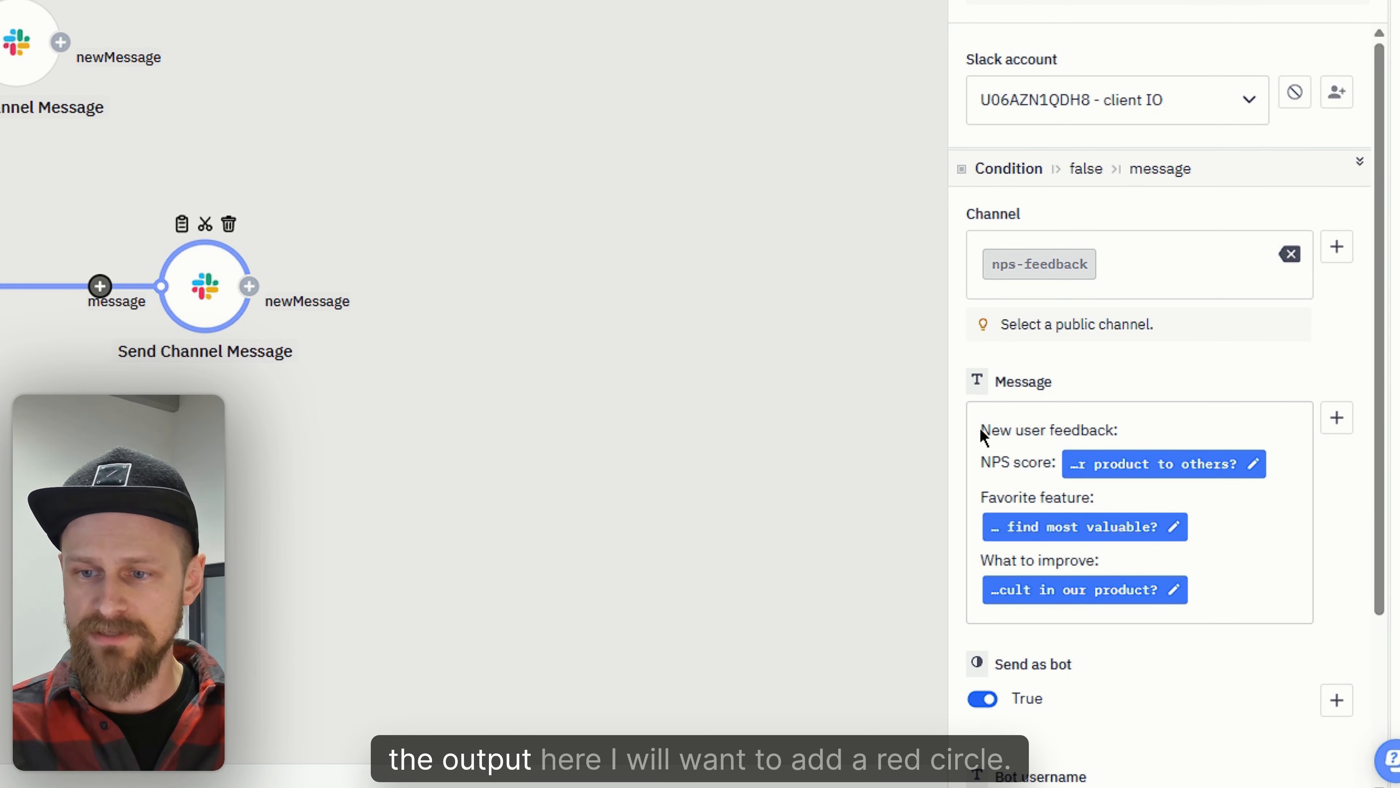
left_click_drag(986, 430, 1120, 431)
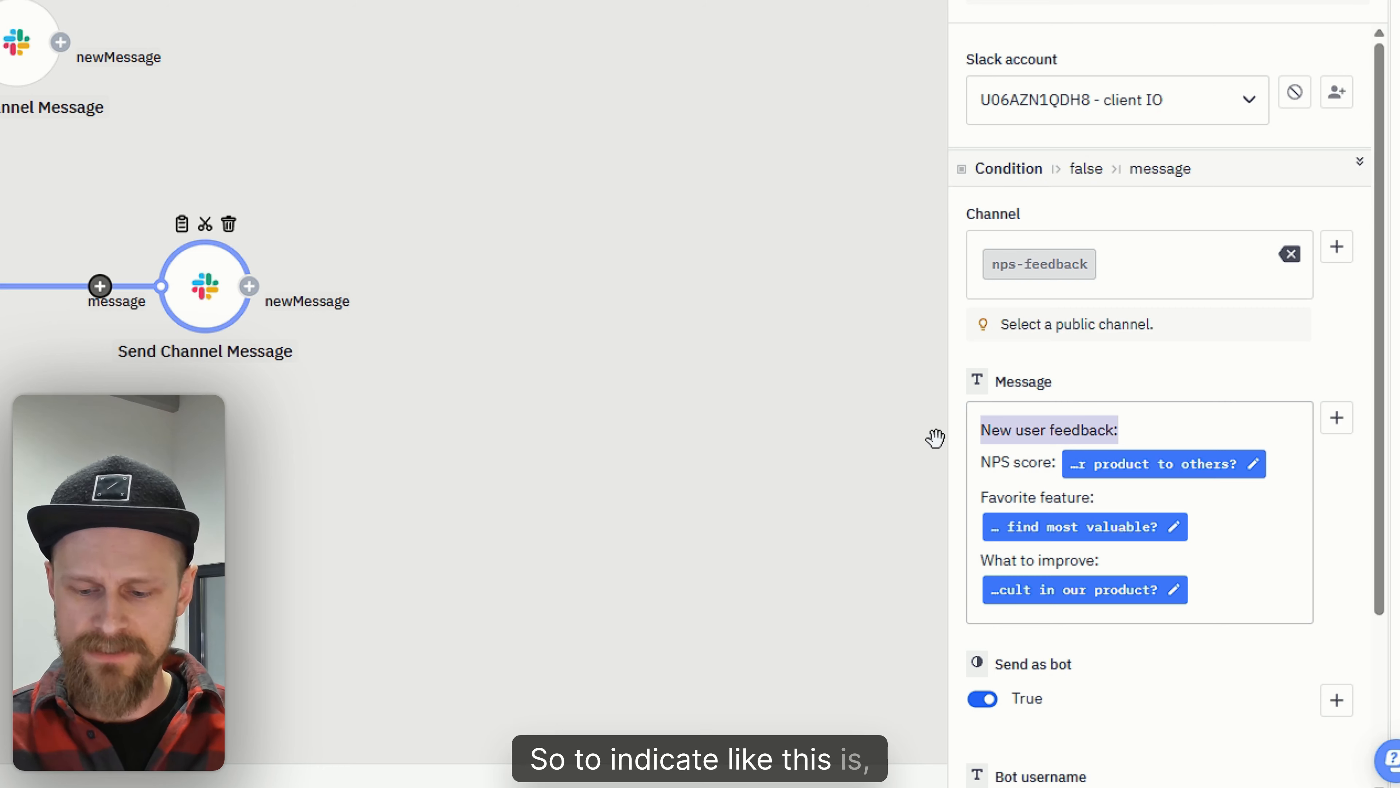
key("BackSpace")
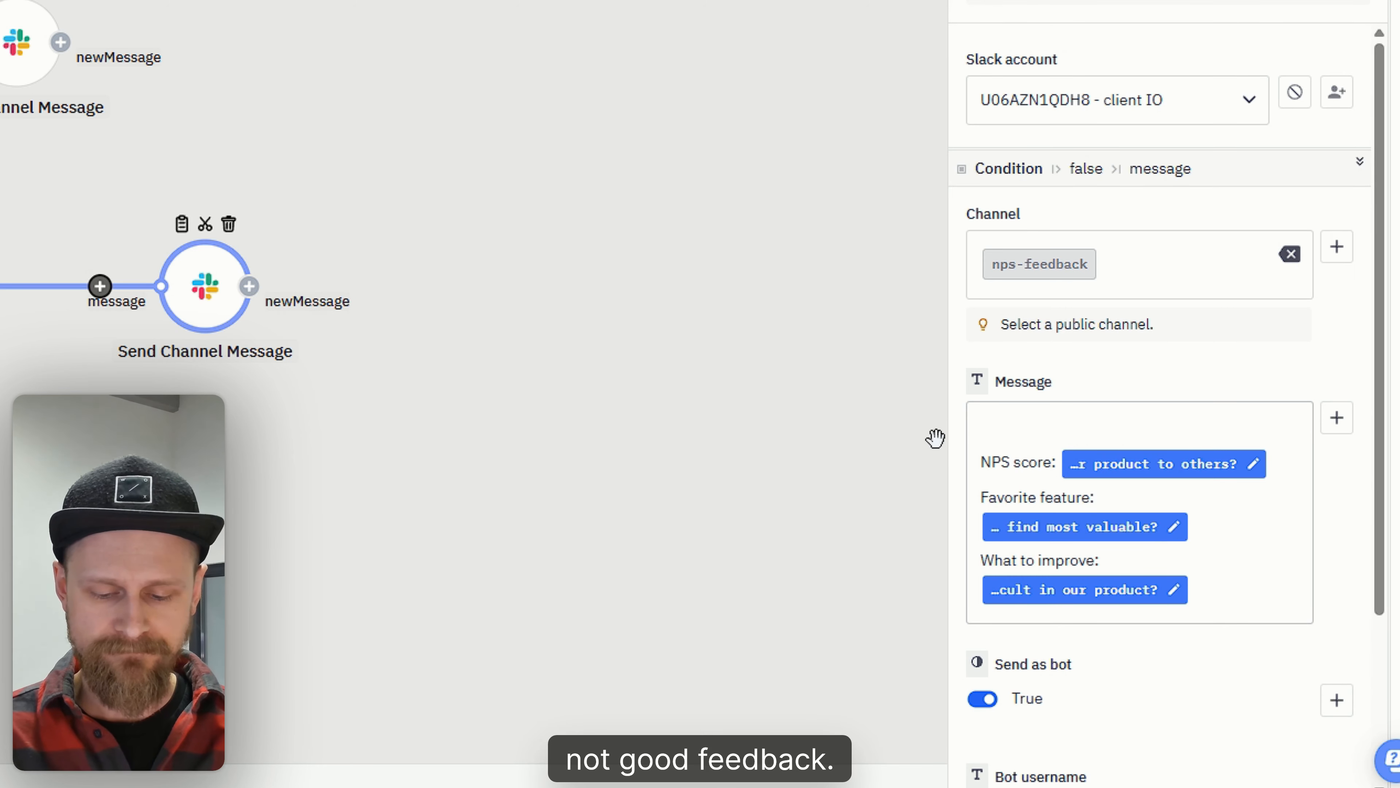
type(":red_circle: New negative feedback and NPS")
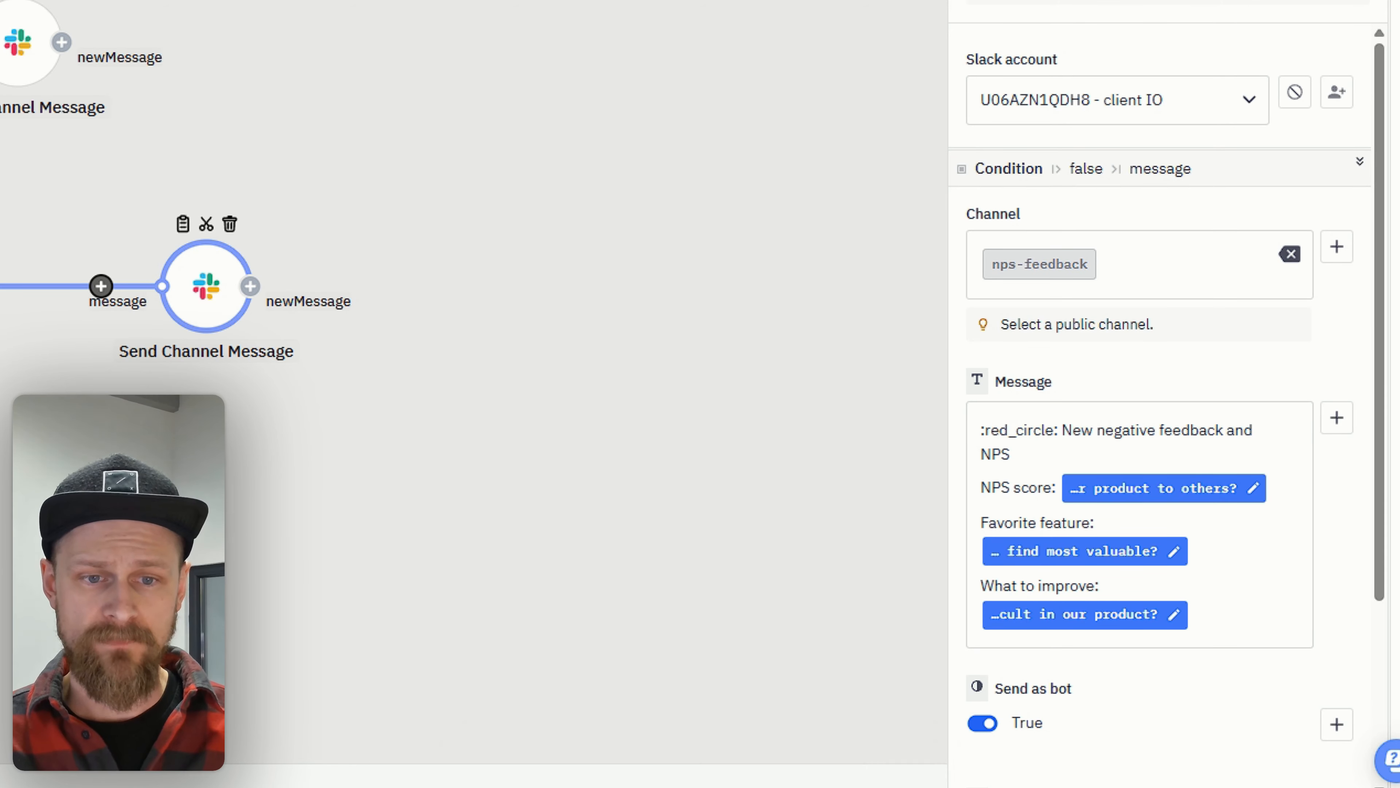
left_click(603, 479)
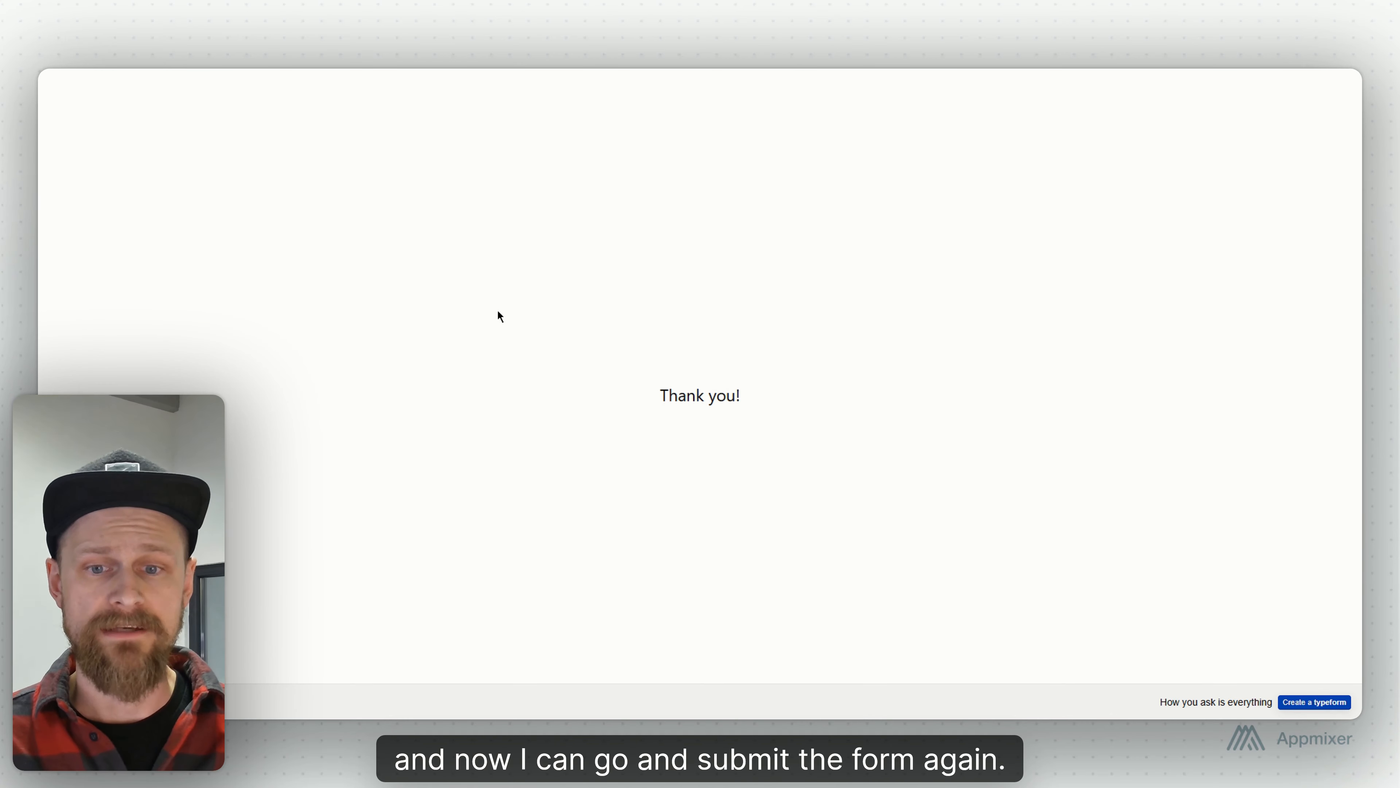
Submit the Typeform survey with score 2, Embedded UI and "the script was hard to understand", and switch to Slack to check the delivery
left_click(504, 356)
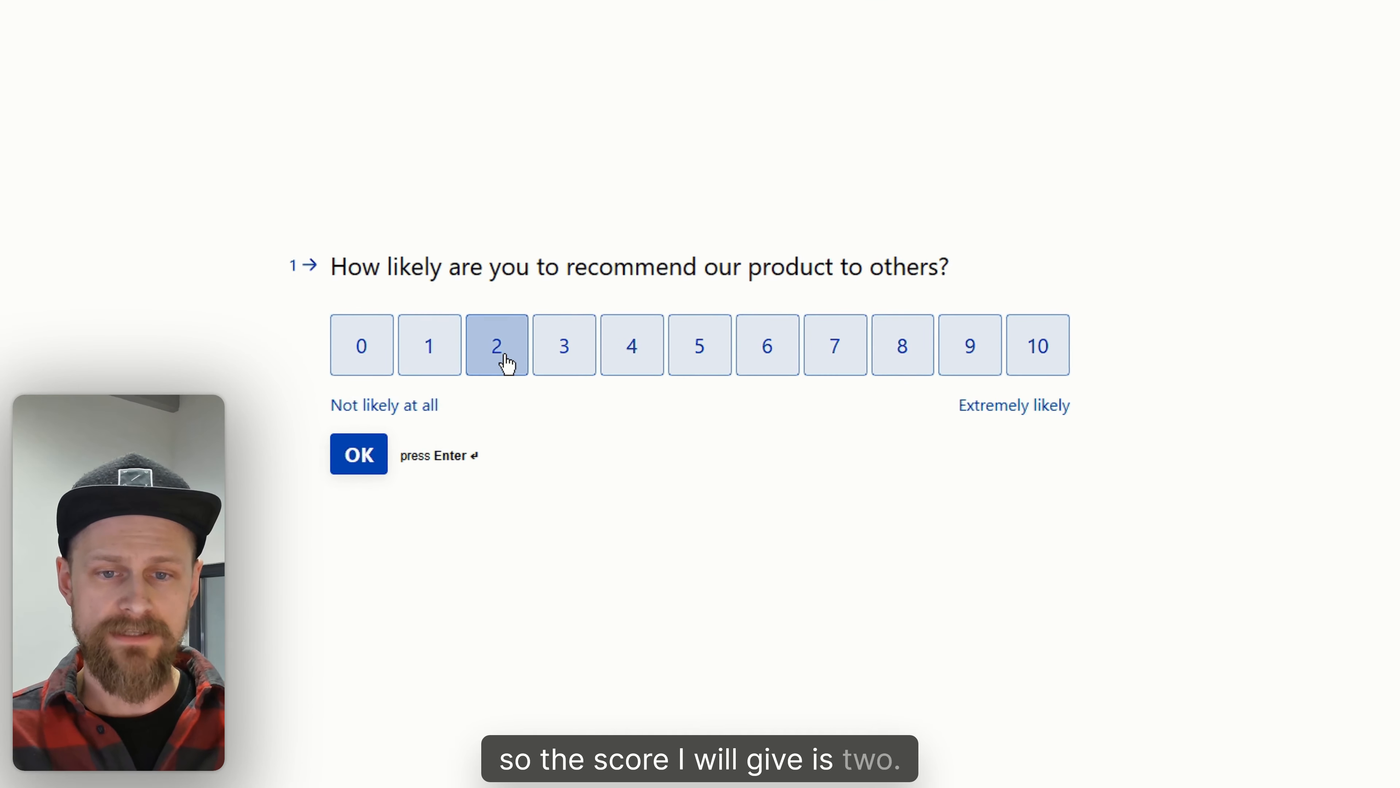
left_click(515, 317)
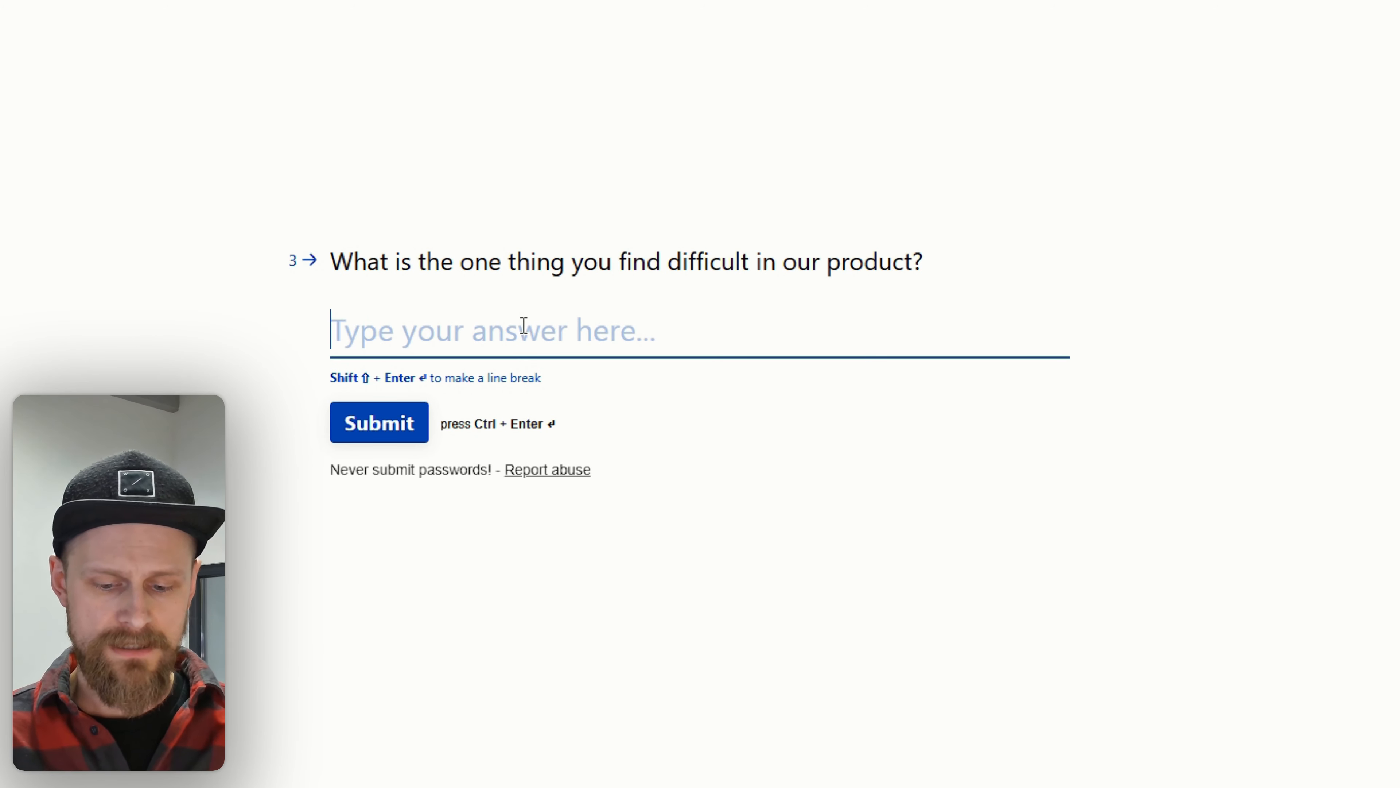
type("cript was hard to unders")
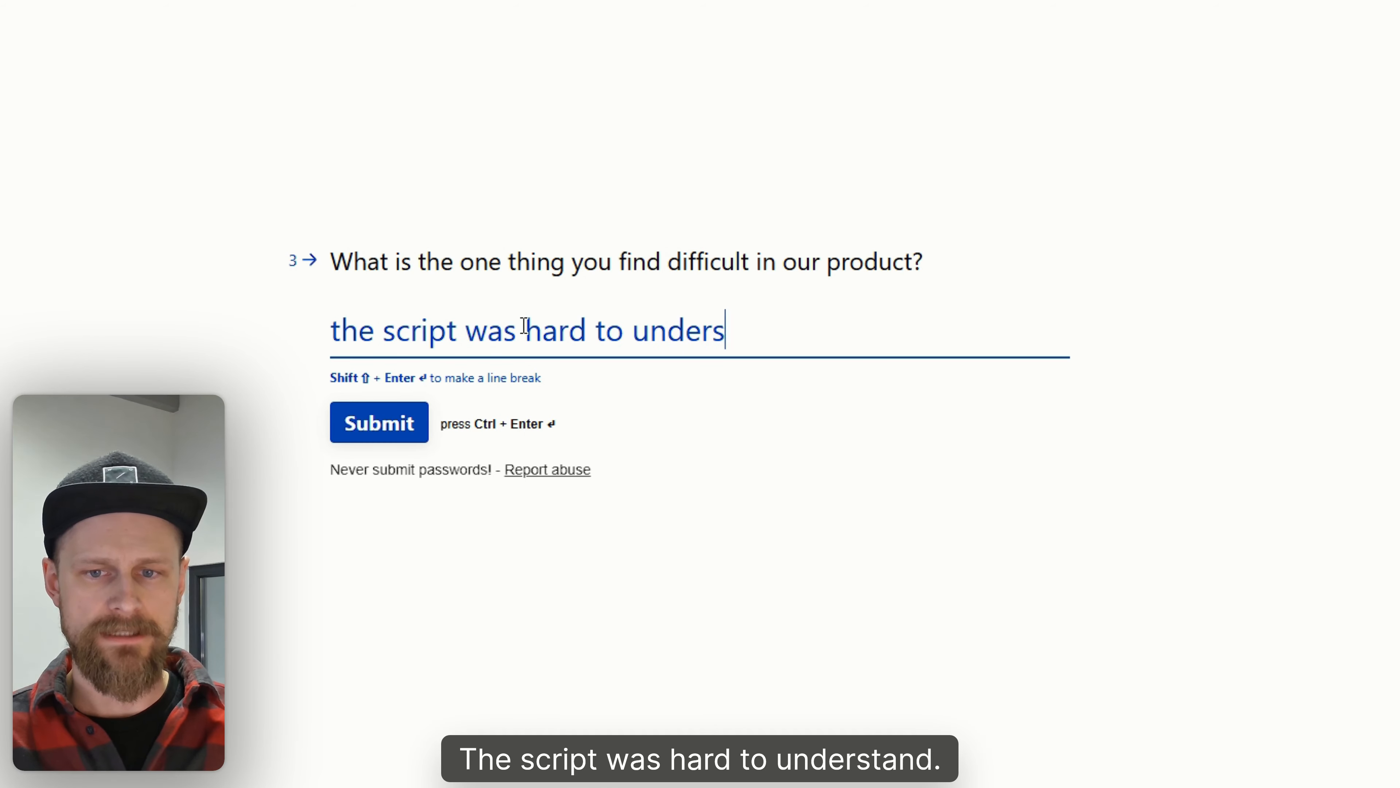
type("tand")
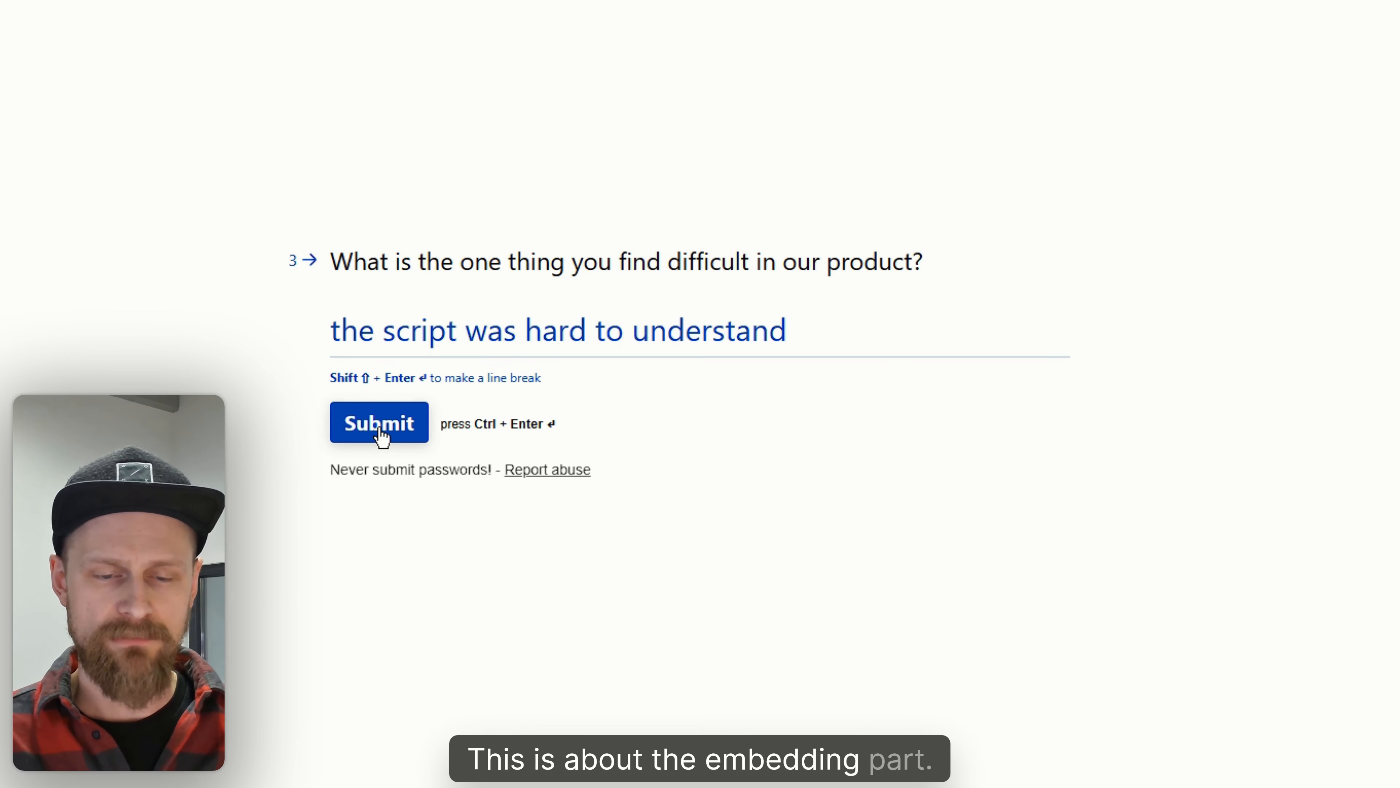
left_click(379, 428)
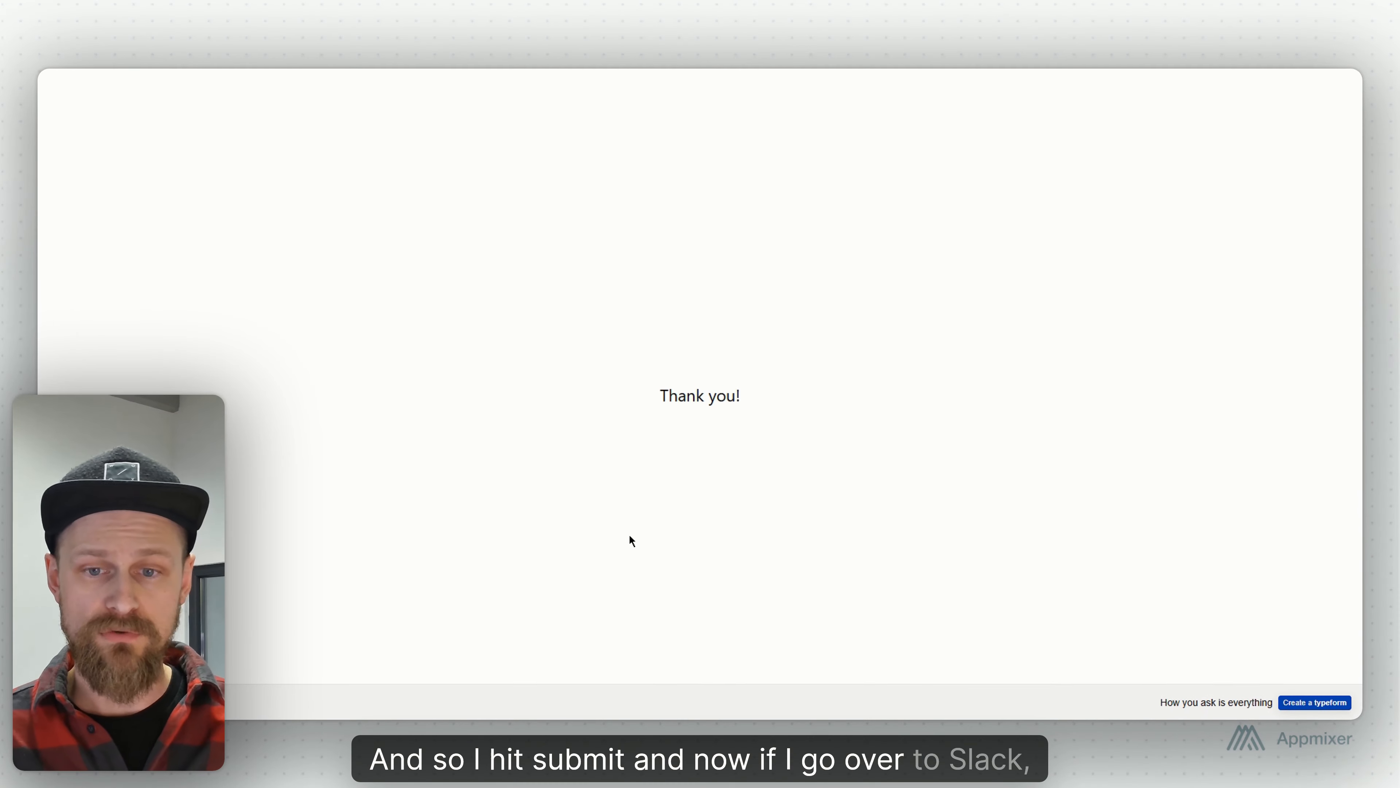
key("alt+Tab")
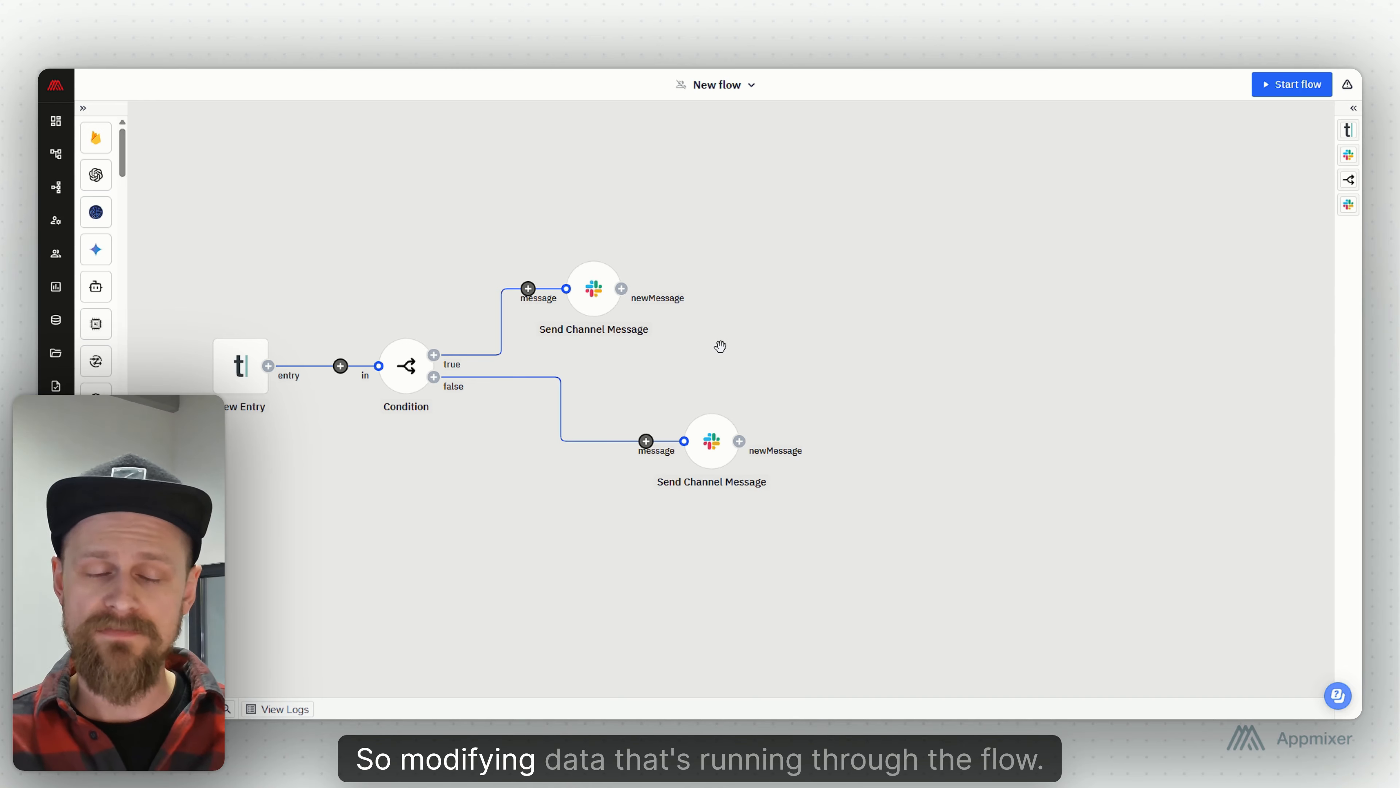
Open the modifier editor for the Favorite feature variable in the true-branch Slack message and review the object, list and text modifiers
left_click(586, 297)
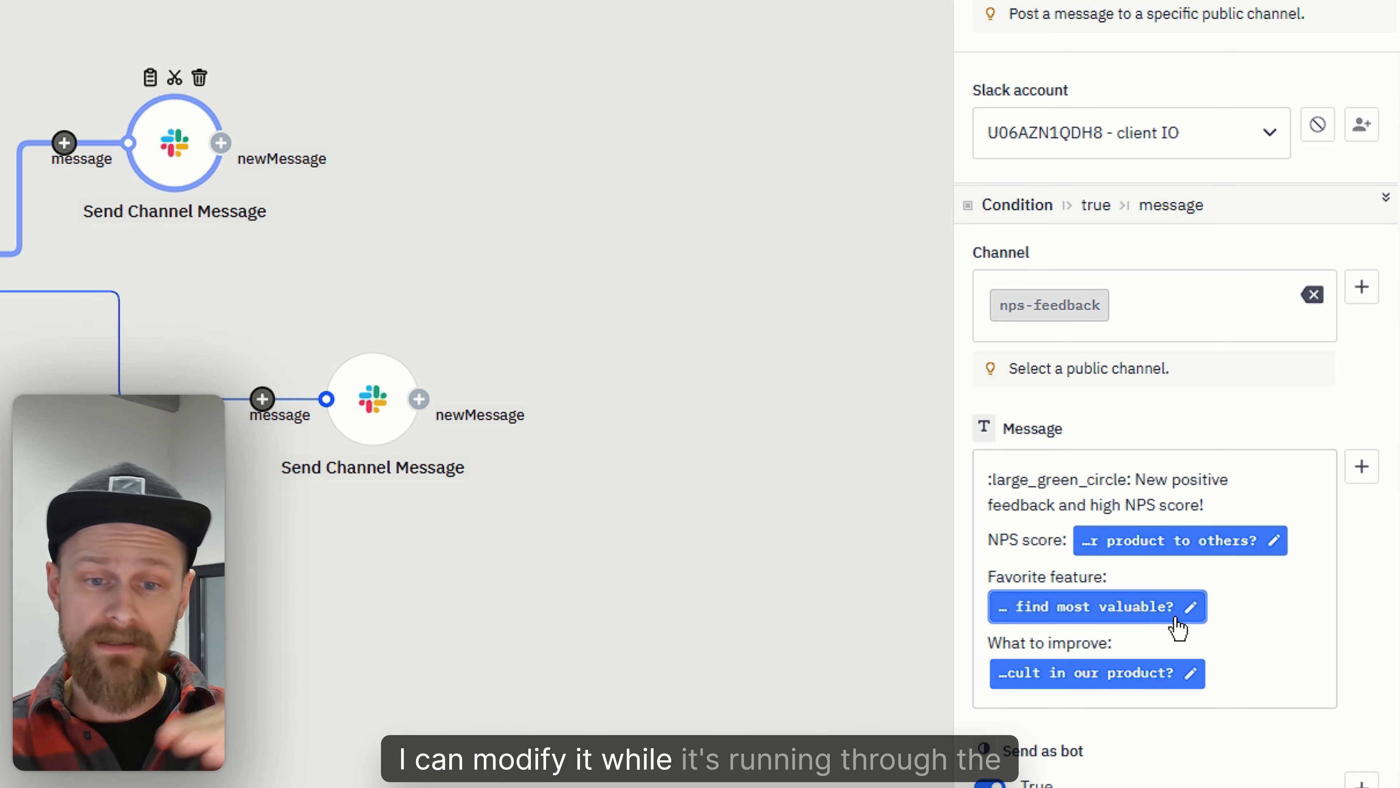
left_click(1191, 607)
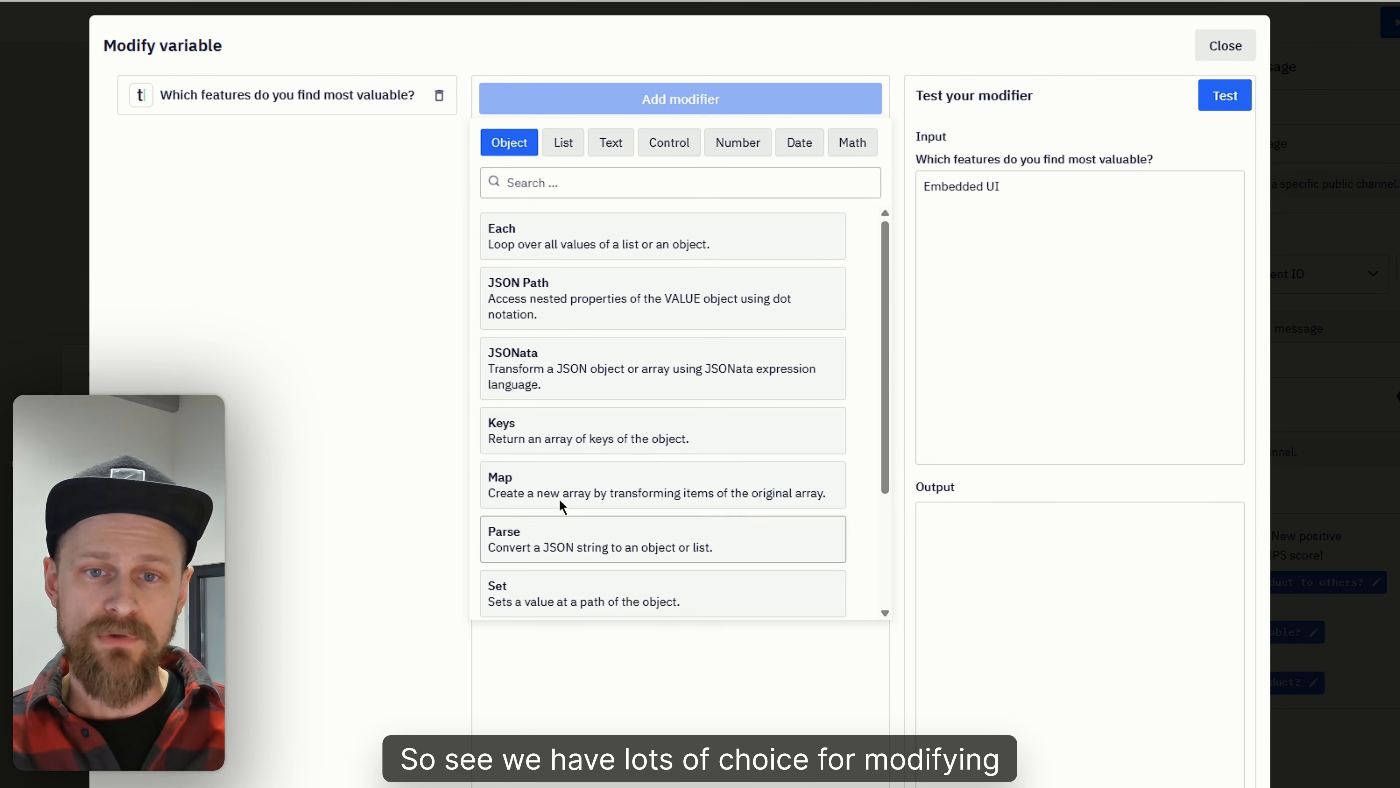
left_click(563, 143)
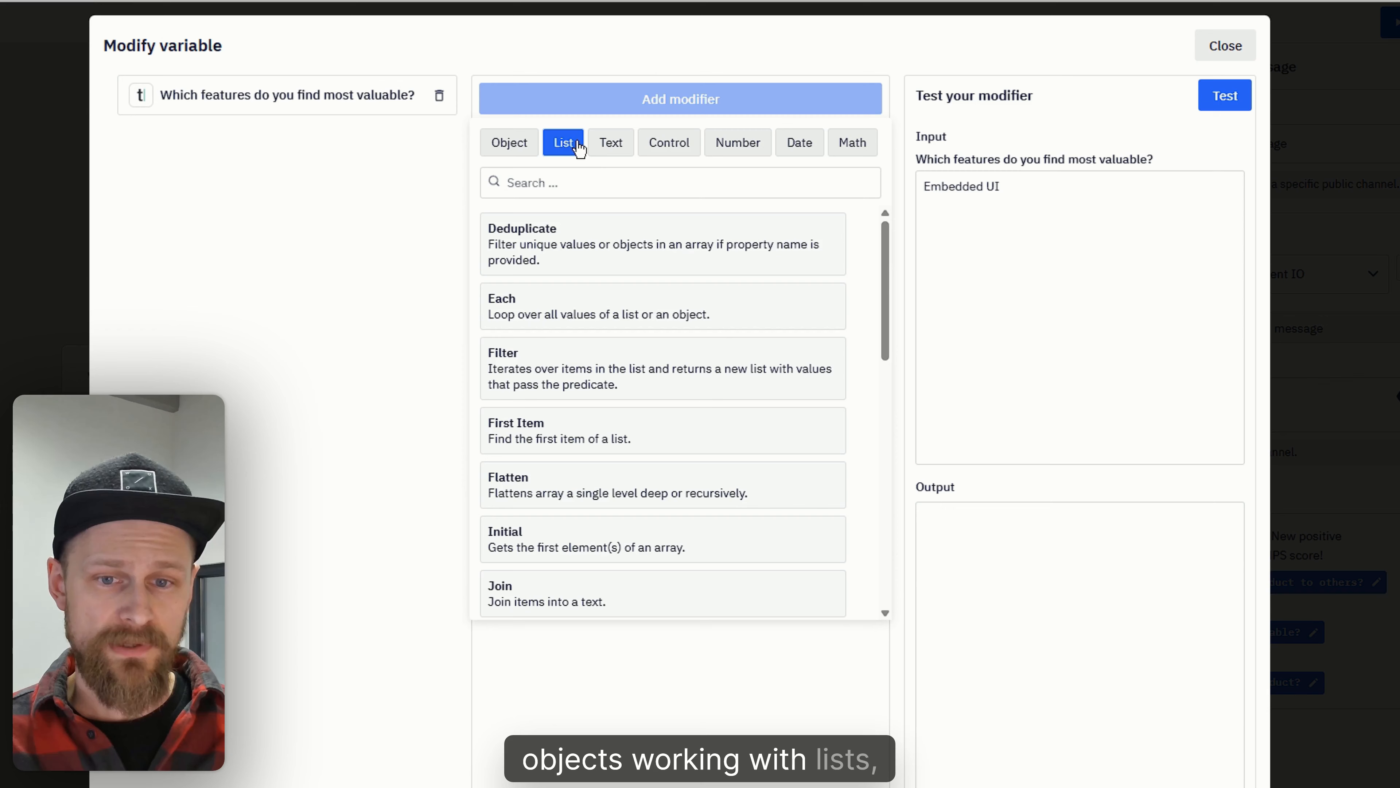
left_click(609, 149)
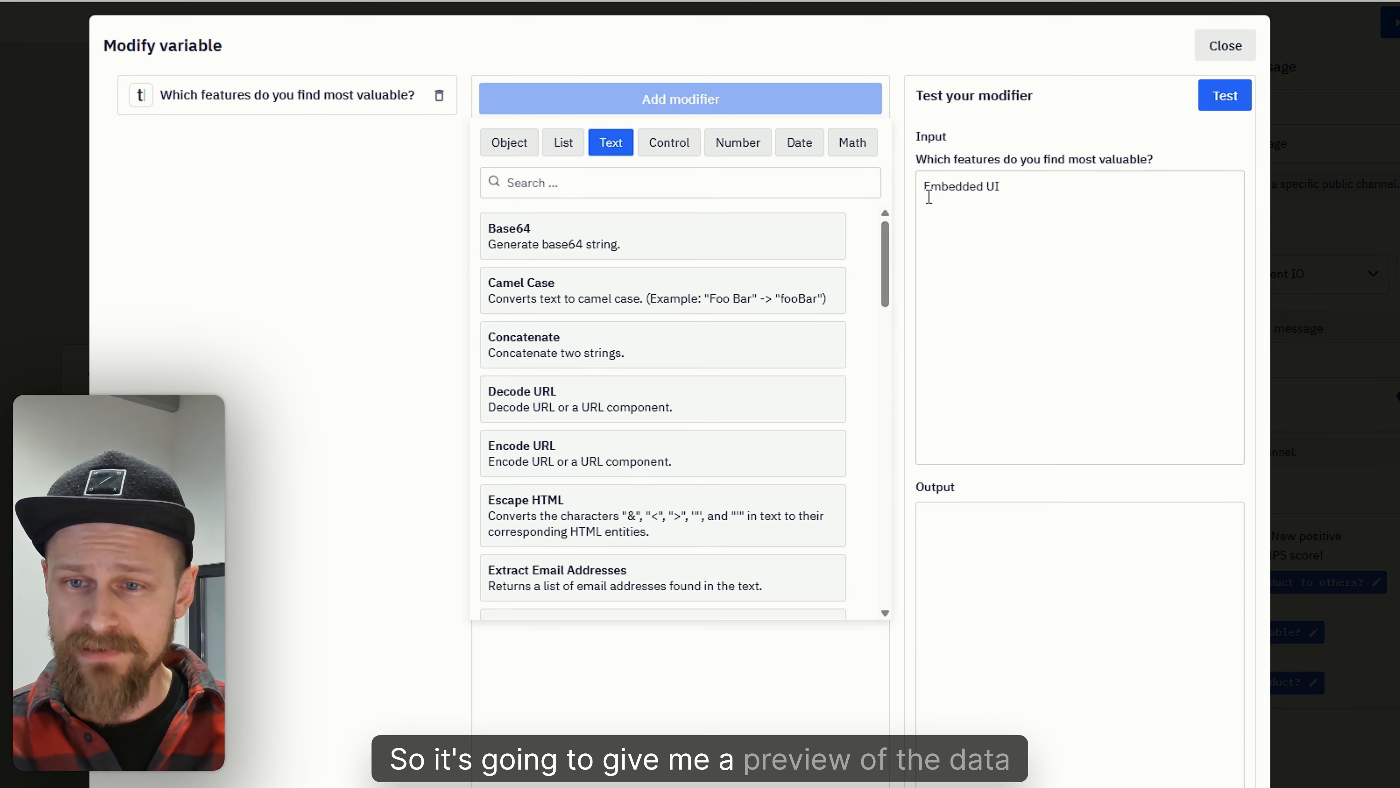
left_click_drag(925, 188, 1041, 200)
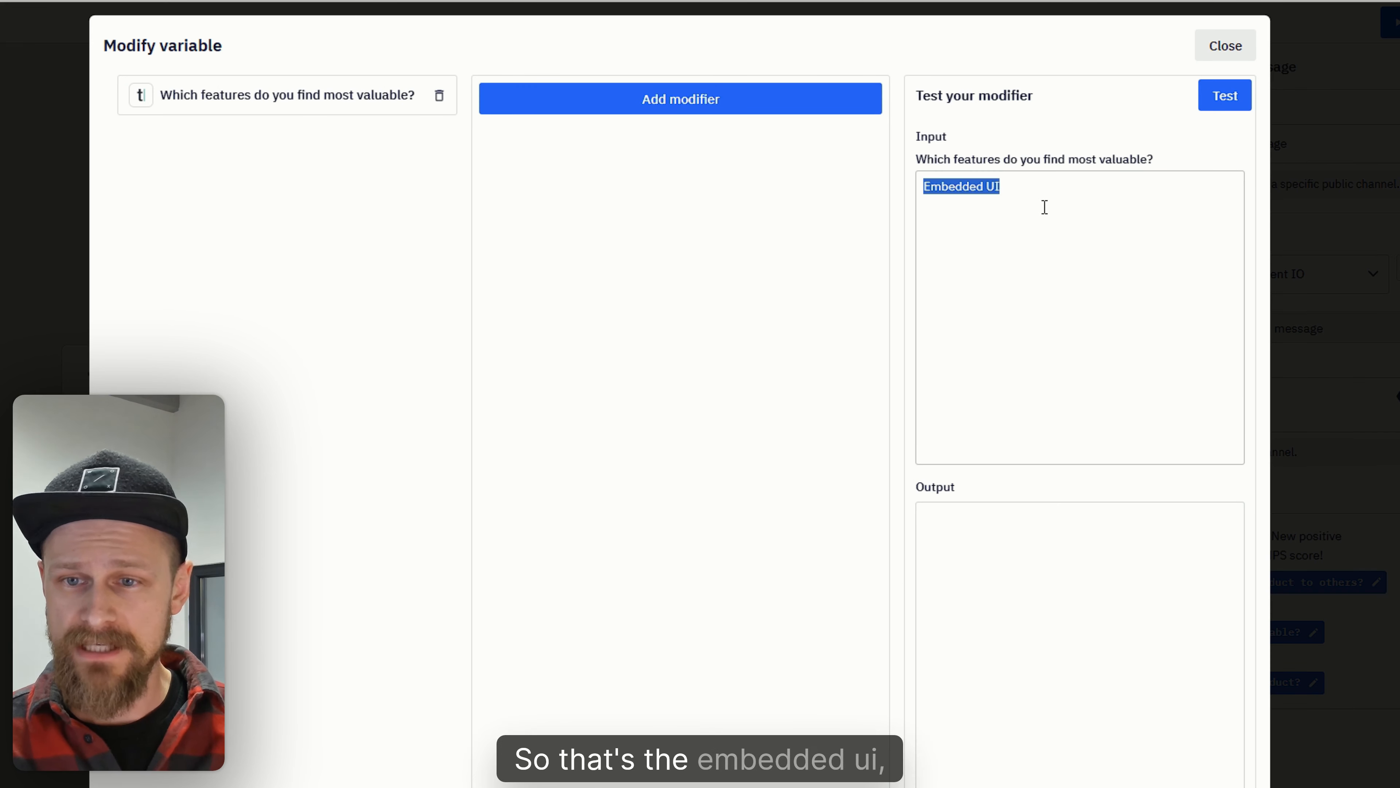
Add the Uppercase text modifier to the "Which features do you find most valuable?" variable, test it and save the change
left_click(749, 103)
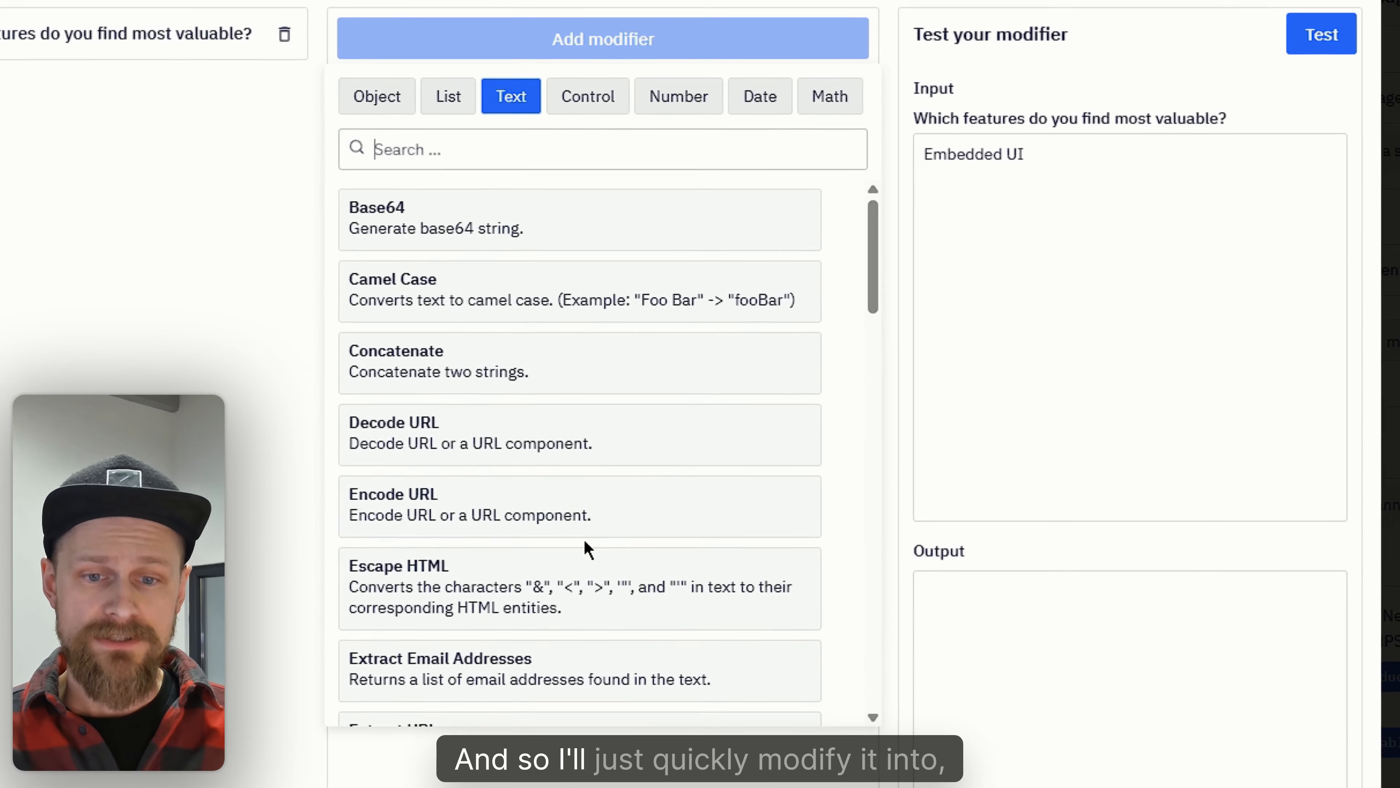
scroll(582, 543, "down", 10)
left_click(506, 694)
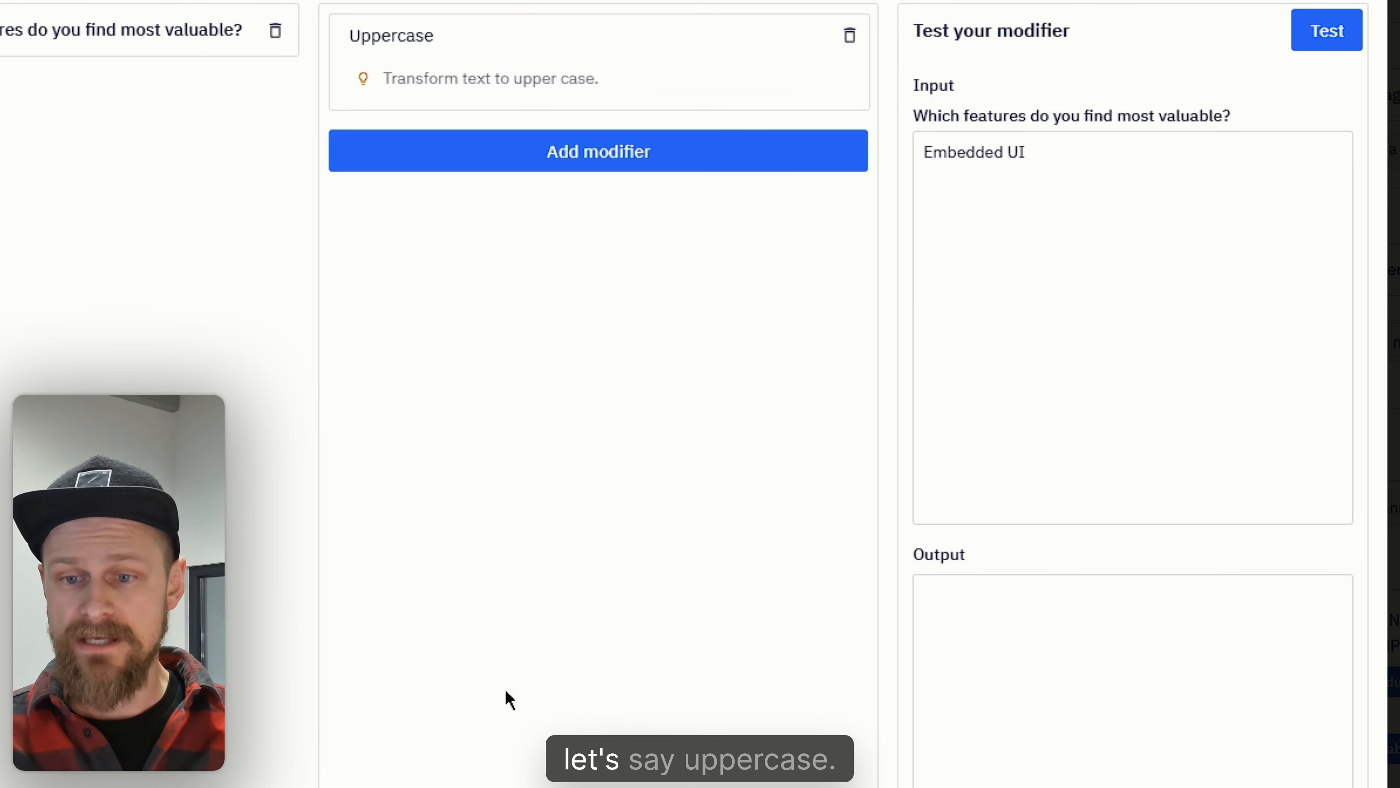
left_click(1317, 42)
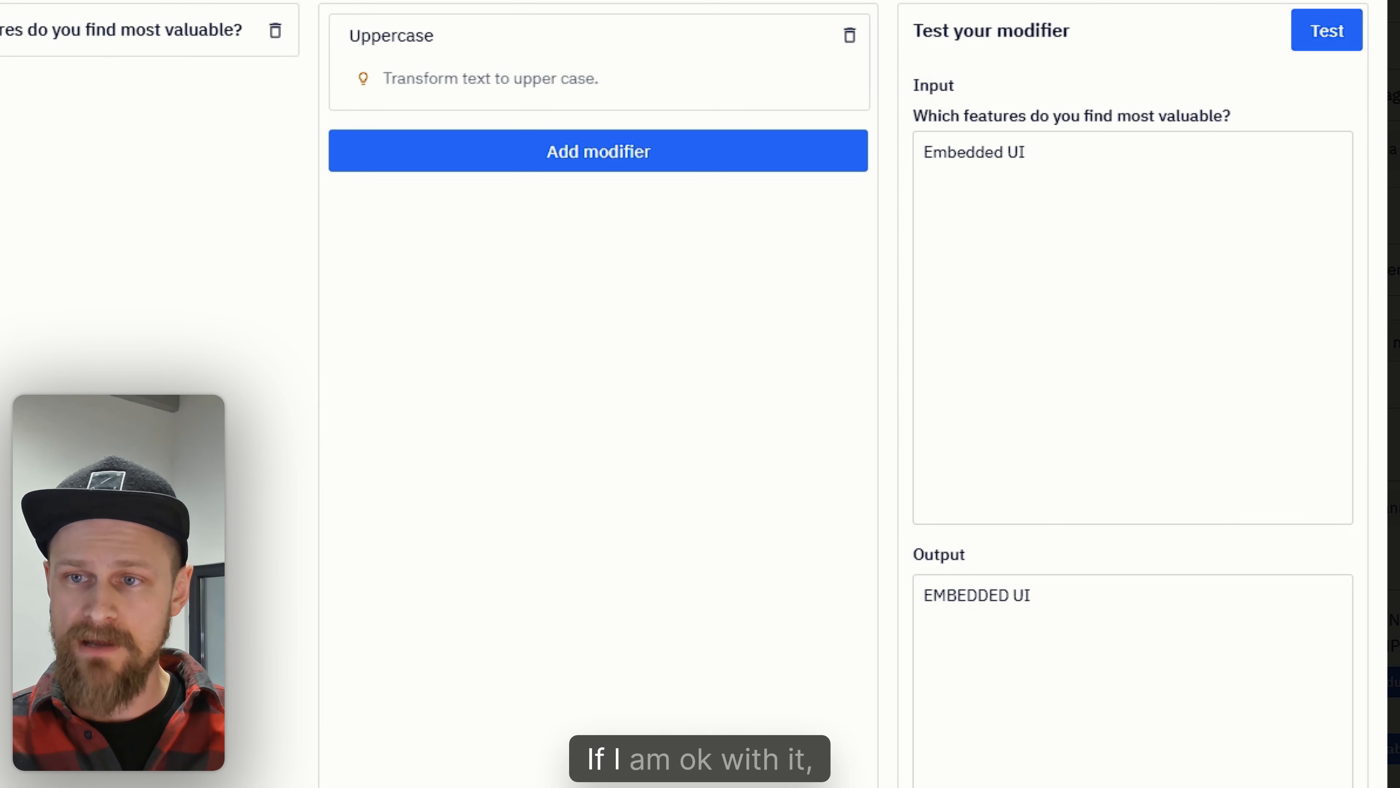
left_click(1312, 783)
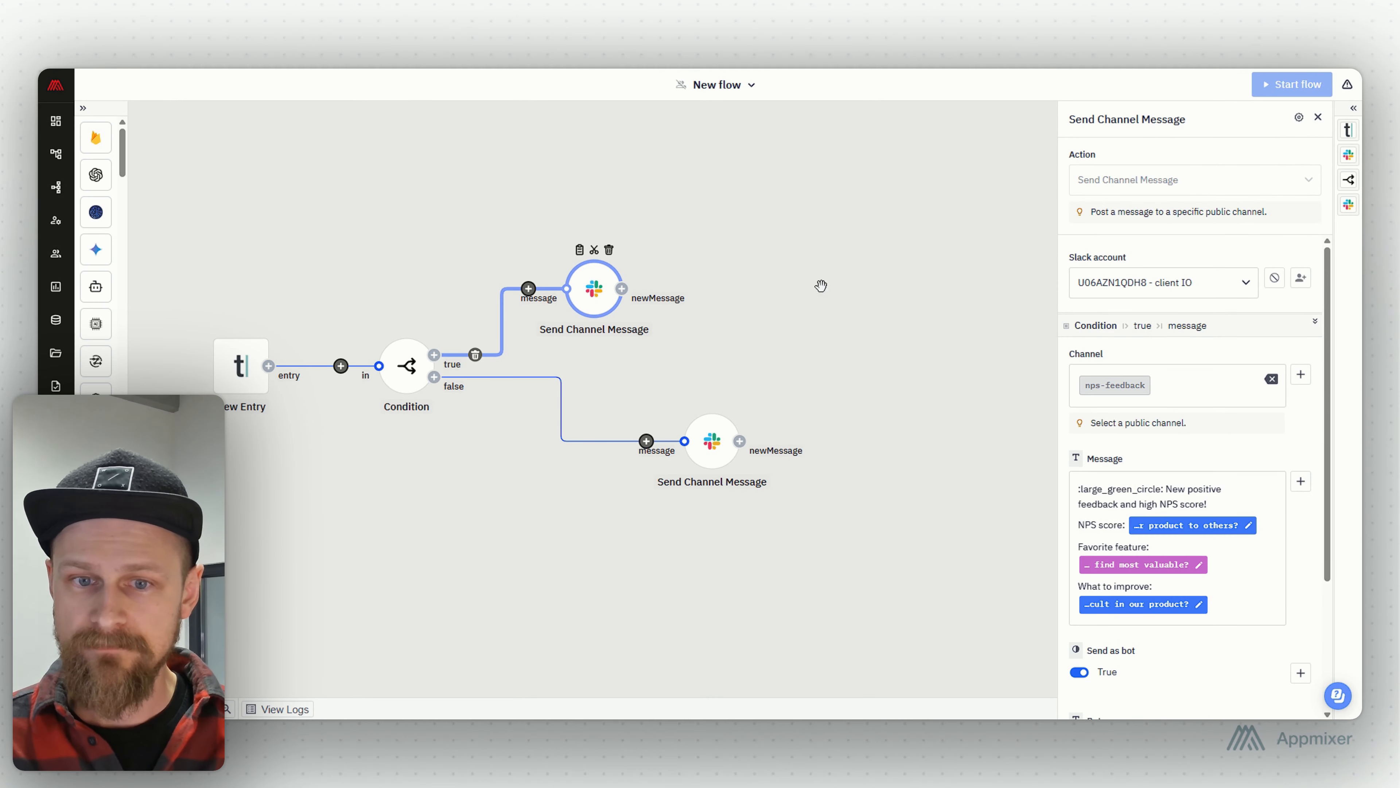
left_click(833, 298)
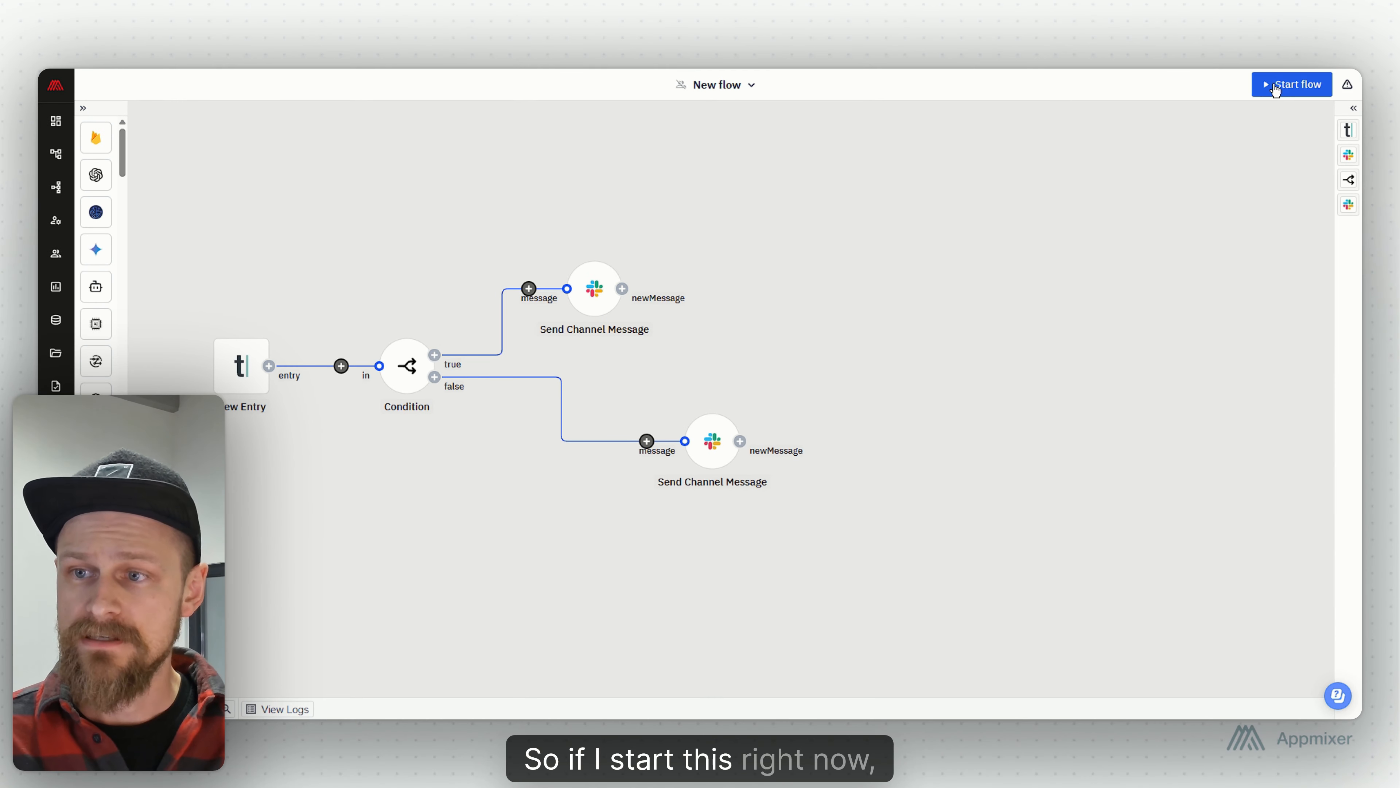
Start the flow and submit the Typeform survey with score 10, No-code builder and "modifier functions are great"
left_click(1275, 85)
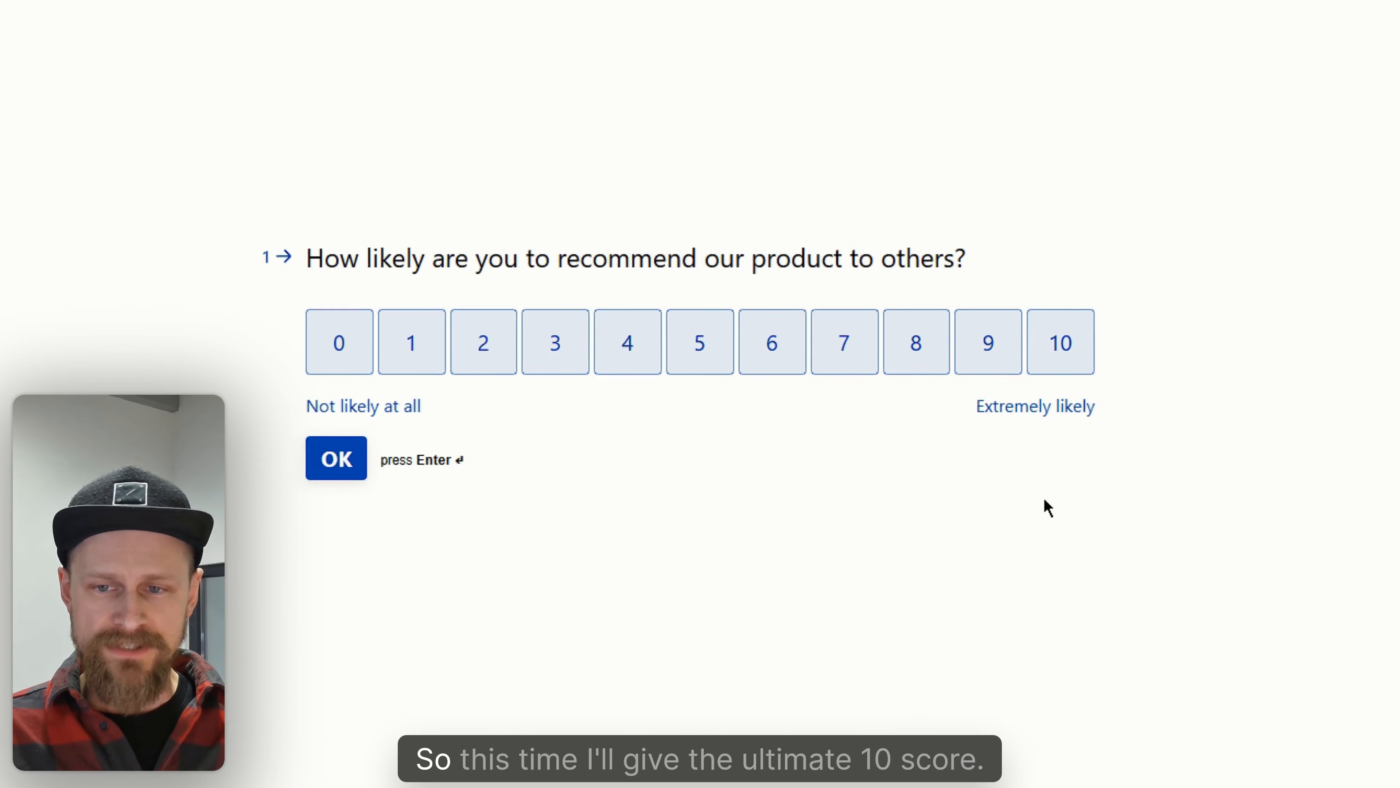
left_click(1108, 353)
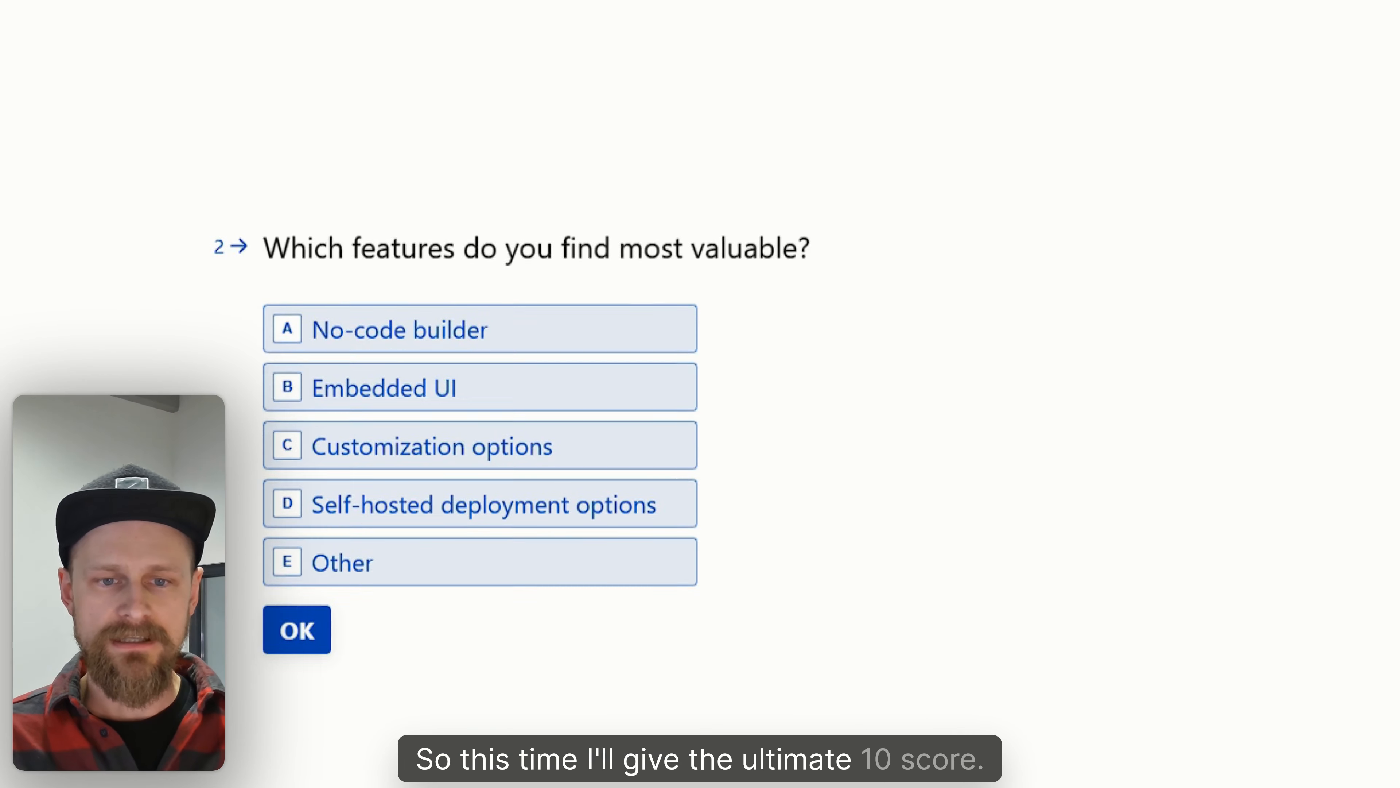
left_click(491, 250)
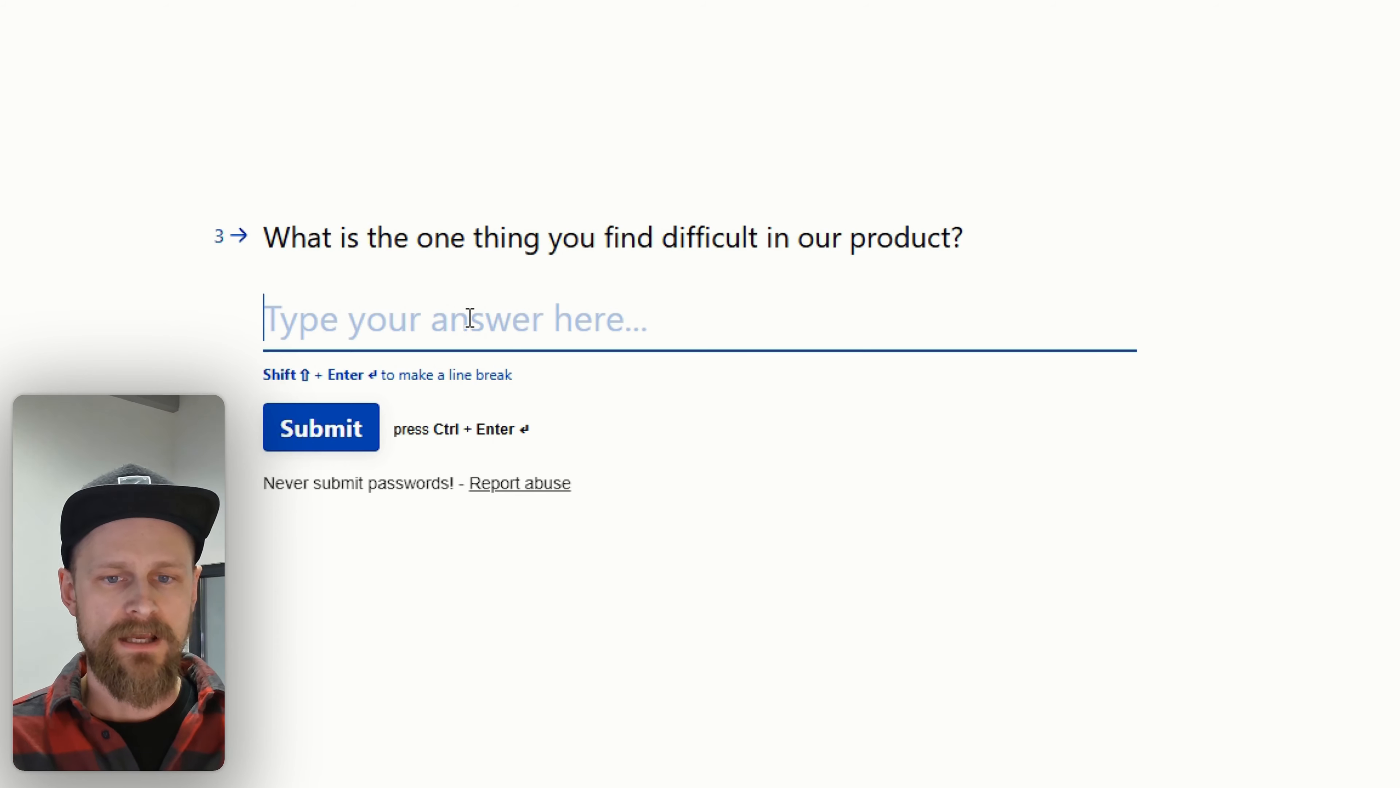
type("modififer ")
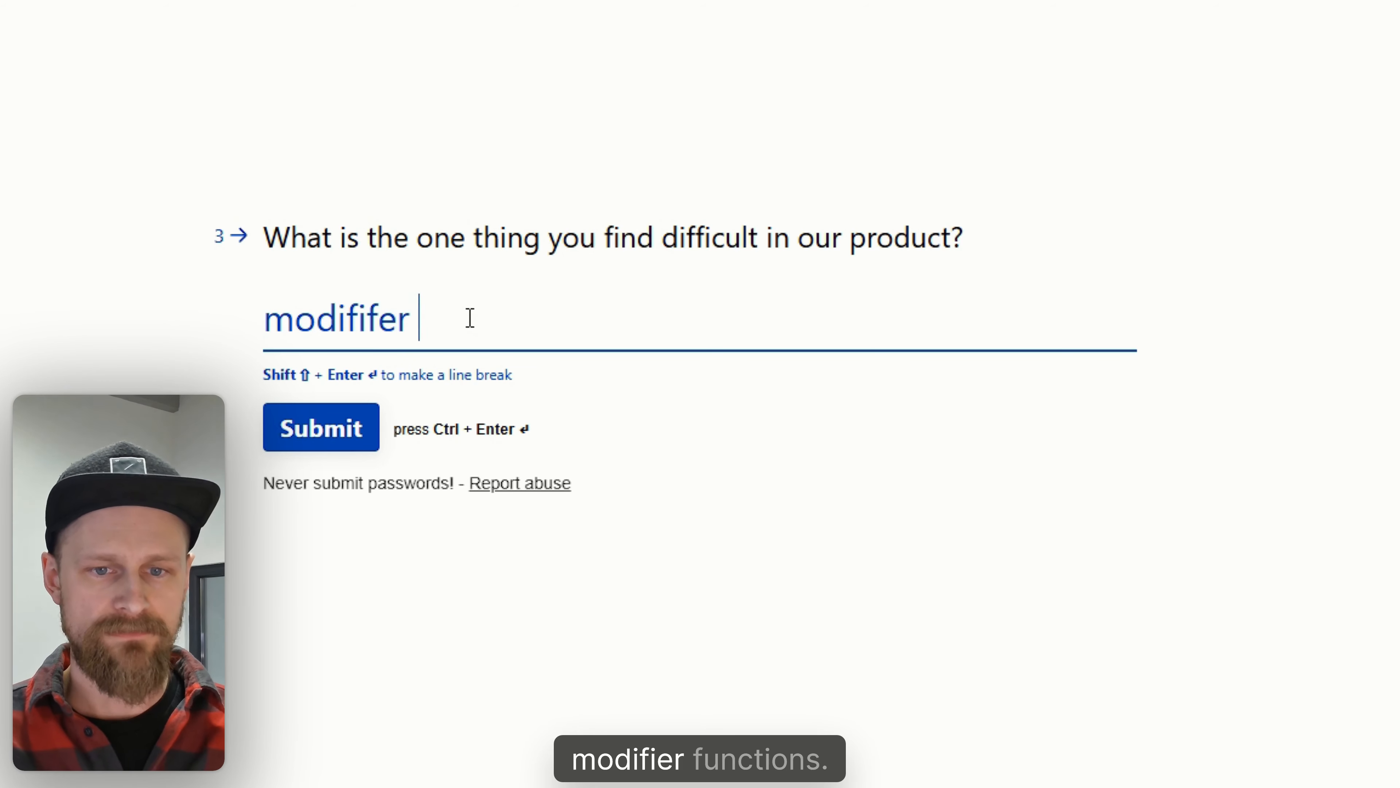
type("fu")
key("BackSpace")
key("BackSpace")
key("BackSpace")
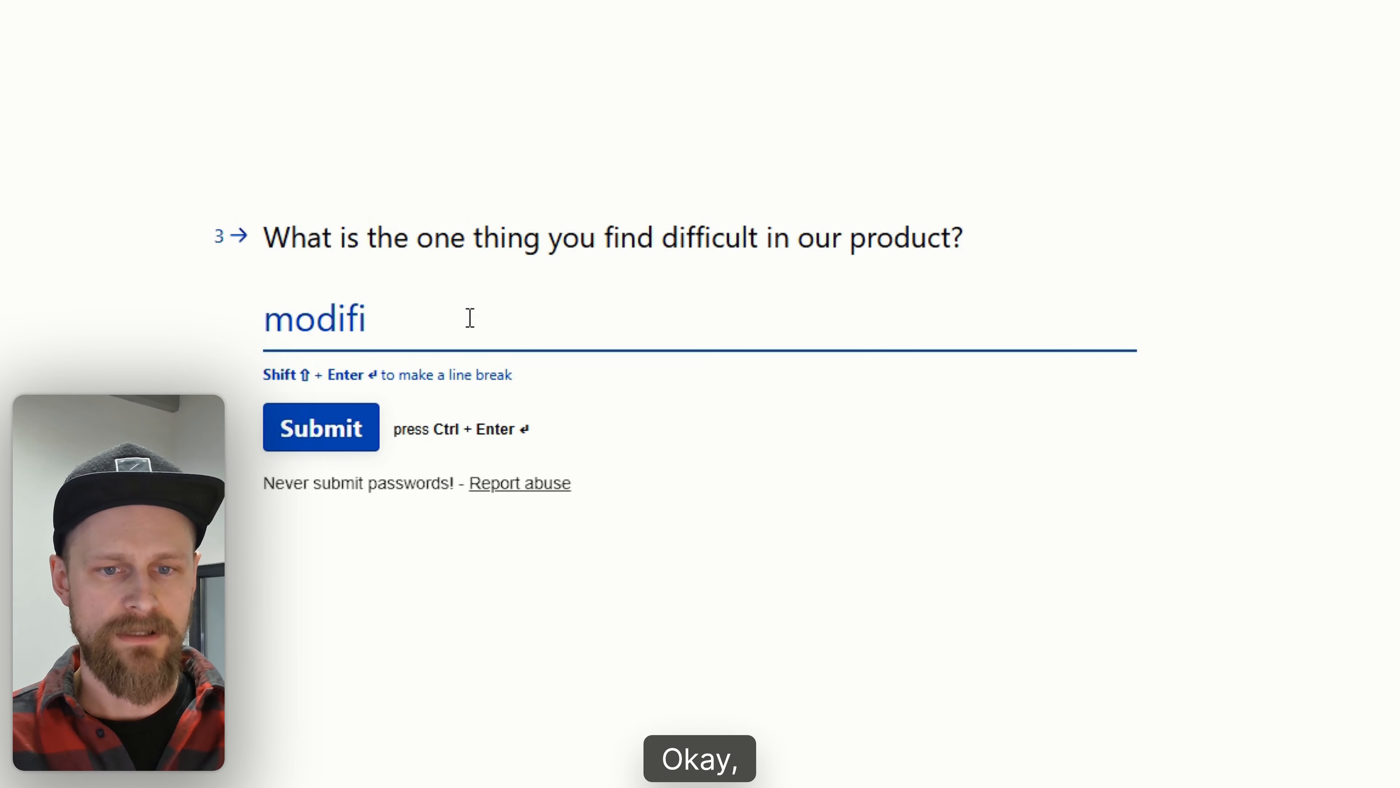
type("er functions are great")
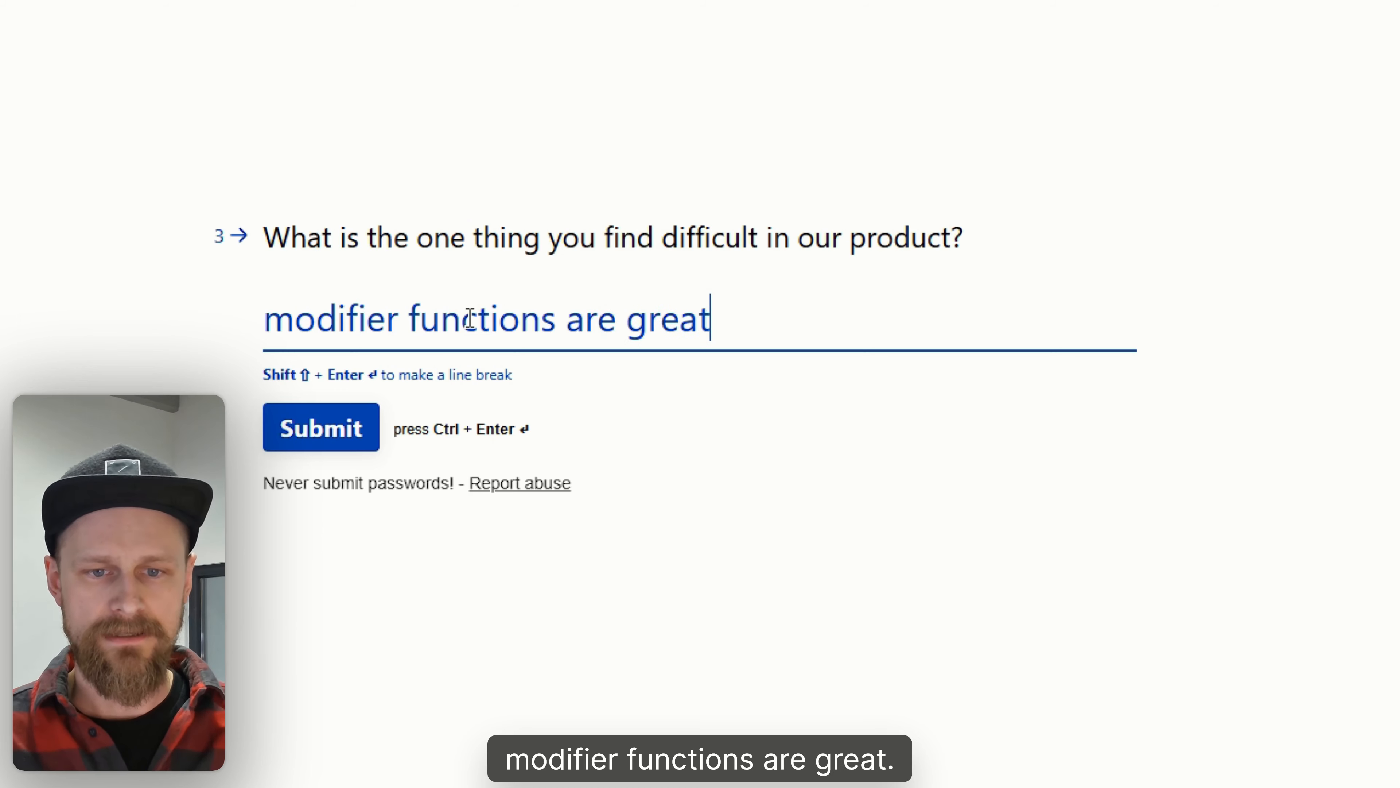
left_click(331, 433)
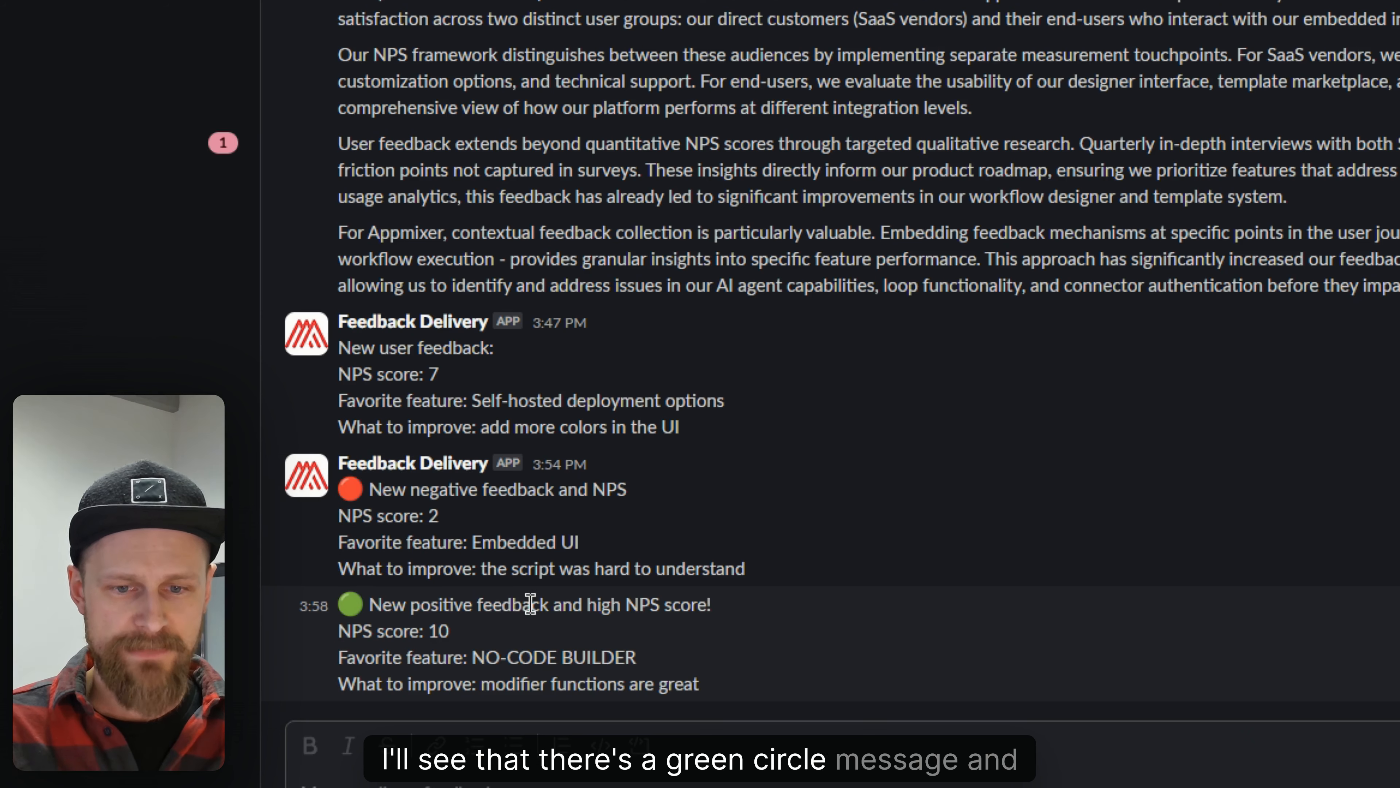
Check the favorite feature text in the newest Slack feedback message and return to the running flow in Appmixer
left_click_drag(472, 660, 656, 676)
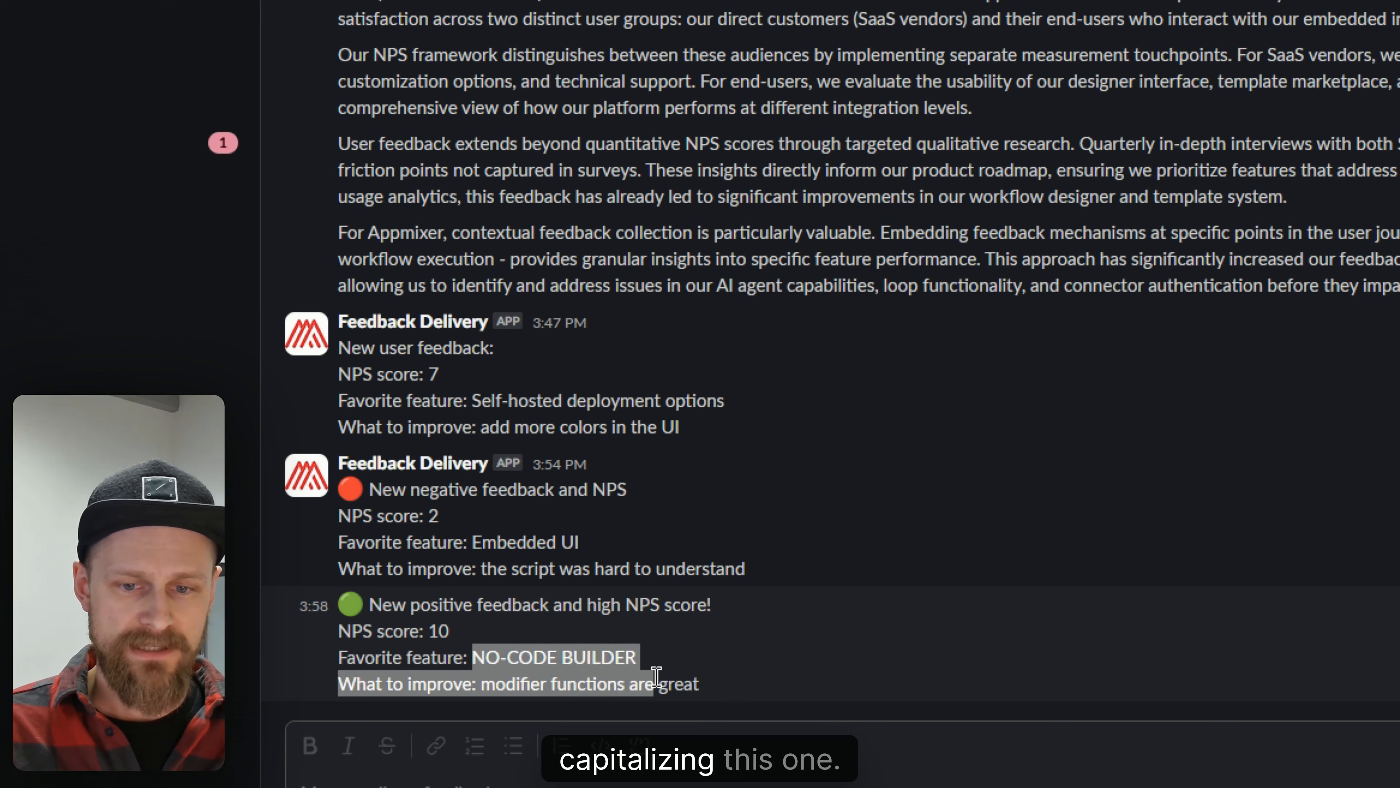
left_click(992, 412)
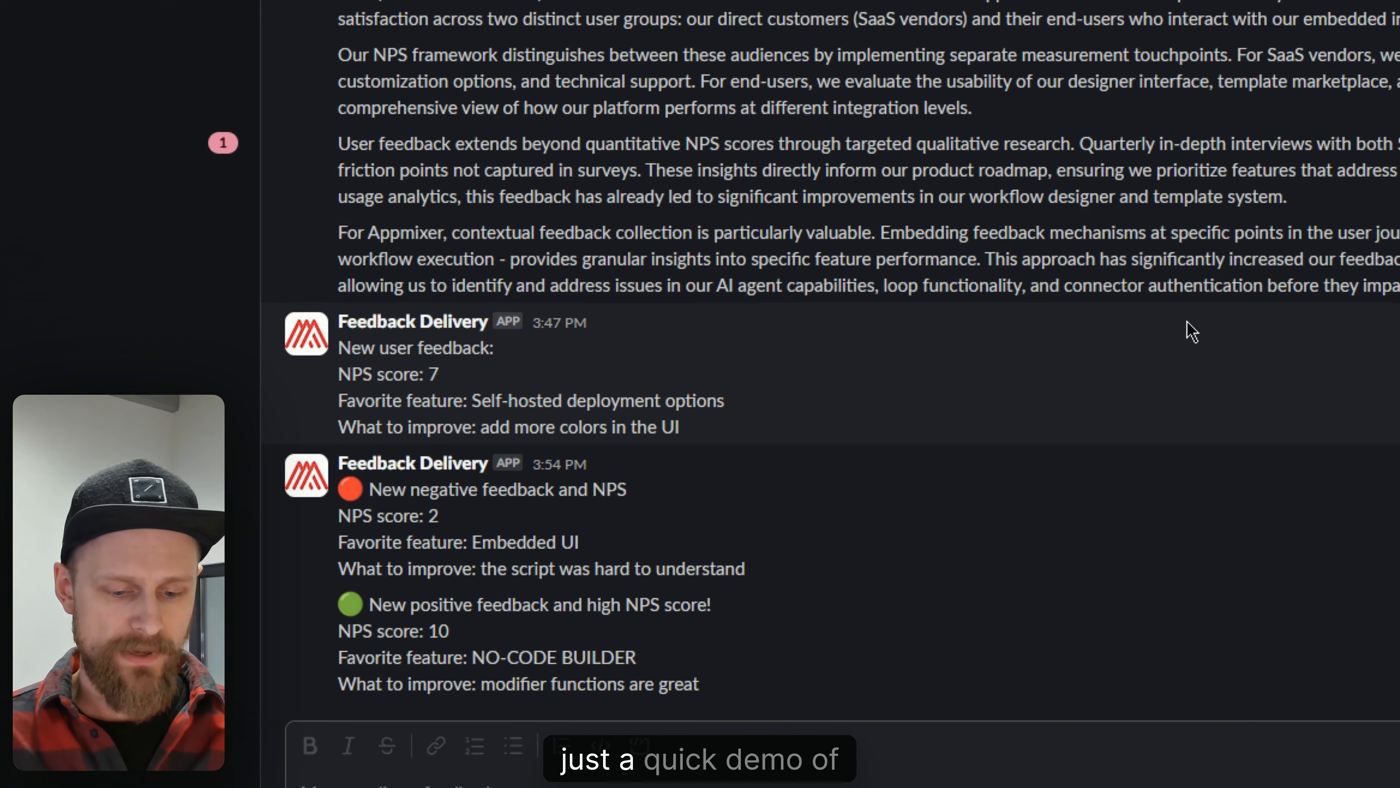
key("alt+Tab")
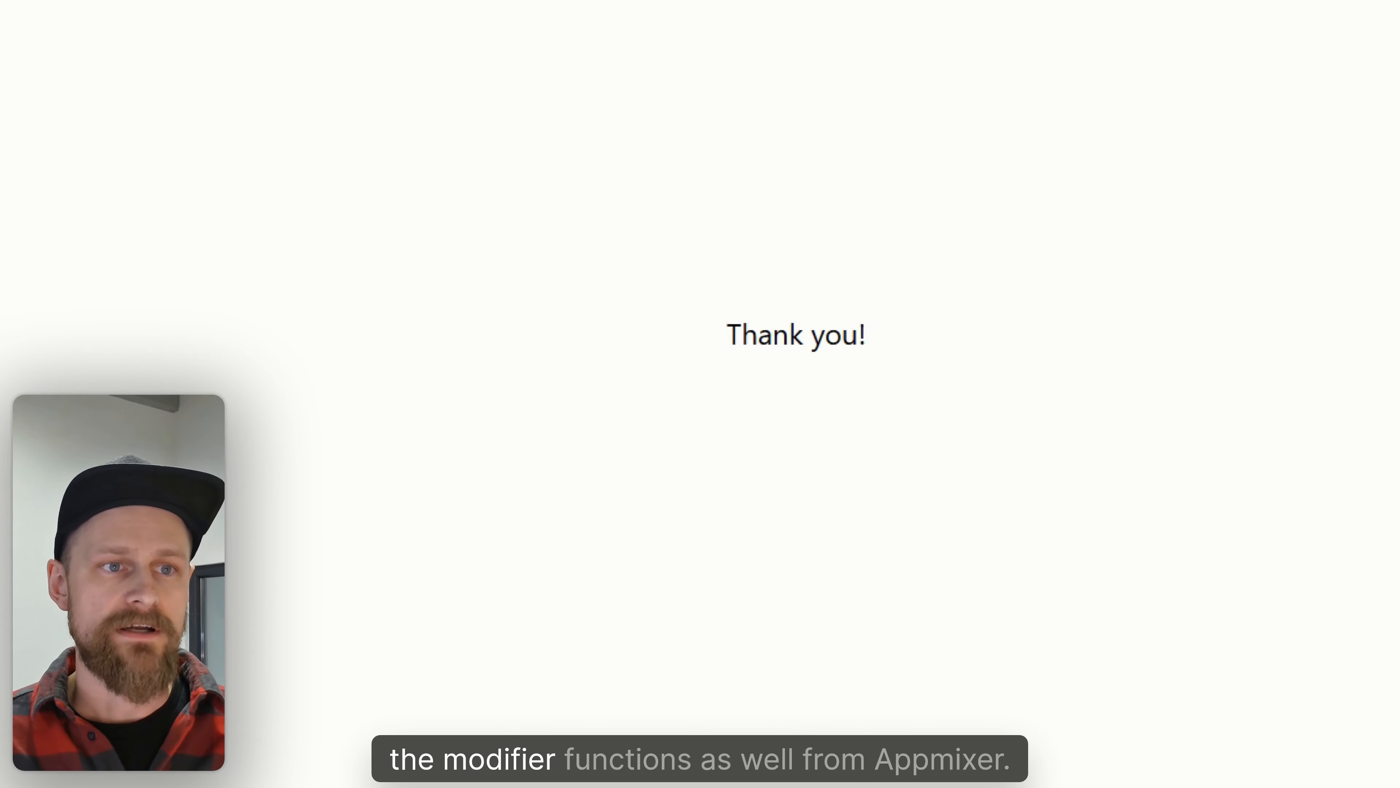
key("alt+Tab")
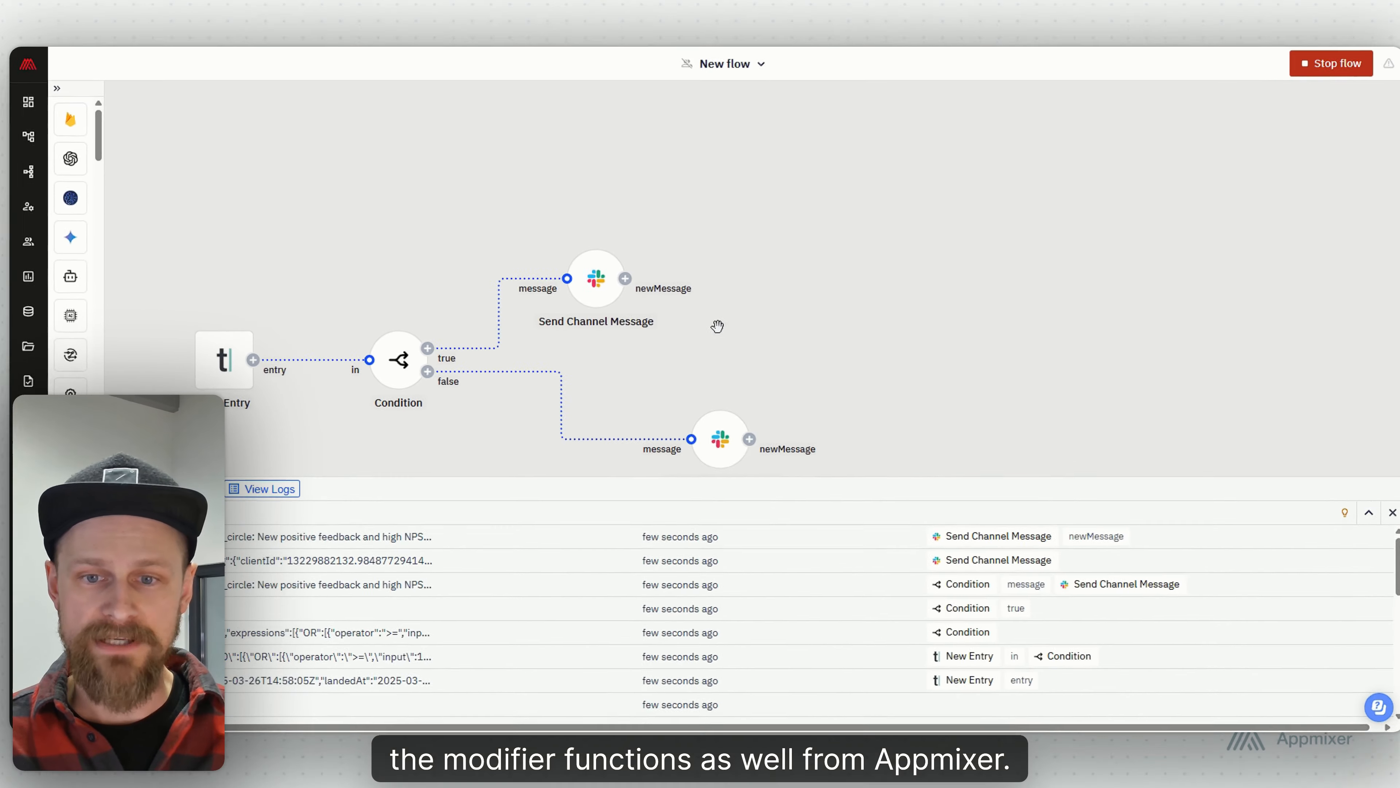
left_click_drag(766, 329, 898, 258)
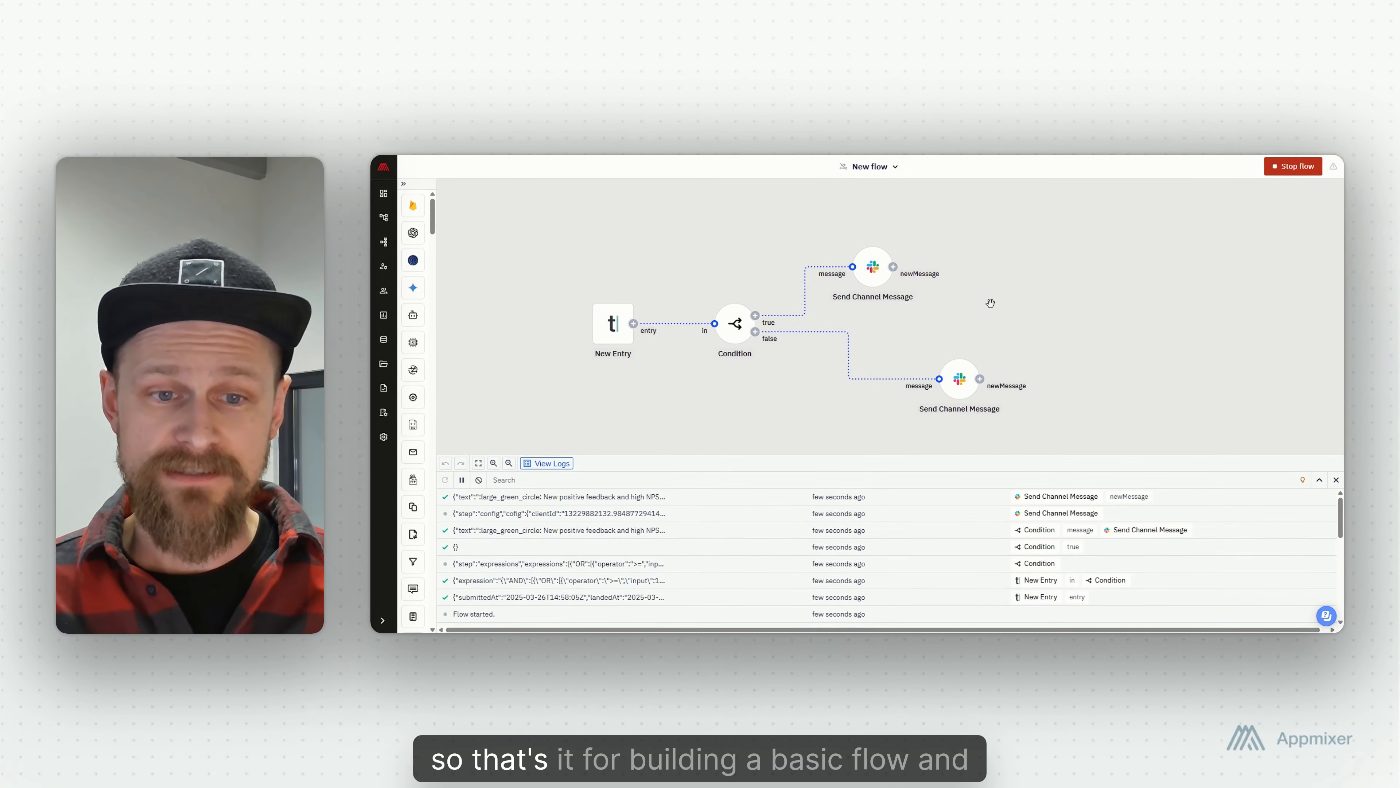